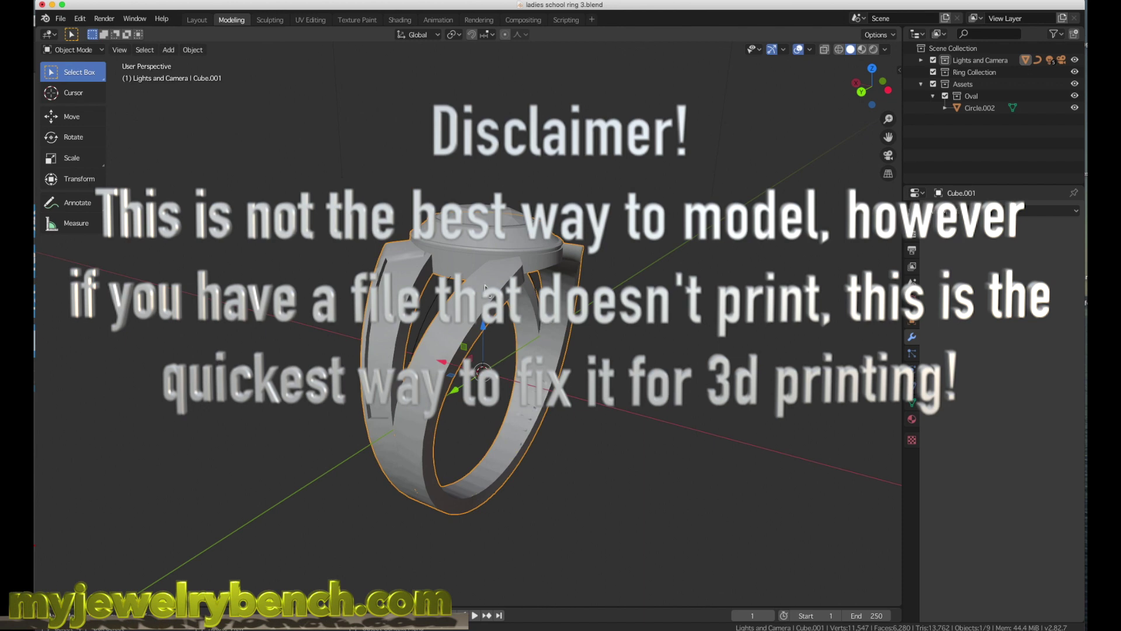
Orbit around the ring to inspect it from several angles
{"action": "middle_click_drag", "start_coordinate": [485, 286], "coordinate": [514, 326]}
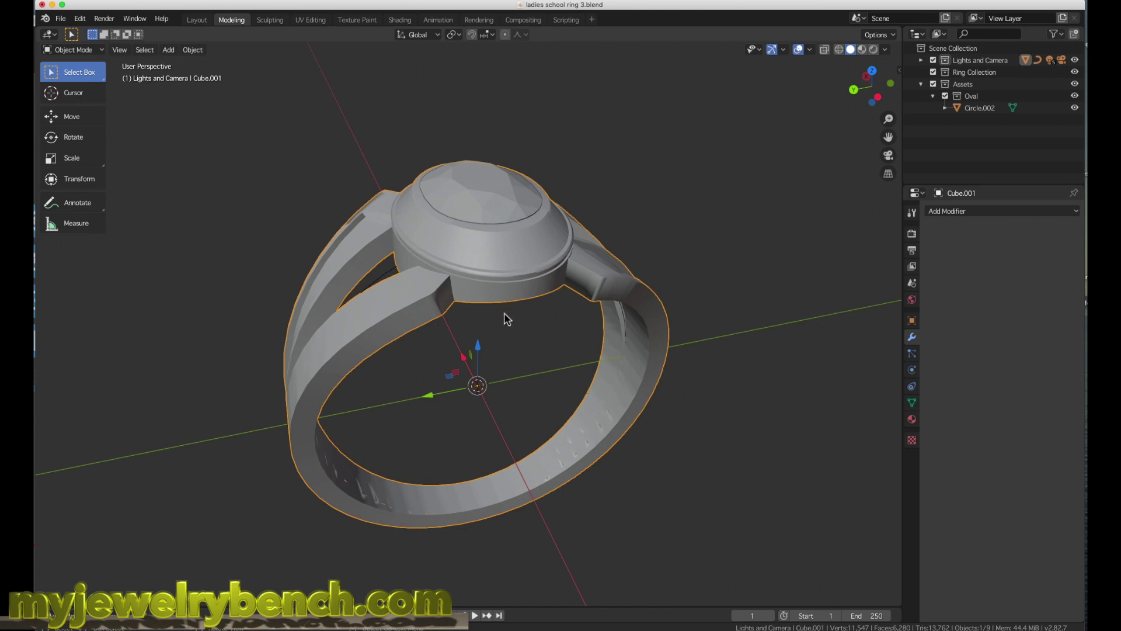
{"action": "mouse_move", "coordinate": [583, 315]}
{"action": "middle_mouse_down"}
{"action": "mouse_move", "coordinate": [574, 285]}
{"action": "mouse_move", "coordinate": [522, 235]}
{"action": "mouse_move", "coordinate": [533, 218]}
{"action": "mouse_move", "coordinate": [537, 282]}
{"action": "mouse_move", "coordinate": [573, 310]}
{"action": "middle_mouse_up"}
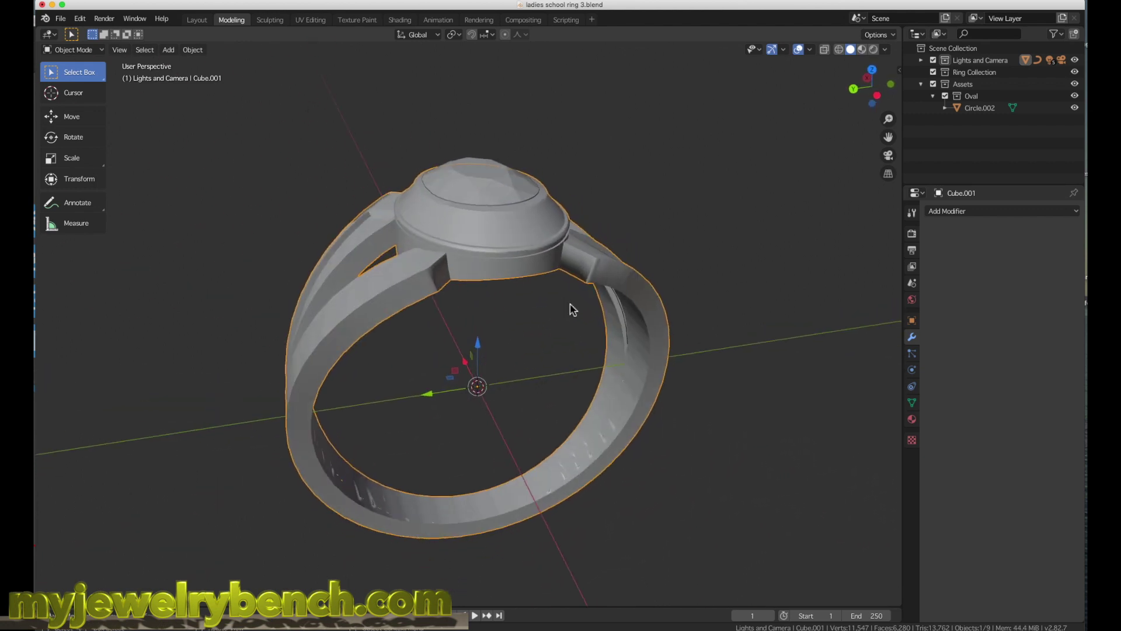
{"action": "middle_click_drag", "start_coordinate": [555, 449], "coordinate": [535, 377]}
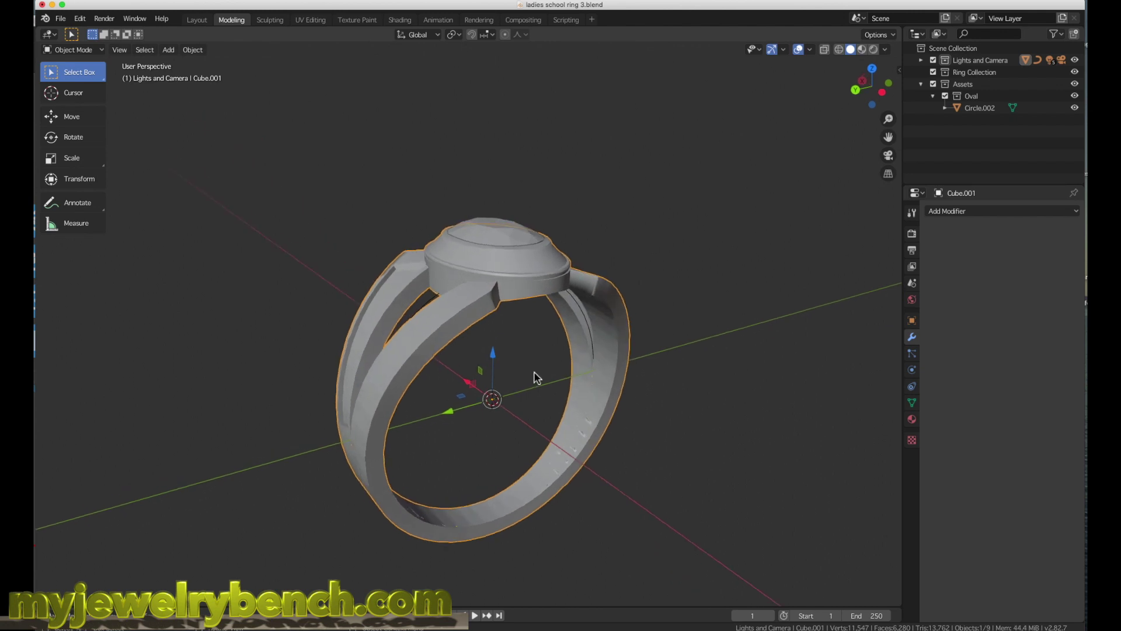
{"action": "middle_click_drag", "start_coordinate": [446, 324], "coordinate": [419, 327]}
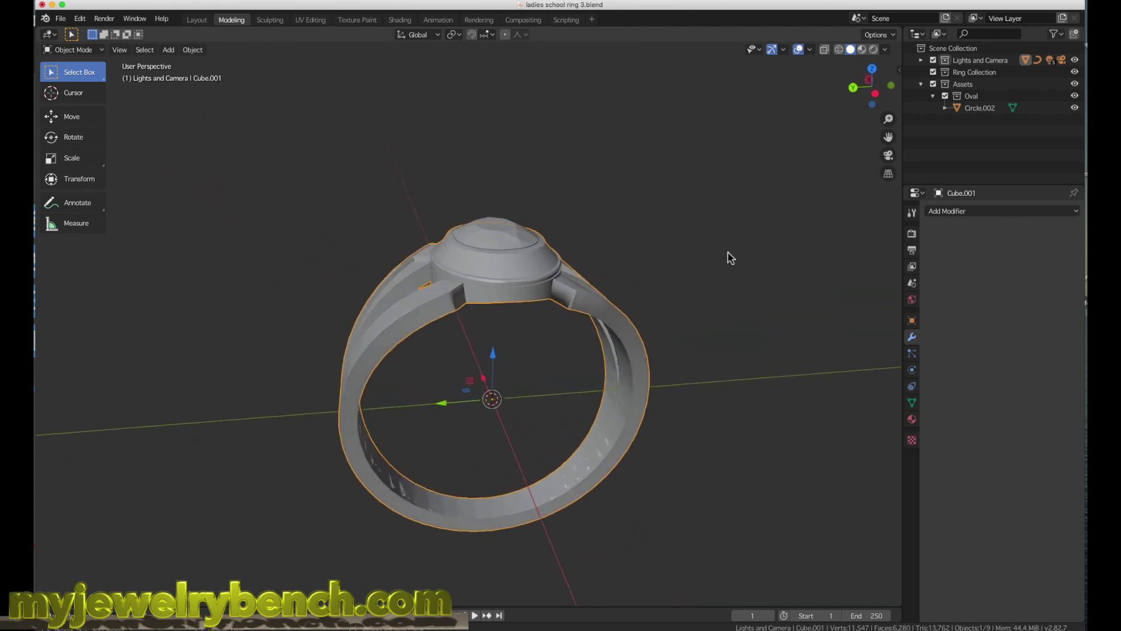
Run all 3D-Print checks, finding 8711 non-manifold edges, then apply Make Manifold
{"action": "key", "text": "n"}
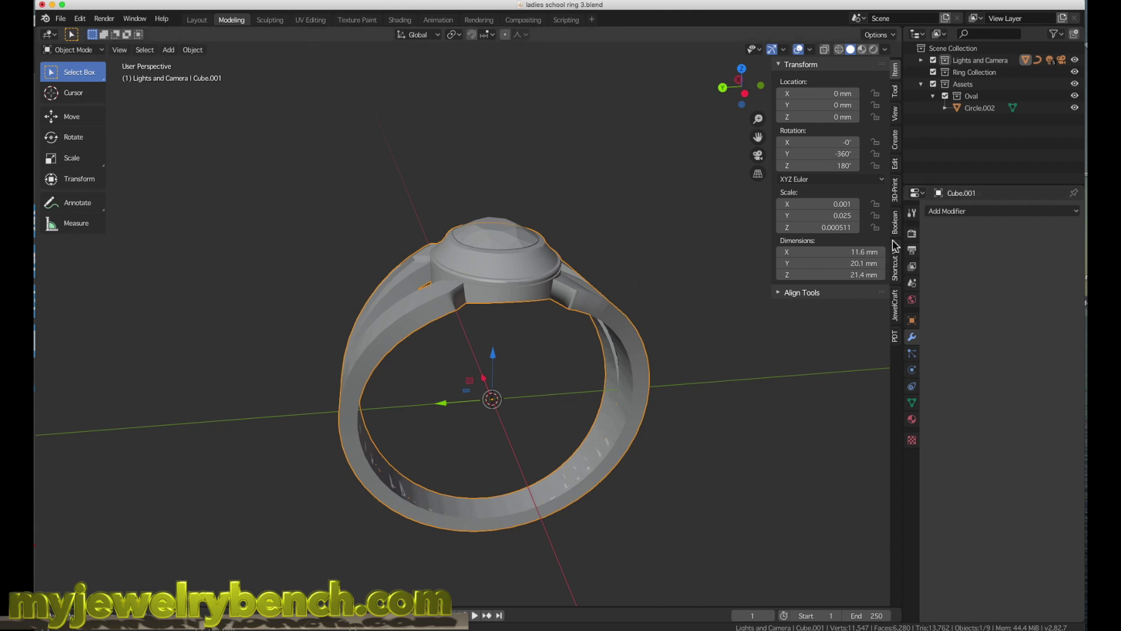
{"action": "left_click", "coordinate": [896, 193]}
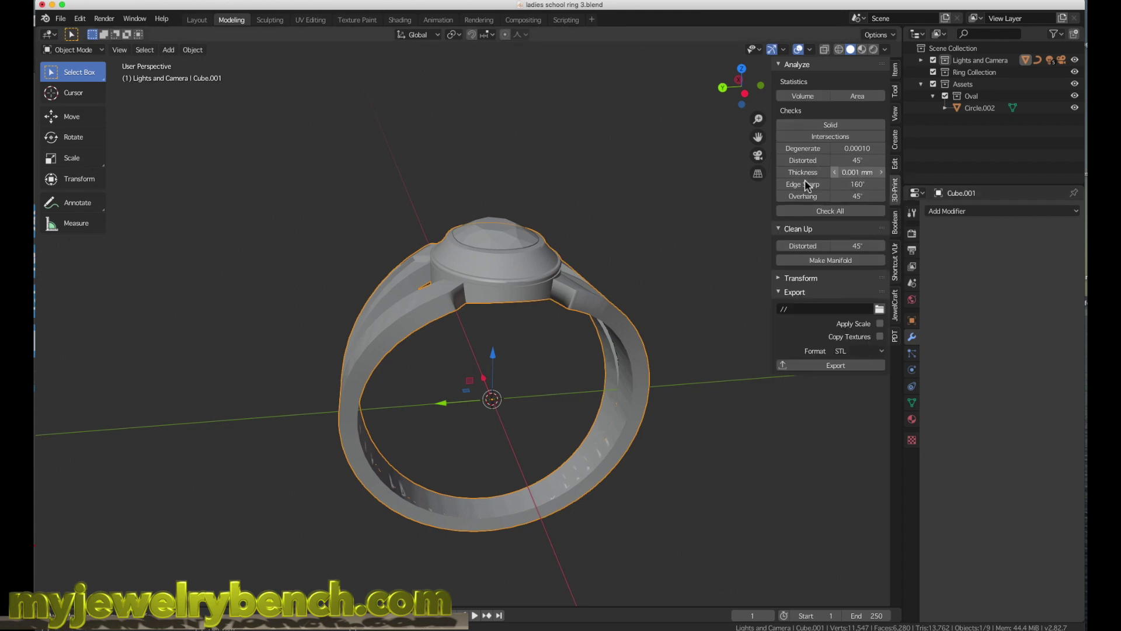
{"action": "left_click", "coordinate": [474, 279]}
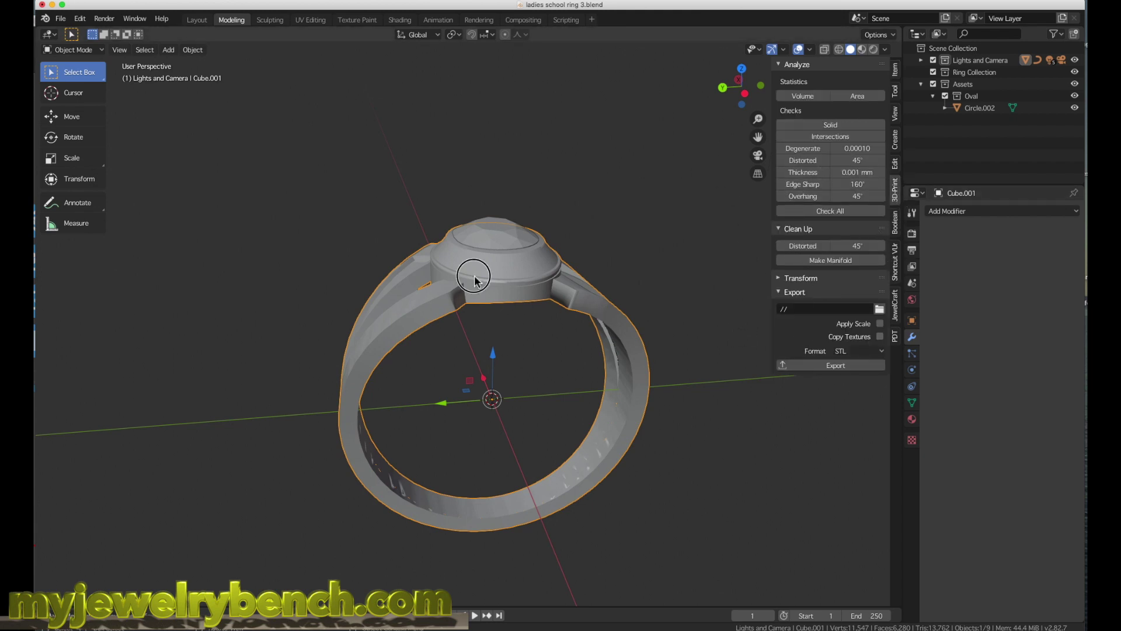
{"action": "left_click", "coordinate": [814, 211]}
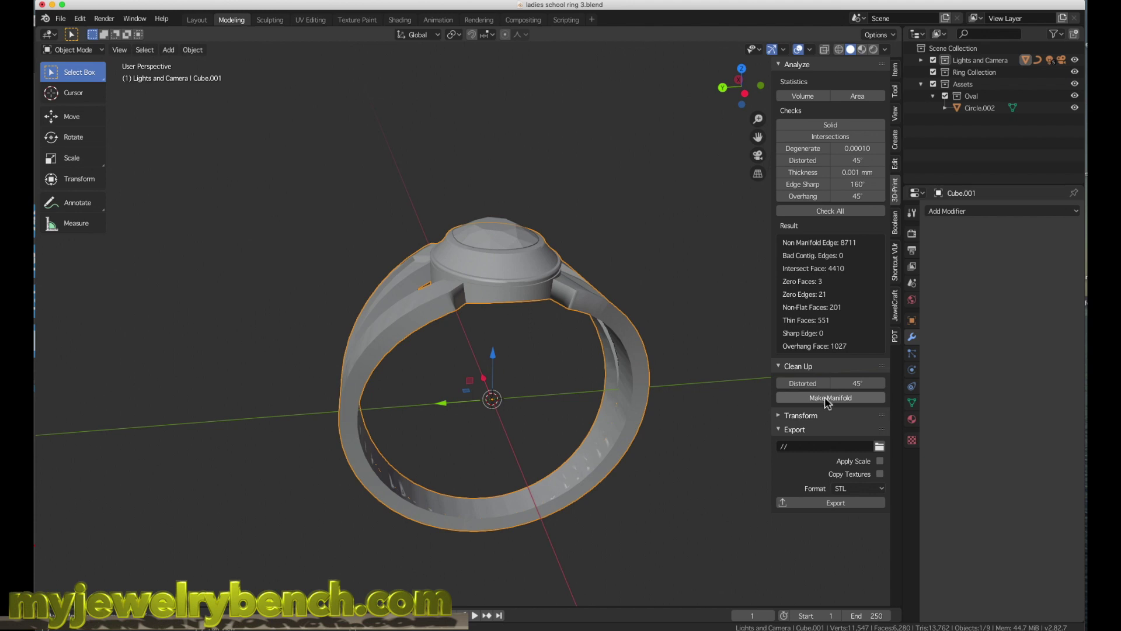
{"action": "left_click", "coordinate": [852, 396]}
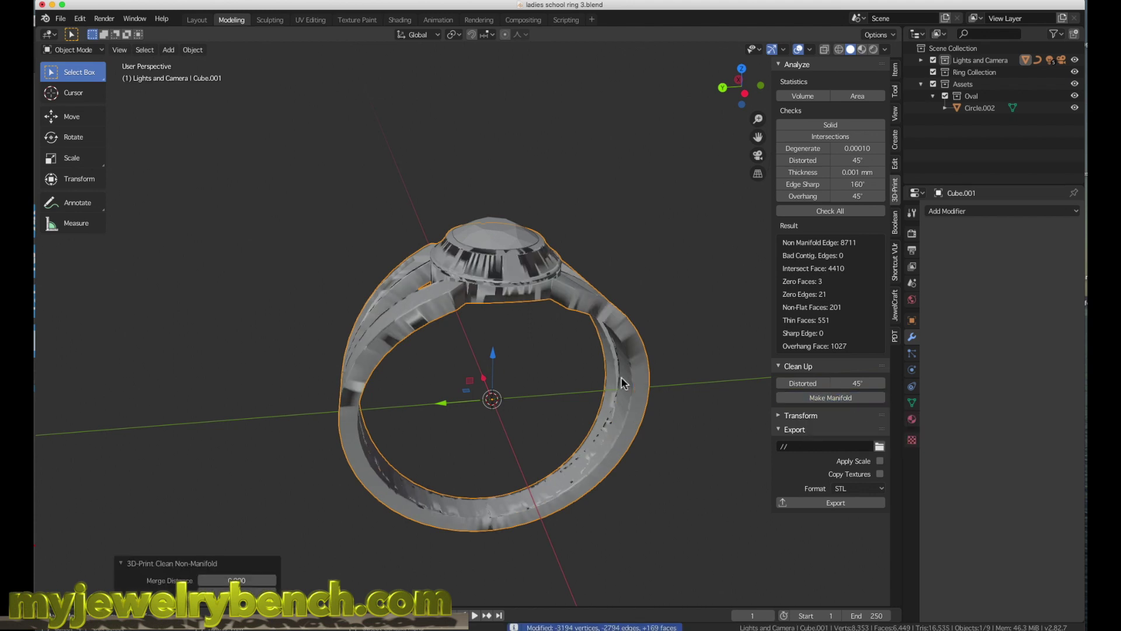
Undo the manifold repair and run the Degenerate check (3 zero faces, 21 zero edges)
{"action": "middle_click_drag", "start_coordinate": [549, 323], "coordinate": [628, 319]}
{"action": "key", "text": "ctrl+z"}
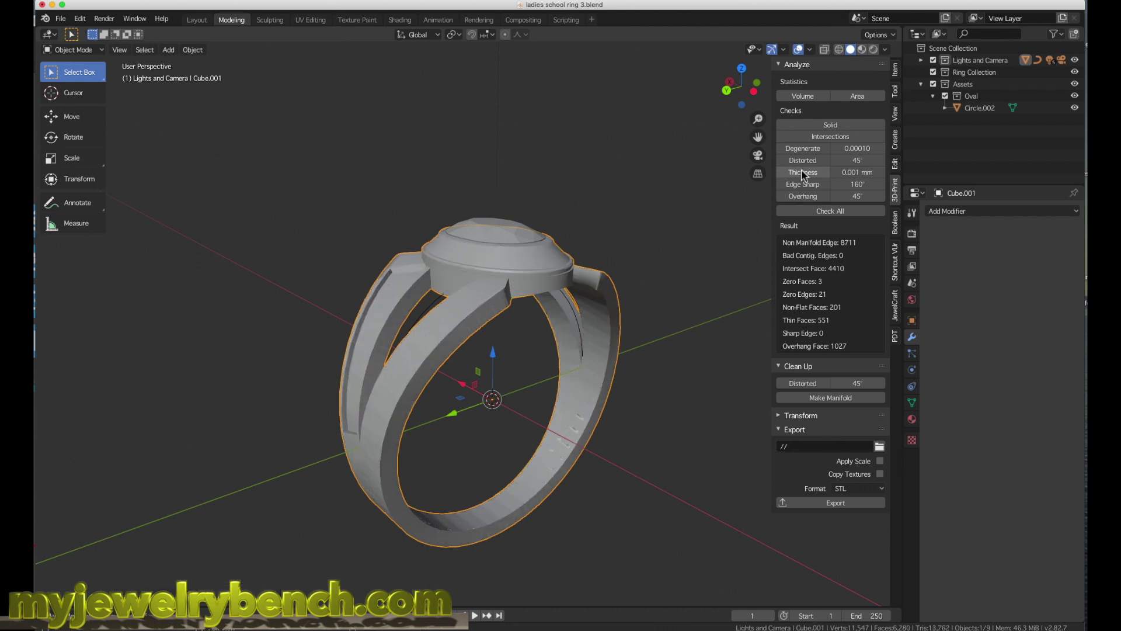
{"action": "left_click", "coordinate": [802, 151]}
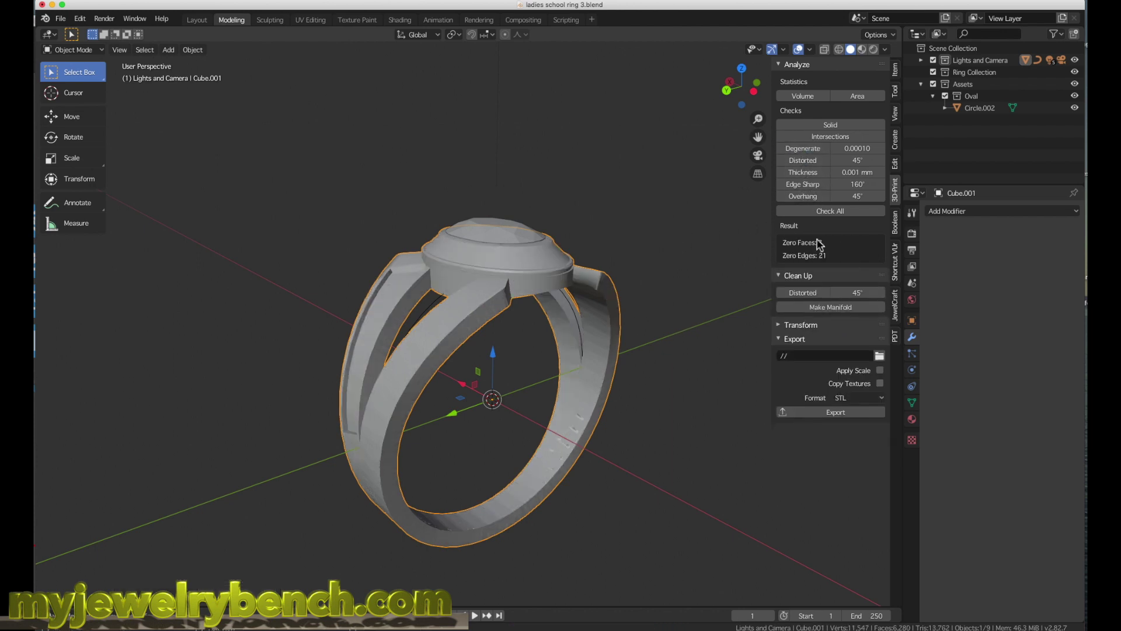
Retry Make Manifold, undo it again, and deselect the ring
{"action": "left_click", "coordinate": [838, 309]}
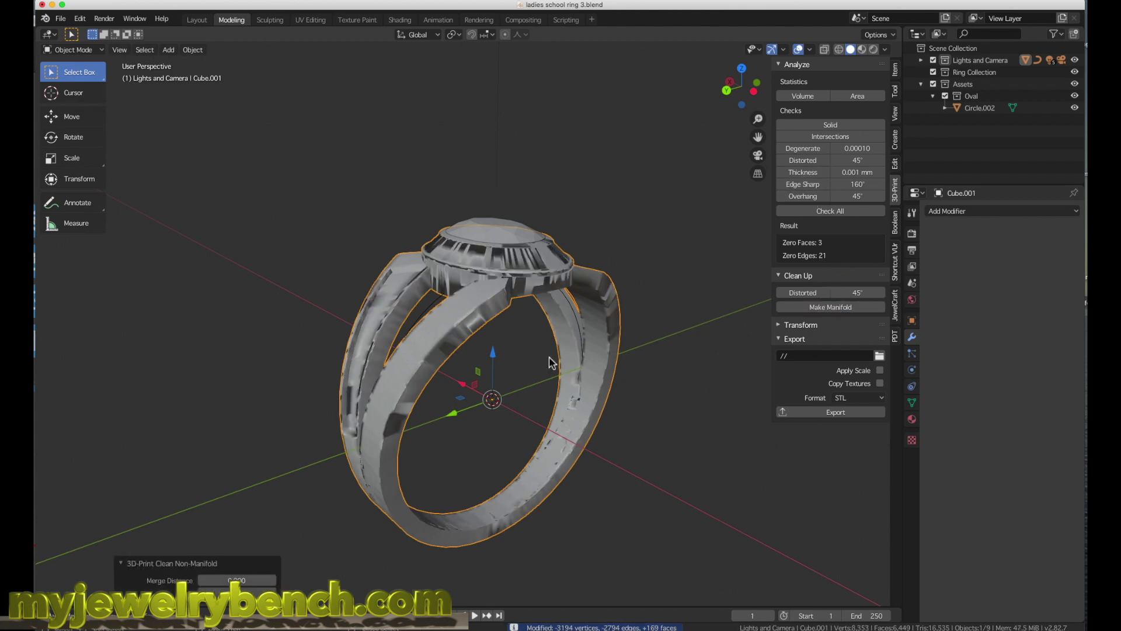
{"action": "key", "text": "ctrl+z"}
{"action": "middle_click_drag", "start_coordinate": [608, 300], "coordinate": [643, 292]}
{"action": "left_click", "coordinate": [702, 220]}
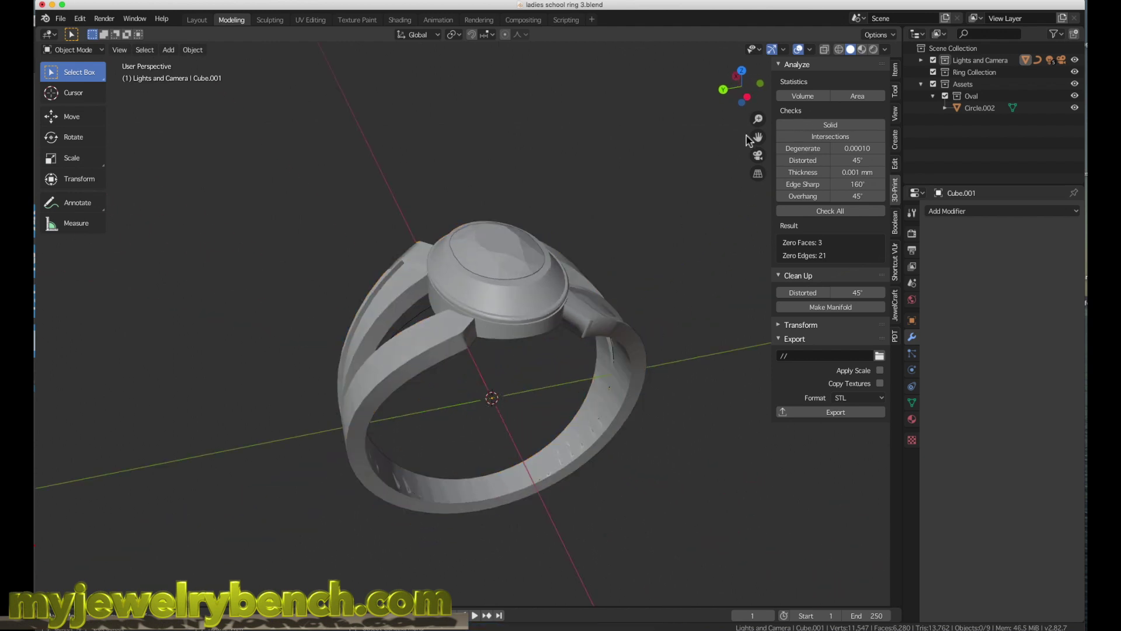
Select the ring, enable the Face Orientation overlay, and orbit to confirm every face is blue
{"action": "left_click", "coordinate": [493, 287]}
{"action": "mouse_move", "coordinate": [530, 325]}
{"action": "middle_mouse_down"}
{"action": "mouse_move", "coordinate": [518, 288]}
{"action": "mouse_move", "coordinate": [498, 318]}
{"action": "mouse_move", "coordinate": [518, 323]}
{"action": "middle_mouse_up"}
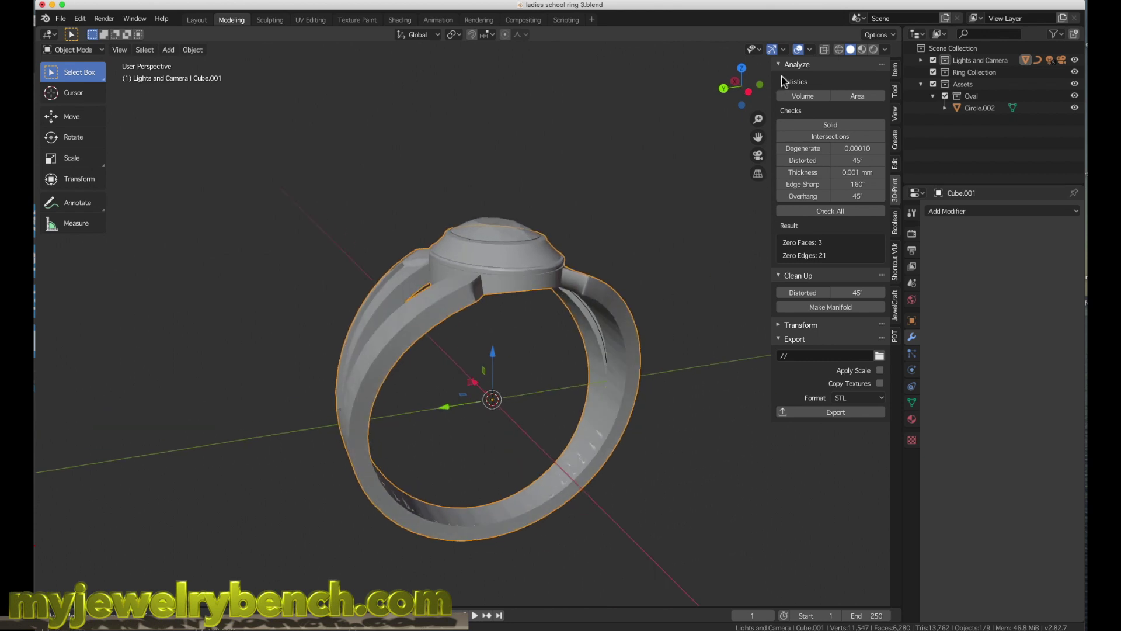
{"action": "left_click", "coordinate": [810, 51]}
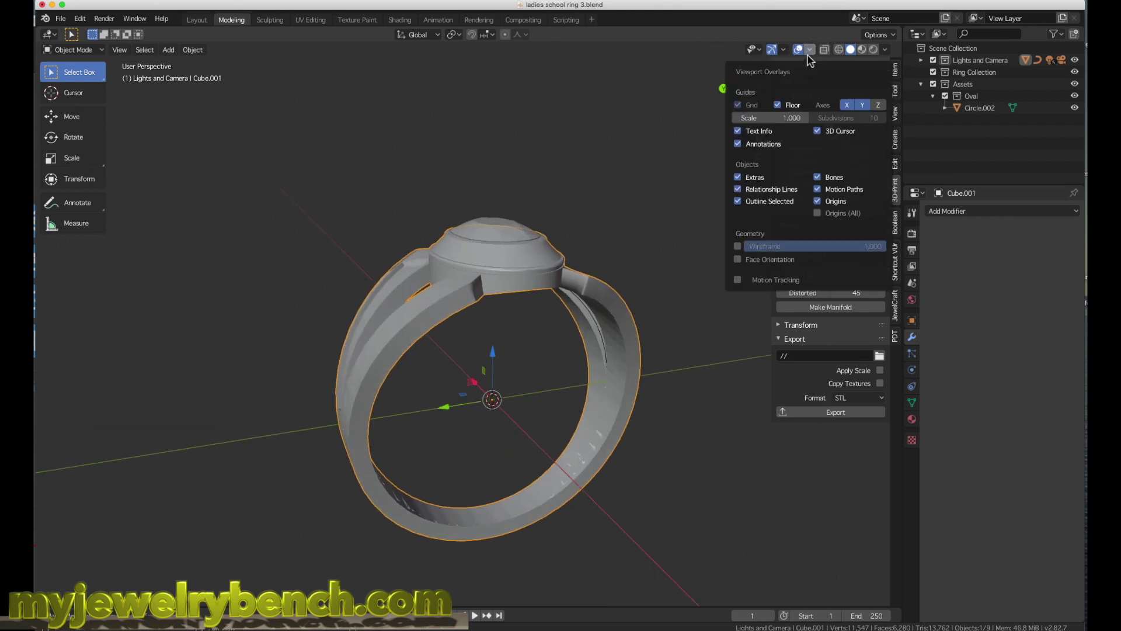
{"action": "left_click", "coordinate": [738, 258]}
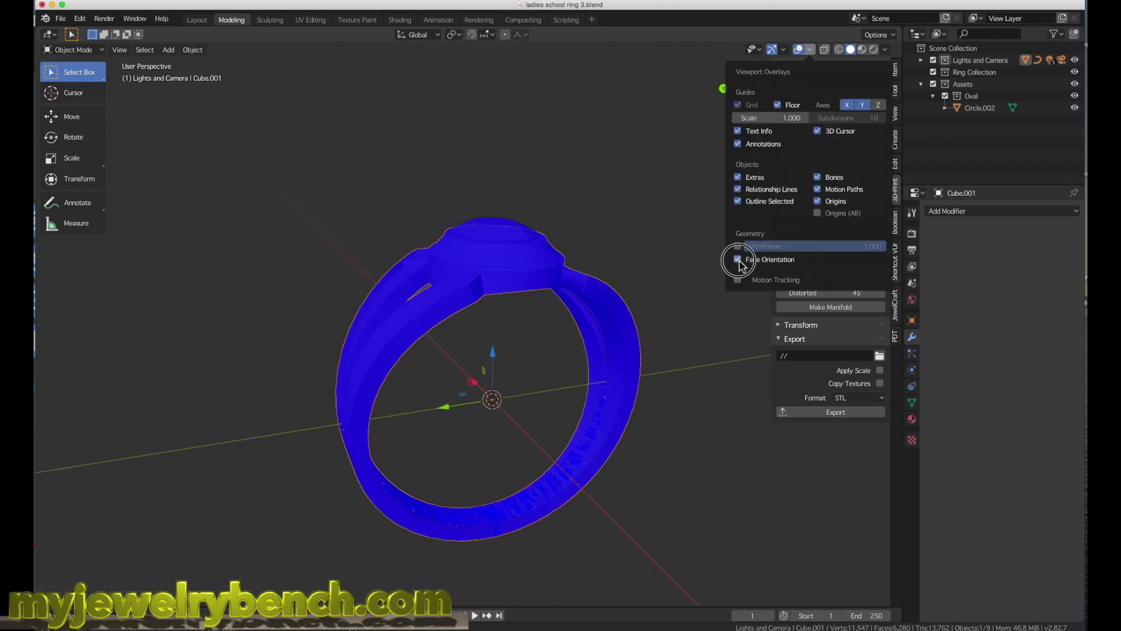
{"action": "middle_click_drag", "start_coordinate": [543, 309], "coordinate": [498, 334]}
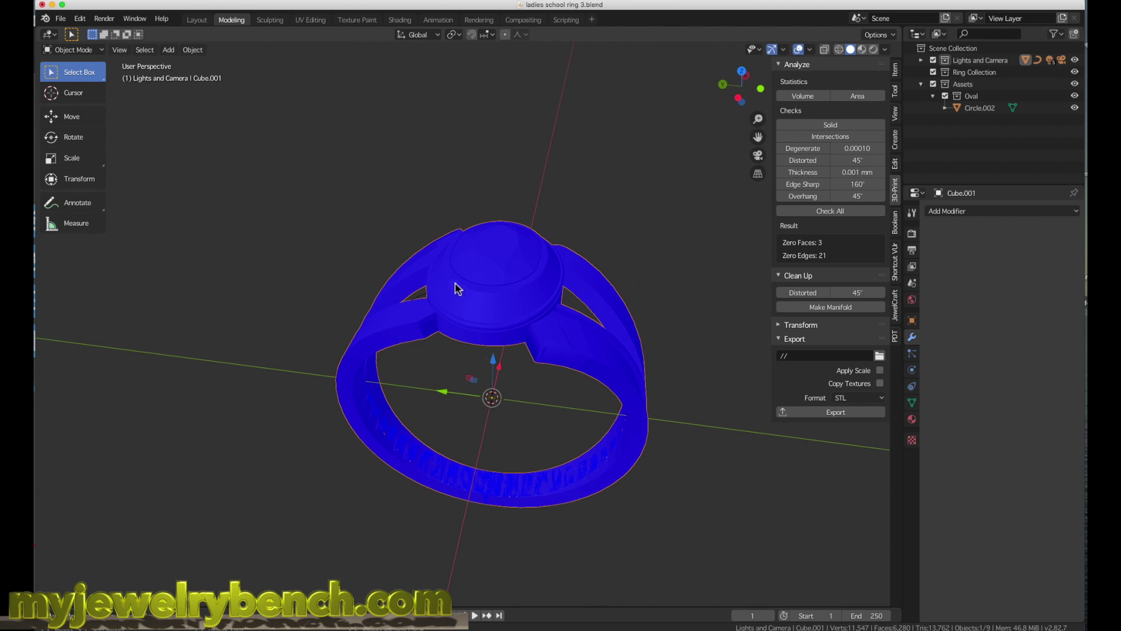
{"action": "middle_click_drag", "start_coordinate": [459, 287], "coordinate": [484, 256]}
{"action": "middle_click_drag", "start_coordinate": [459, 306], "coordinate": [480, 378]}
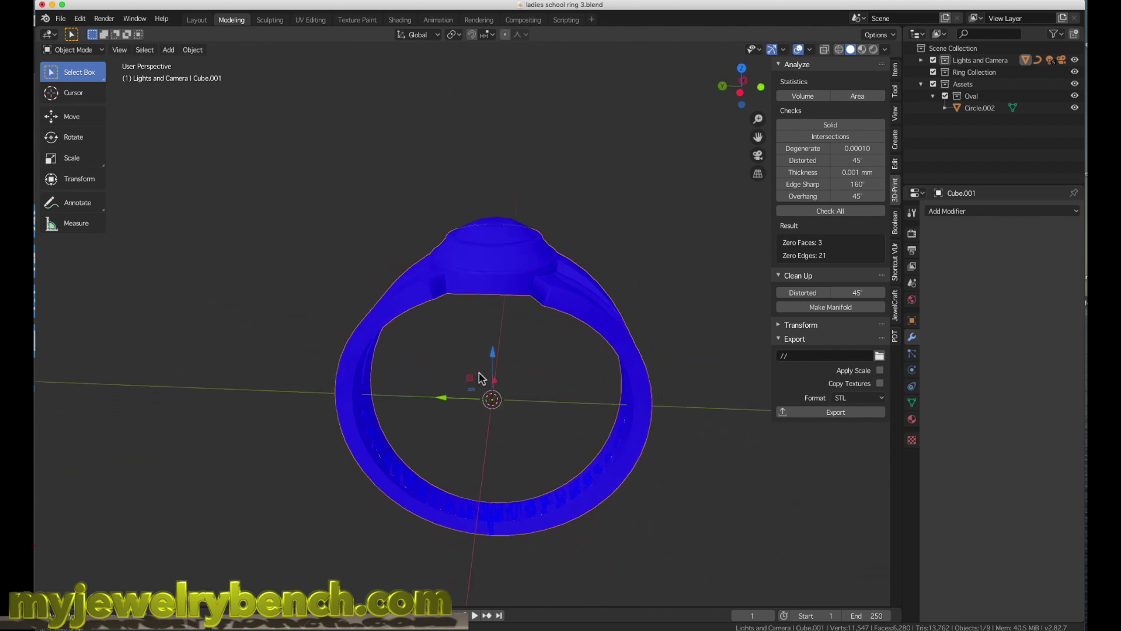
{"action": "middle_click_drag", "start_coordinate": [534, 306], "coordinate": [526, 318]}
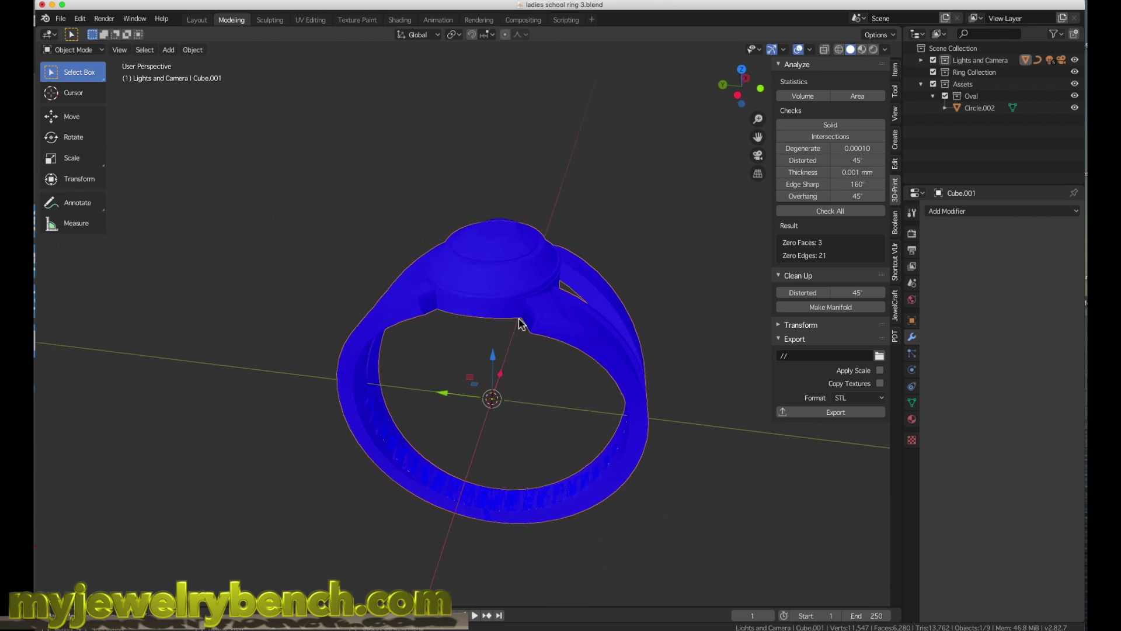
{"action": "middle_click_drag", "start_coordinate": [607, 331], "coordinate": [618, 327]}
{"action": "middle_click_drag", "start_coordinate": [485, 310], "coordinate": [536, 303]}
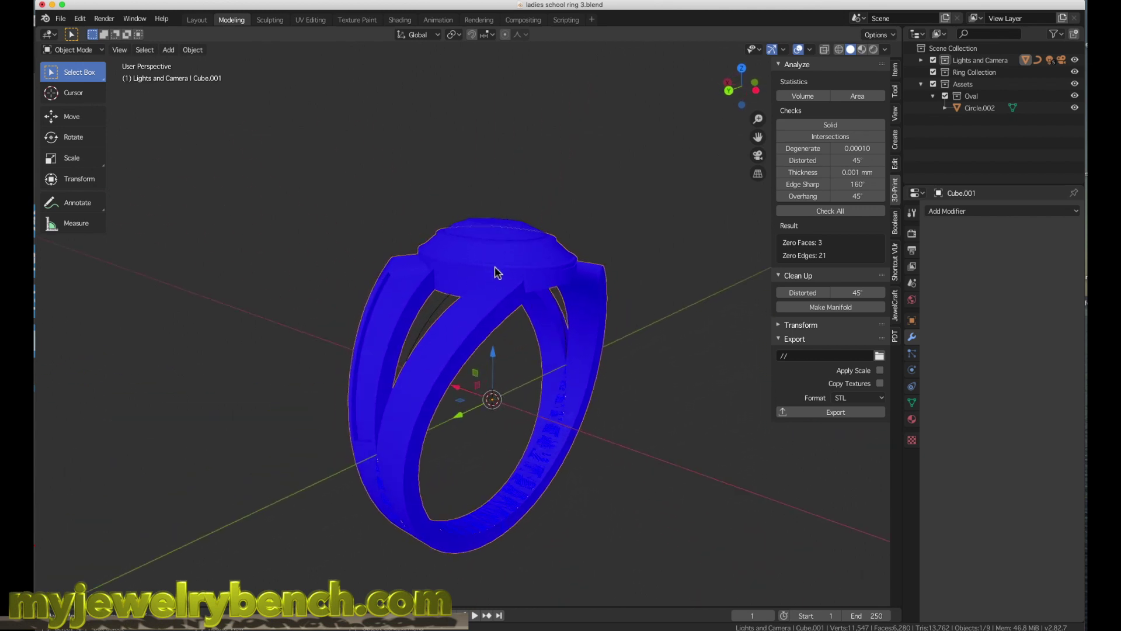
{"action": "middle_click_drag", "start_coordinate": [493, 280], "coordinate": [475, 298]}
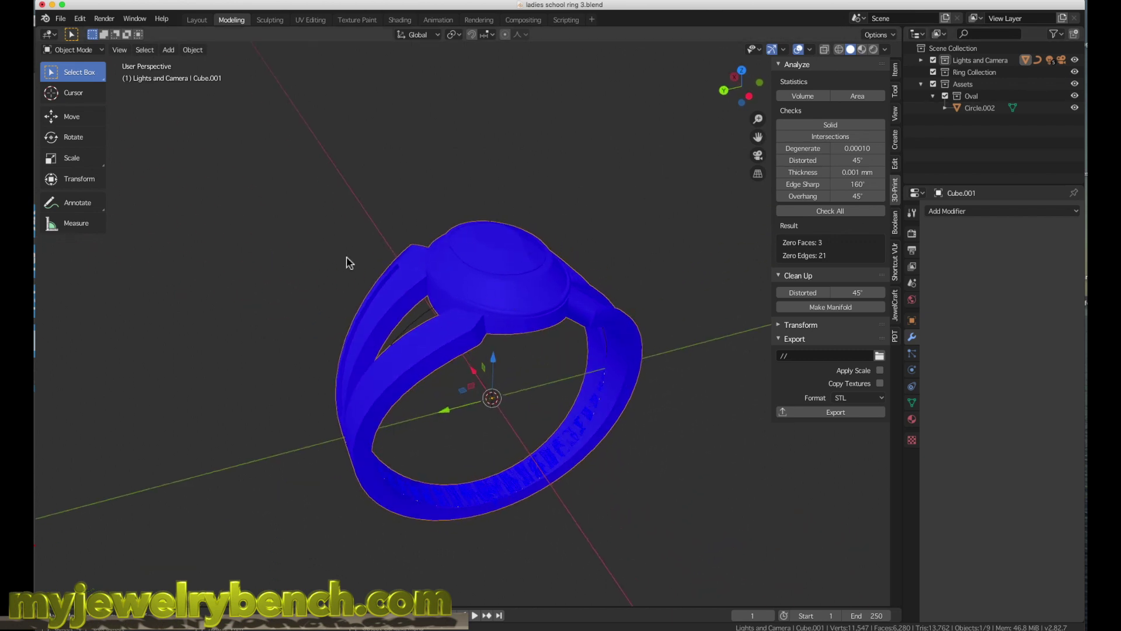
{"action": "scroll", "coordinate": [543, 470], "scroll_direction": "down", "scroll_amount": 4}
Add a cube and scale it down to 0.330
{"action": "scroll", "coordinate": [539, 428], "scroll_direction": "up", "scroll_amount": 3}
{"action": "key", "text": "shift+a"}
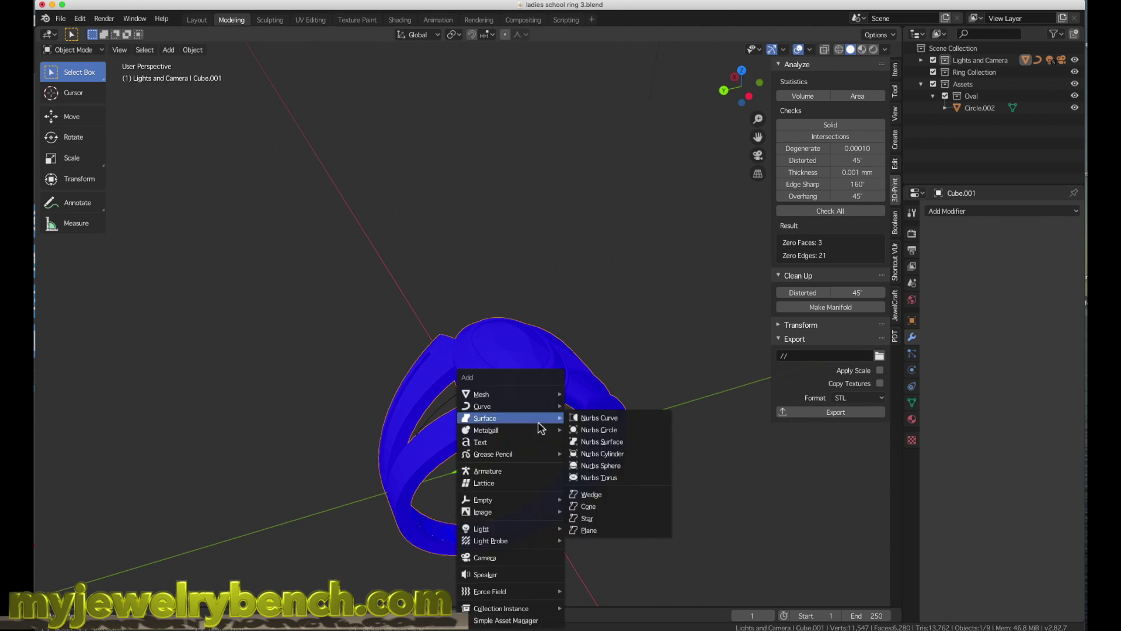
{"action": "mouse_move", "coordinate": [499, 402]}
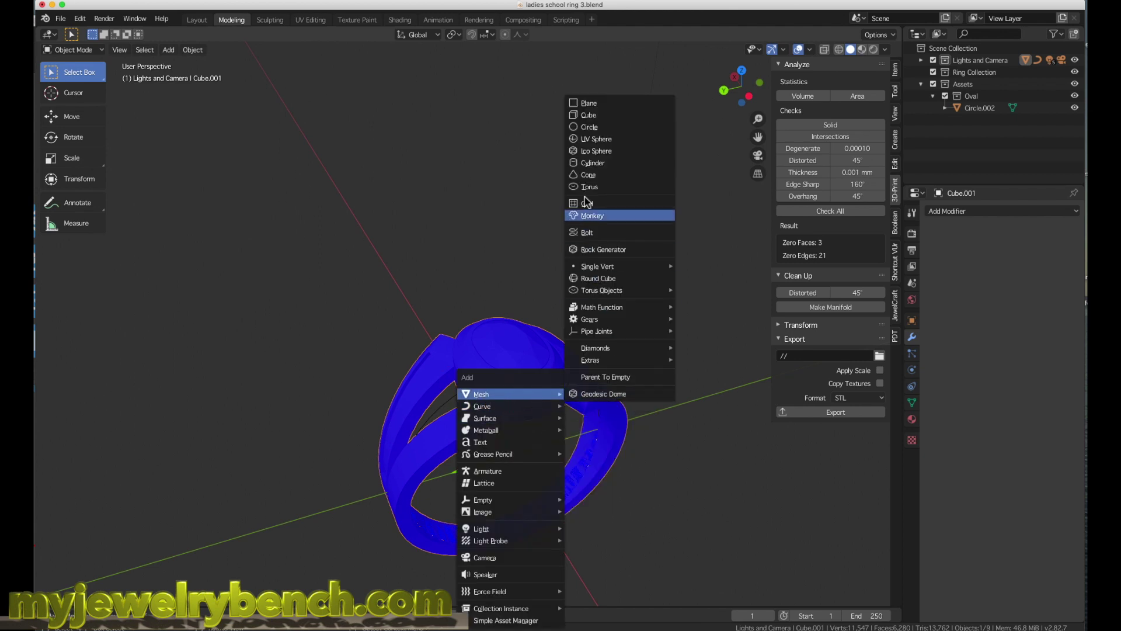
{"action": "left_click", "coordinate": [596, 116]}
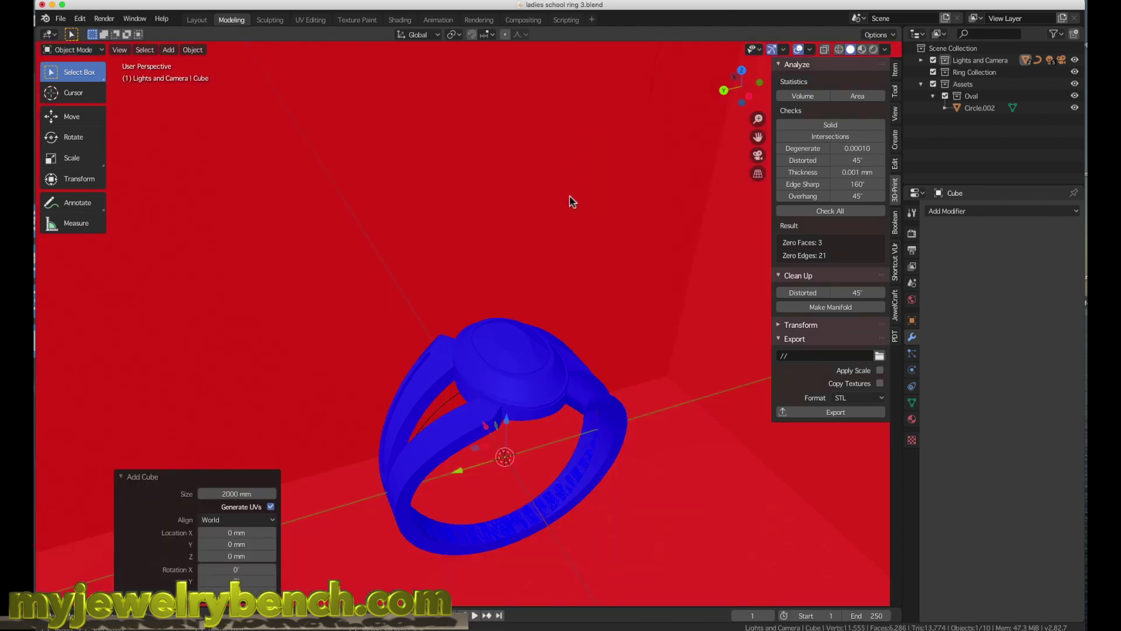
{"action": "type", "text": "s"}
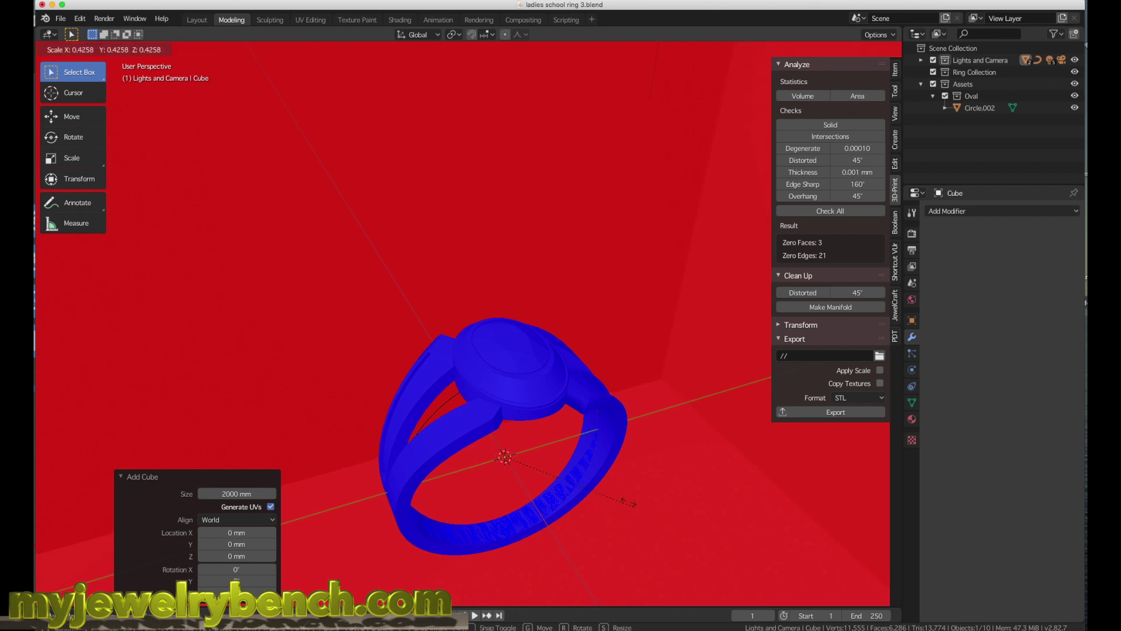
{"action": "type", "text": ".024"}
{"action": "key", "text": "Return"}
{"action": "key", "text": "s"}
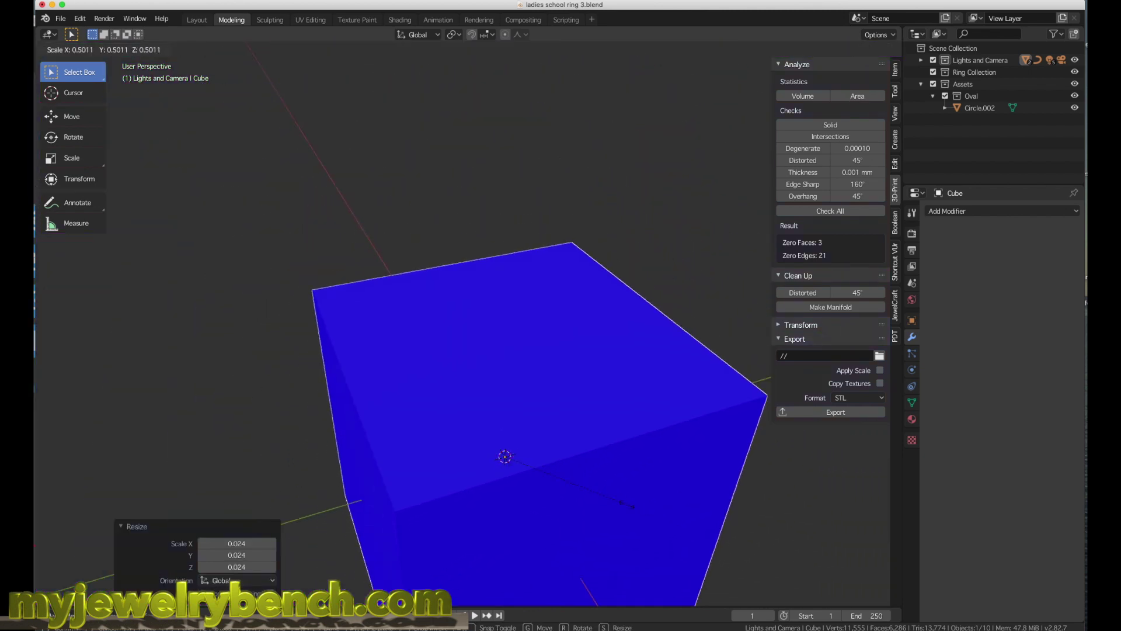
{"action": "left_click", "coordinate": [589, 489]}
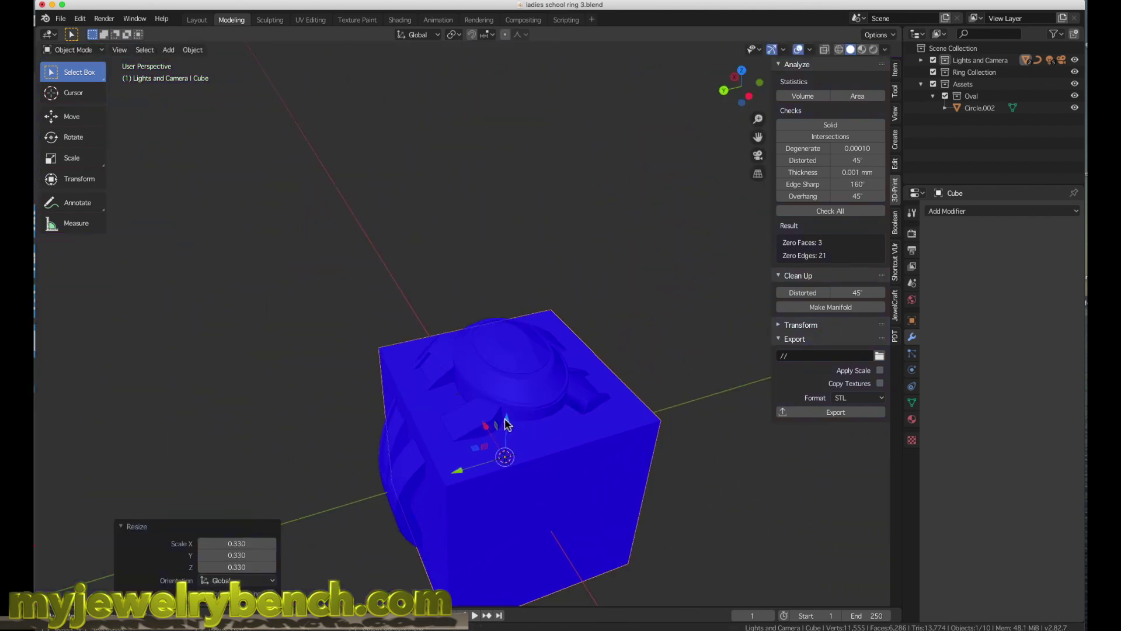
Raise the cube 17.3 mm along Z so it sits above the ring
{"action": "middle_click_drag", "start_coordinate": [506, 425], "coordinate": [513, 409]}
{"action": "key", "text": "g"}
{"action": "key", "text": "z"}
{"action": "left_click", "coordinate": [538, 203]}
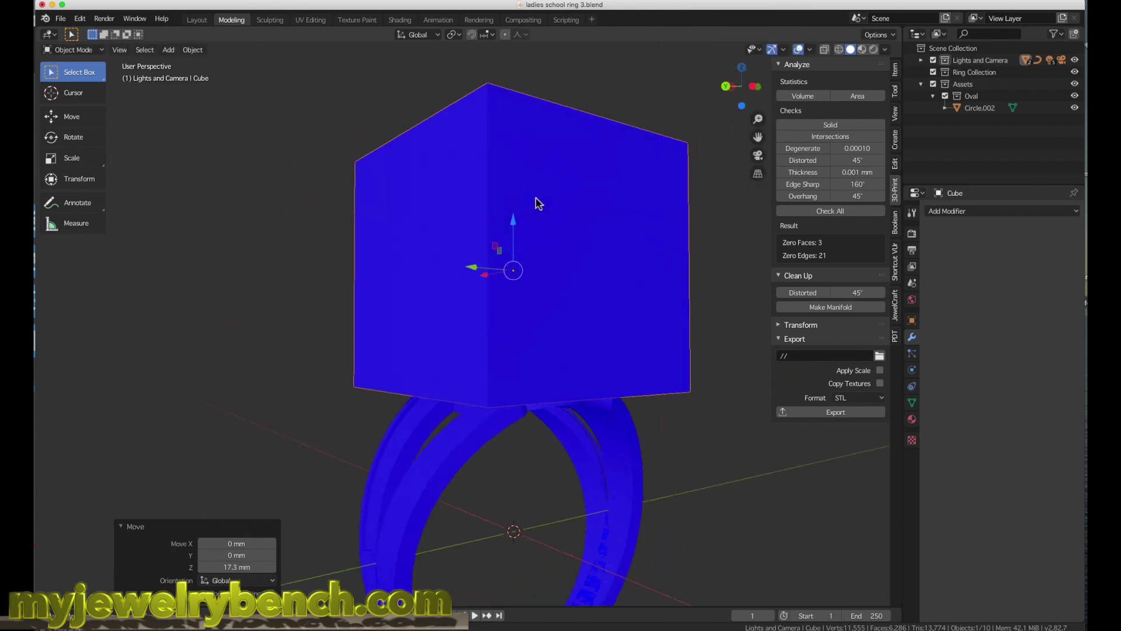
{"action": "mouse_move", "coordinate": [530, 307]}
{"action": "middle_mouse_down"}
{"action": "mouse_move", "coordinate": [495, 316]}
{"action": "mouse_move", "coordinate": [548, 317]}
{"action": "middle_mouse_up"}
{"action": "middle_click_drag", "start_coordinate": [568, 233], "coordinate": [536, 242]}
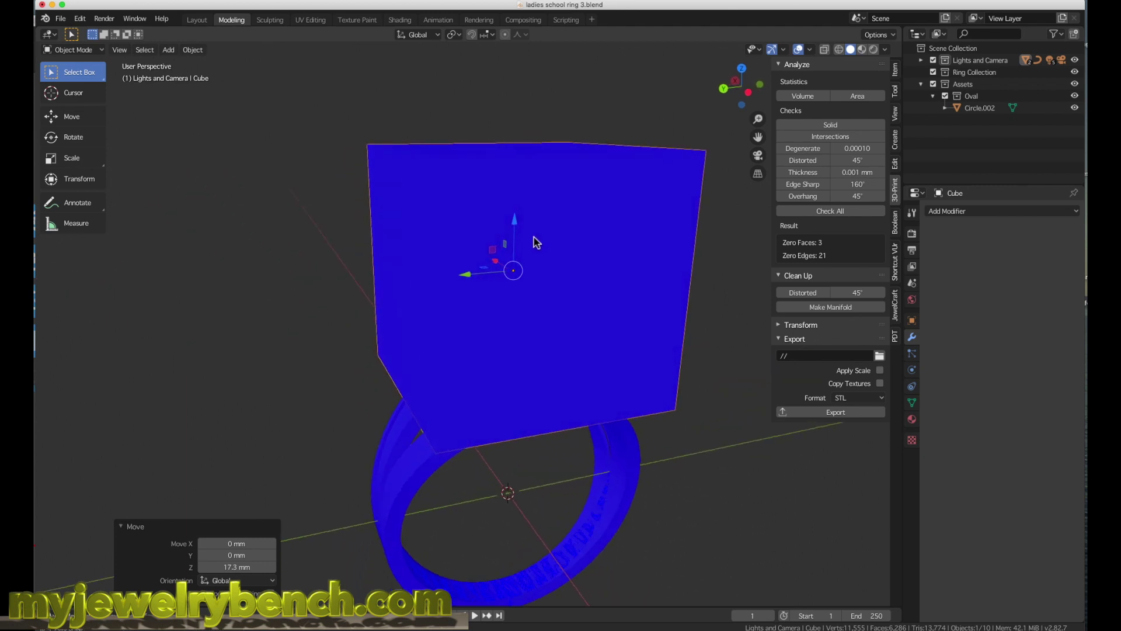
Recalculate the cube's front-face normal to Inside so it shows red, then exit Edit Mode
{"action": "key", "text": "Tab"}
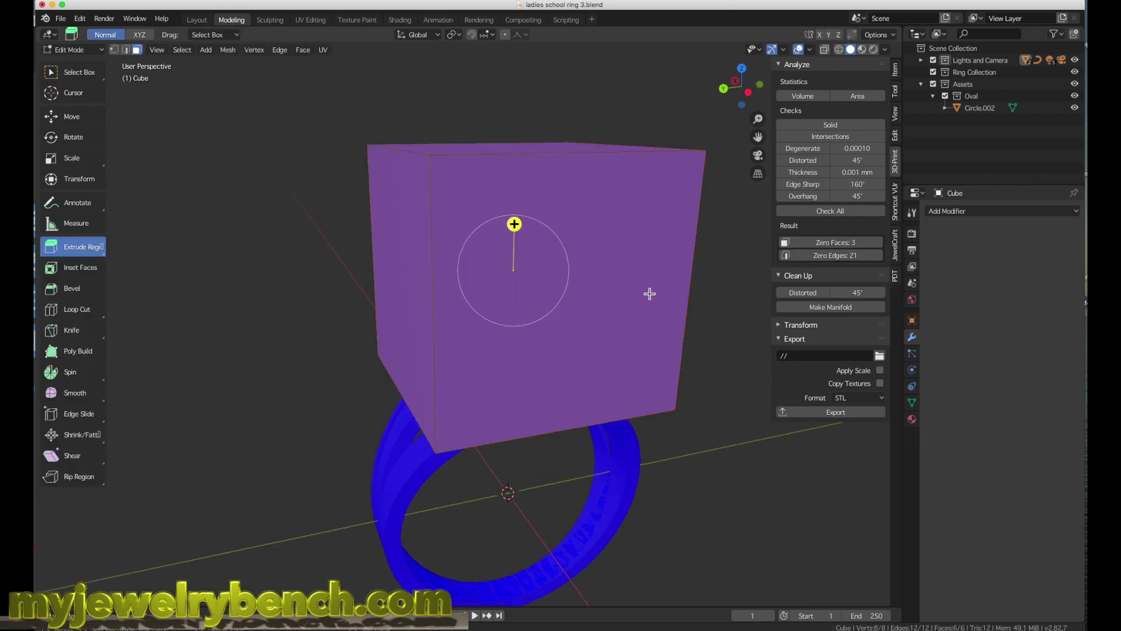
{"action": "left_click", "coordinate": [71, 72]}
{"action": "left_click", "coordinate": [587, 282]}
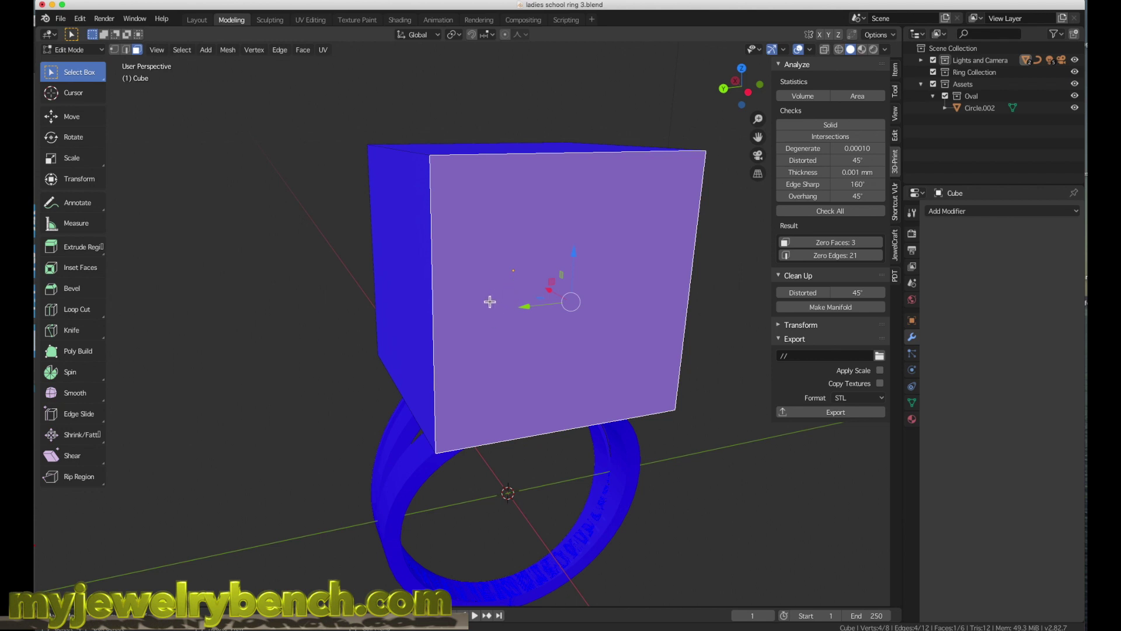
{"action": "key", "text": "shift+n"}
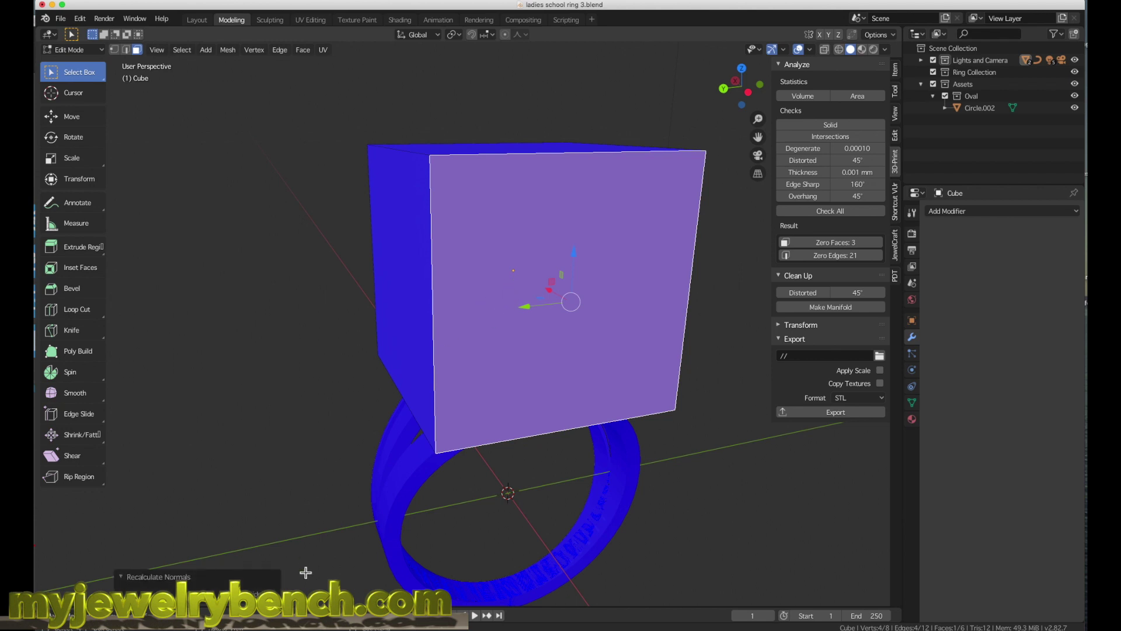
{"action": "left_click", "coordinate": [264, 588]}
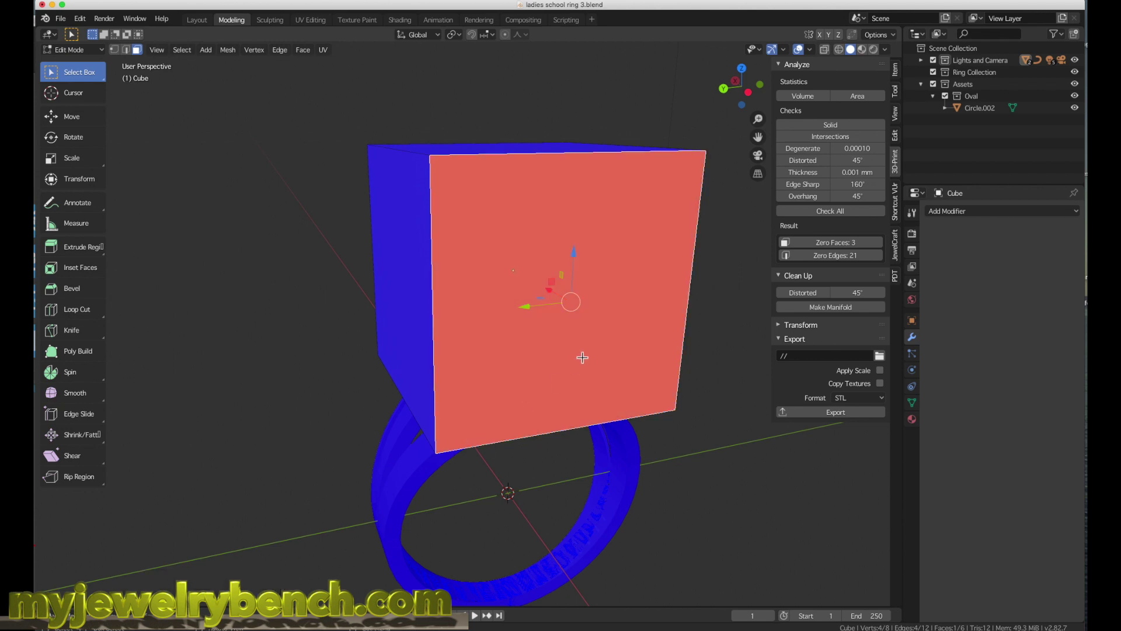
{"action": "key", "text": "Tab"}
{"action": "middle_click_drag", "start_coordinate": [508, 335], "coordinate": [543, 338]}
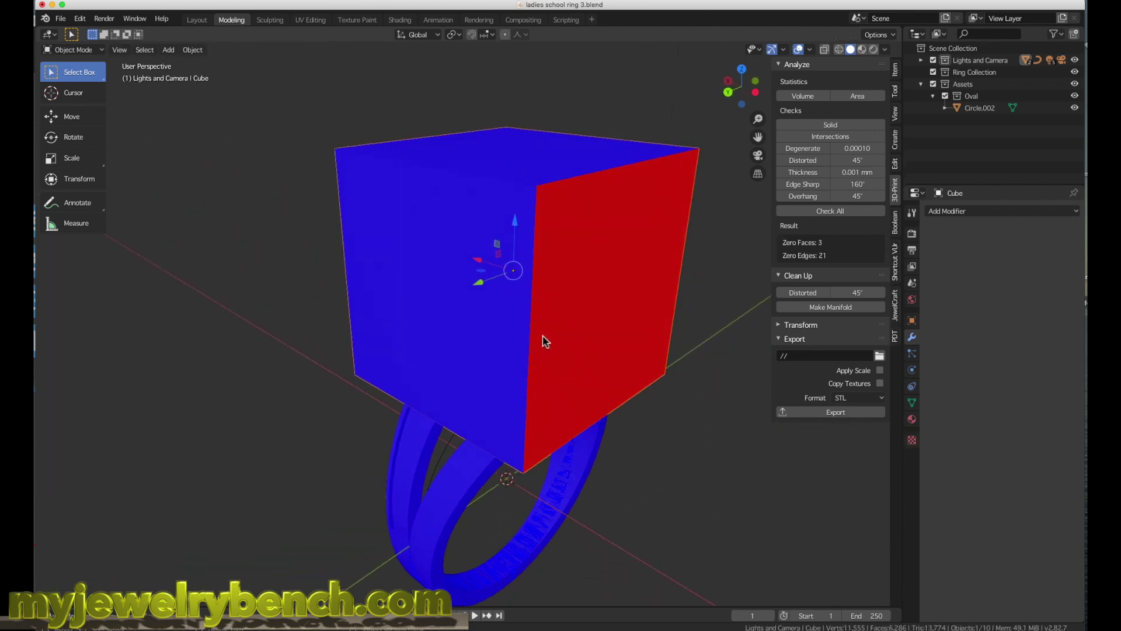
{"action": "middle_click_drag", "start_coordinate": [663, 260], "coordinate": [582, 315]}
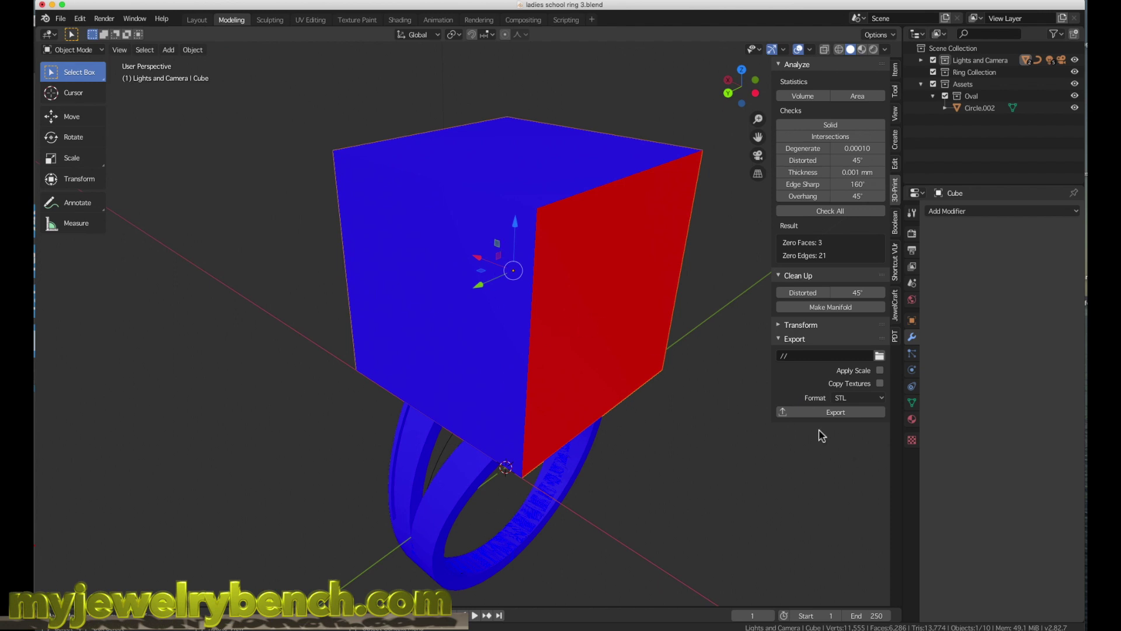
{"action": "middle_click_drag", "start_coordinate": [607, 275], "coordinate": [528, 255]}
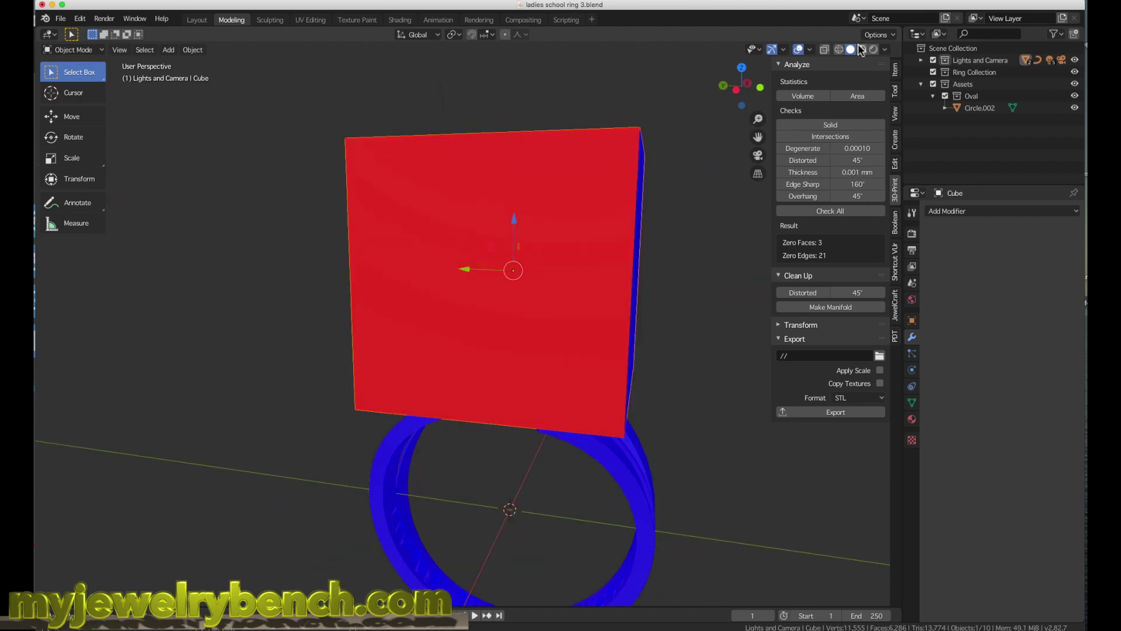
Deselect the cube and switch off the Face Orientation overlay, leaving both objects grey
{"action": "left_click", "coordinate": [811, 50]}
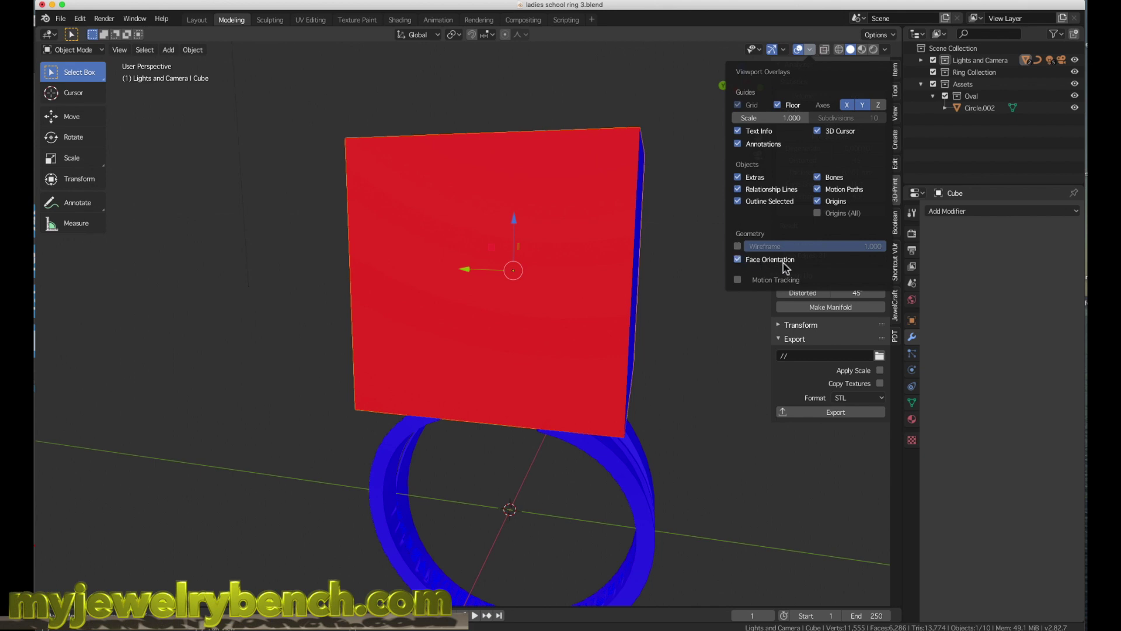
{"action": "left_click", "coordinate": [682, 320]}
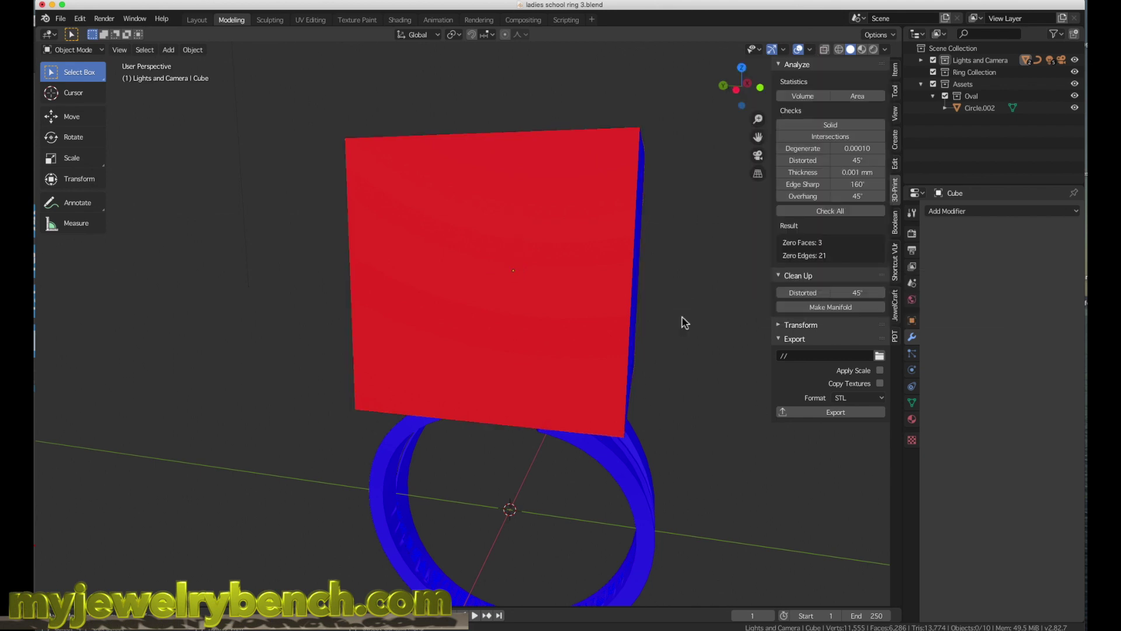
{"action": "left_click", "coordinate": [810, 50]}
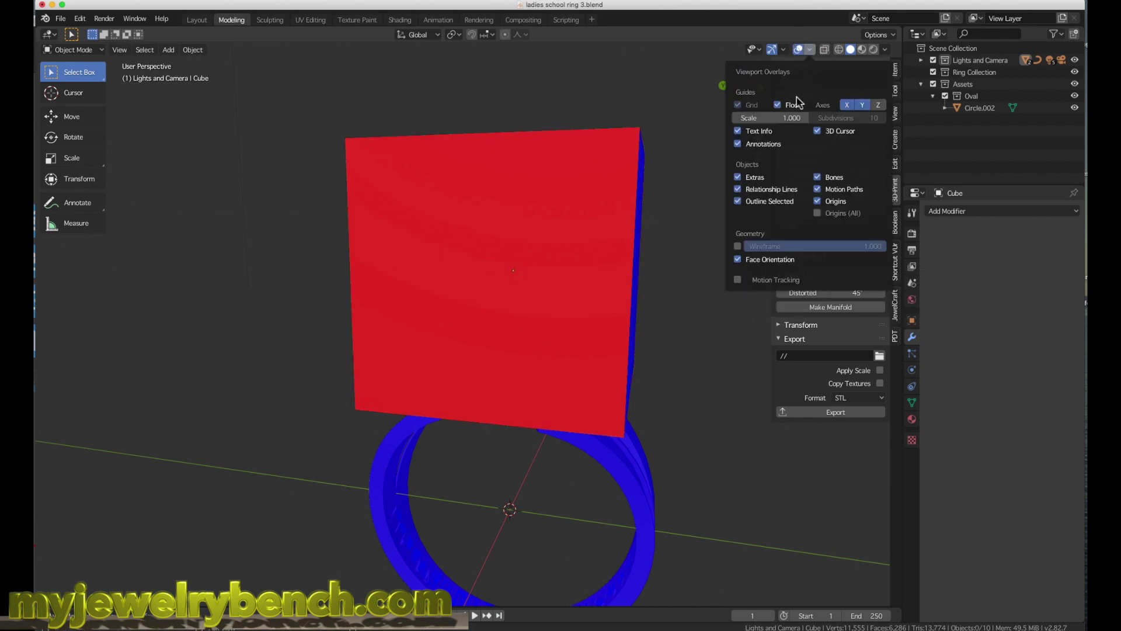
{"action": "left_click", "coordinate": [745, 260]}
{"action": "middle_click_drag", "start_coordinate": [701, 260], "coordinate": [471, 292]}
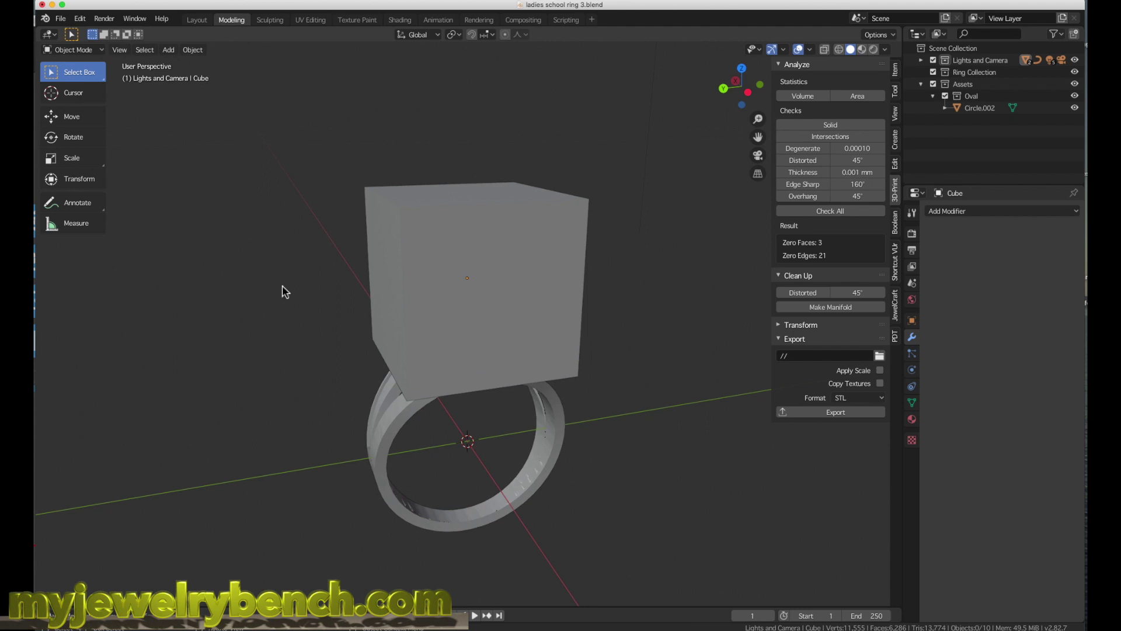
{"action": "middle_click_drag", "start_coordinate": [455, 237], "coordinate": [537, 254]}
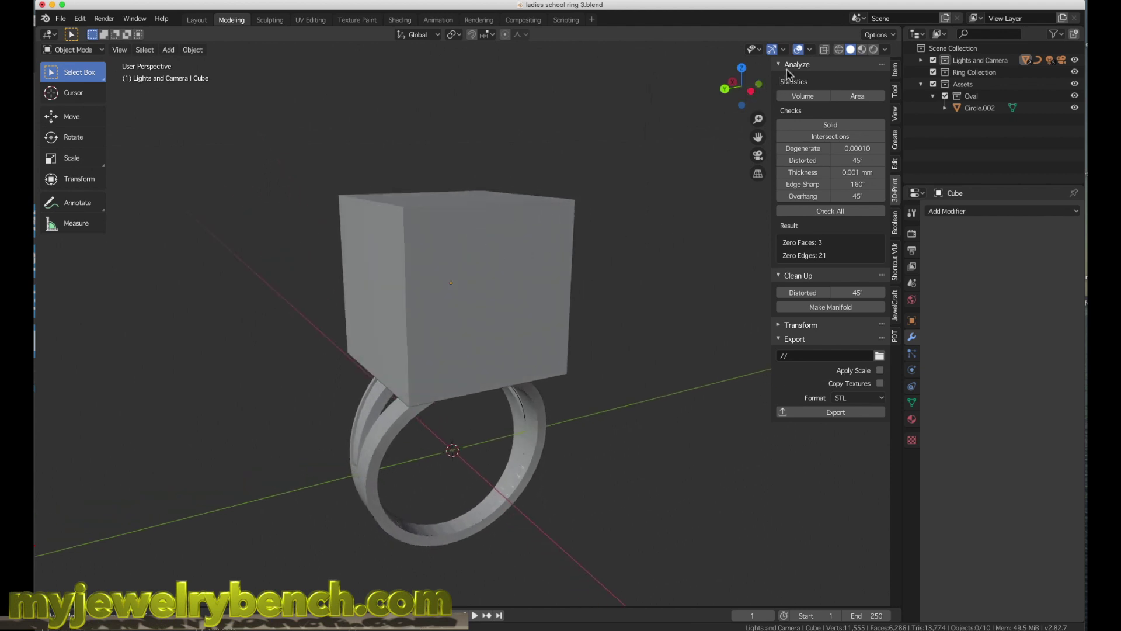
Re-enable Face Orientation and recalculate the cube's front-face normal outward in Edit Mode
{"action": "left_click", "coordinate": [809, 50]}
{"action": "left_click", "coordinate": [749, 260]}
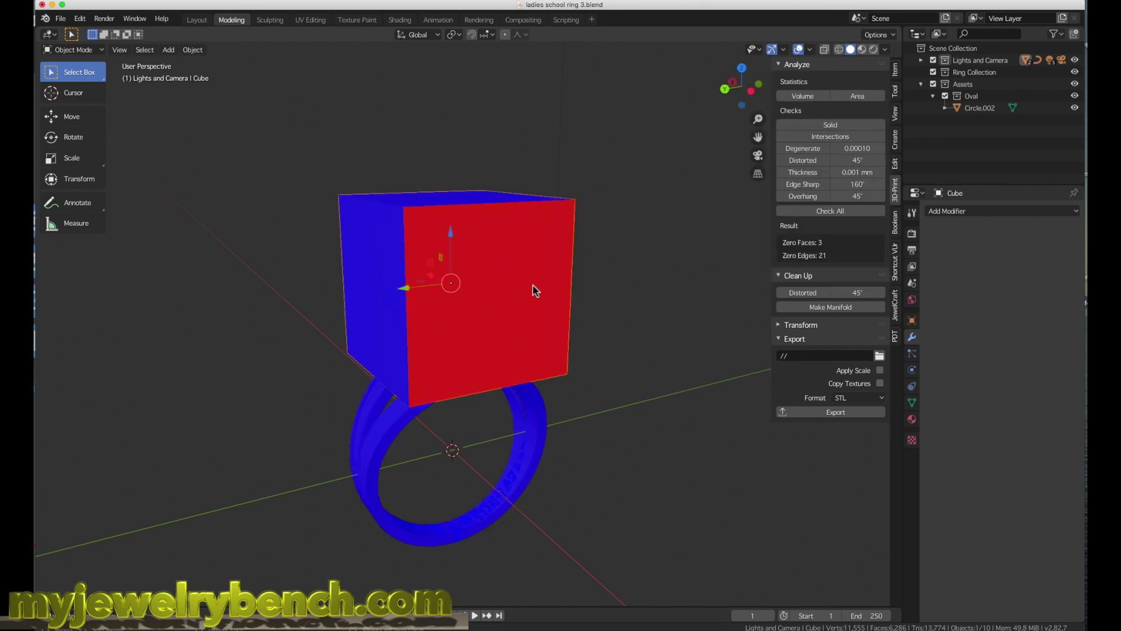
{"action": "key", "text": "Tab"}
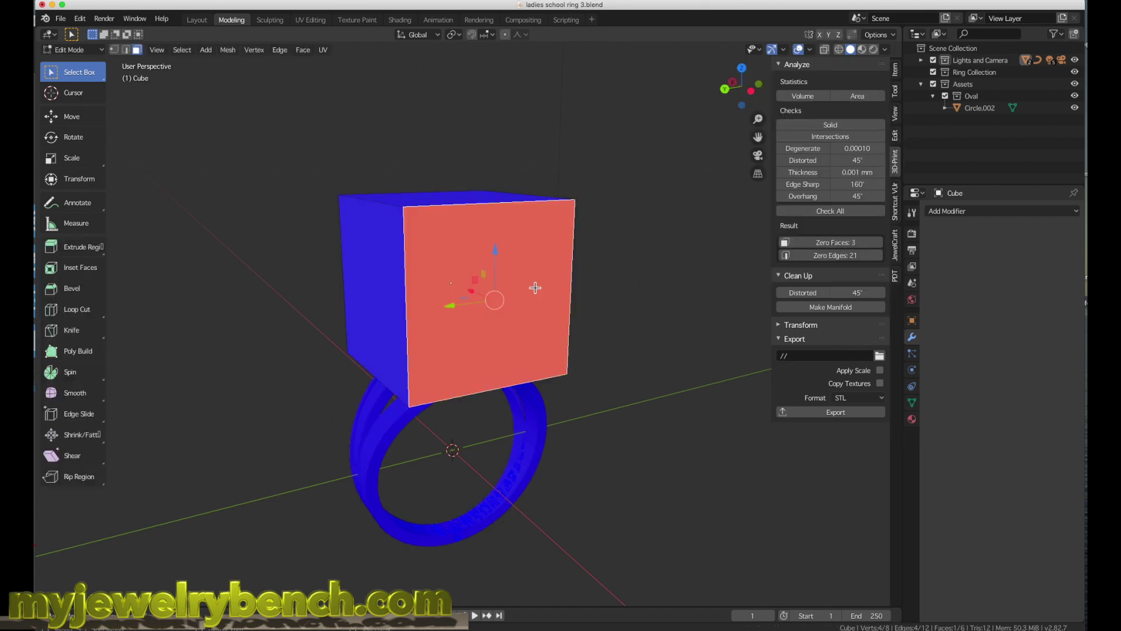
{"action": "key", "text": "shift+n"}
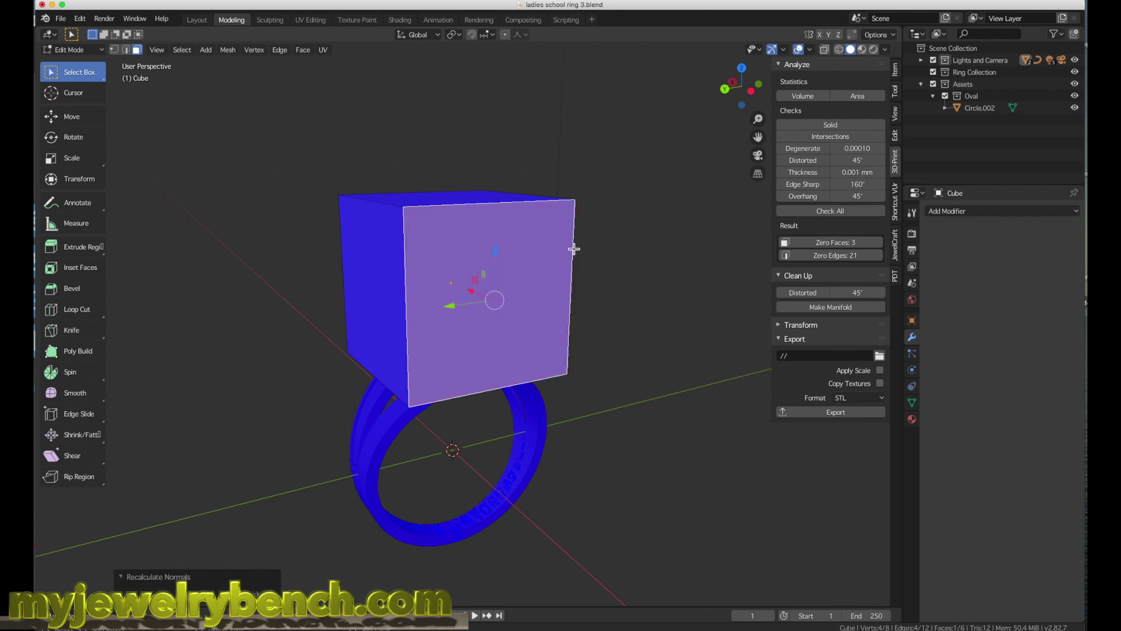
Return to Object Mode and delete the test cube
{"action": "key", "text": "Tab"}
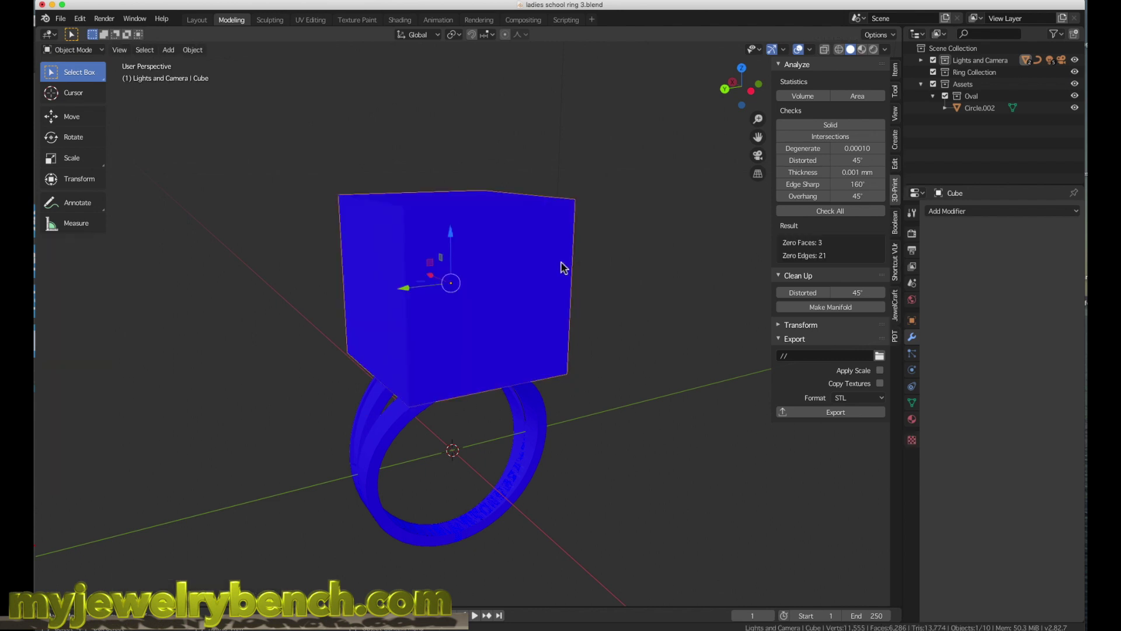
{"action": "middle_click_drag", "start_coordinate": [563, 267], "coordinate": [474, 282]}
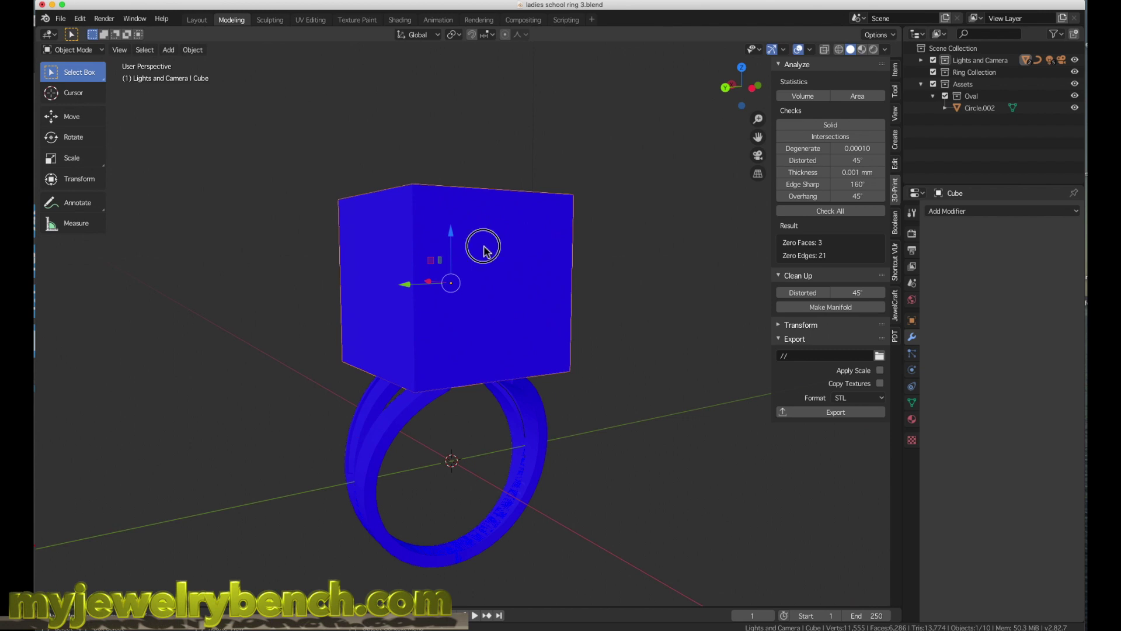
{"action": "key", "text": "x"}
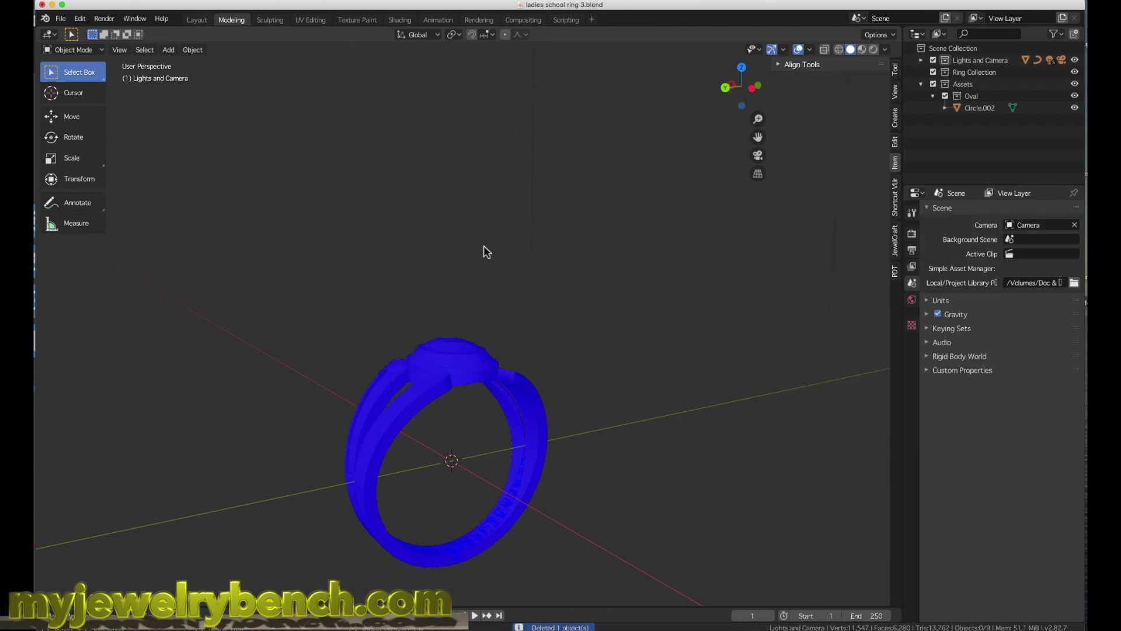
{"action": "scroll", "coordinate": [565, 293], "scroll_direction": "down", "scroll_amount": 6}
{"action": "scroll", "coordinate": [490, 368], "scroll_direction": "up", "scroll_amount": 6}
Select the ring and orbit around it to confirm it shows entirely blue
{"action": "middle_click_drag", "start_coordinate": [490, 368], "coordinate": [500, 343]}
{"action": "left_click", "coordinate": [538, 299]}
{"action": "scroll", "coordinate": [502, 343], "scroll_direction": "up", "scroll_amount": 3}
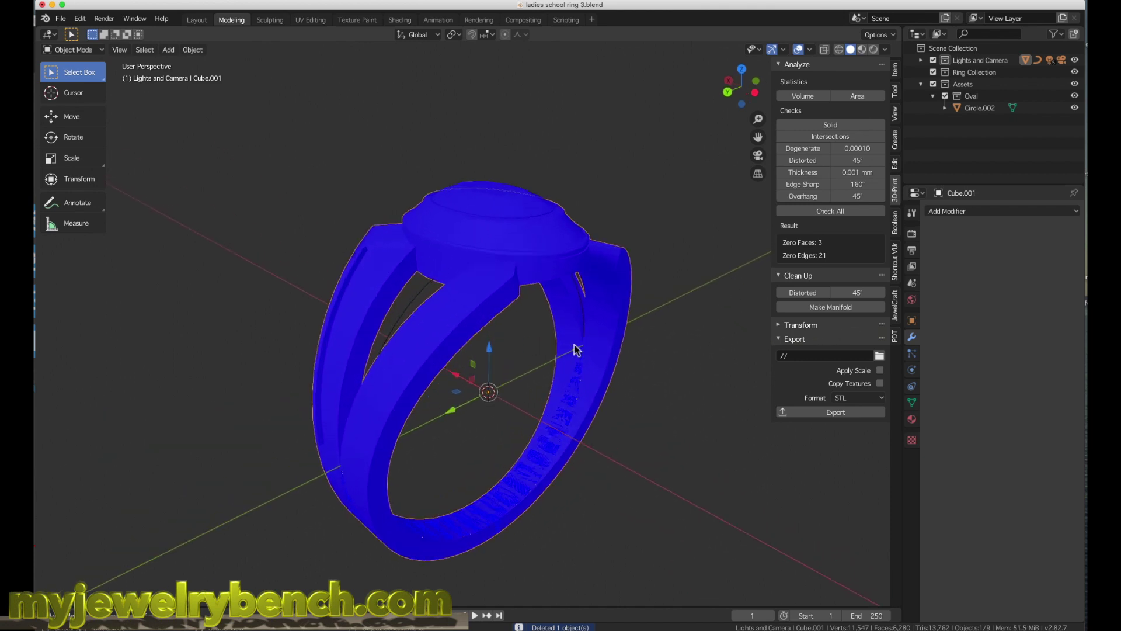
{"action": "middle_click_drag", "start_coordinate": [575, 350], "coordinate": [605, 385]}
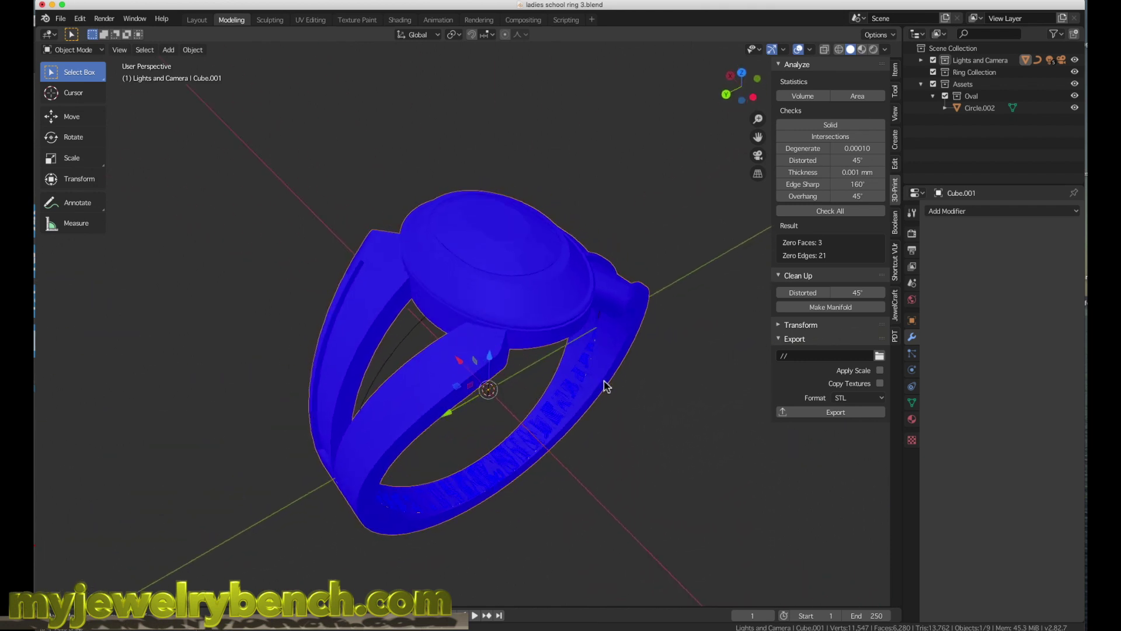
{"action": "middle_click_drag", "start_coordinate": [498, 265], "coordinate": [442, 246]}
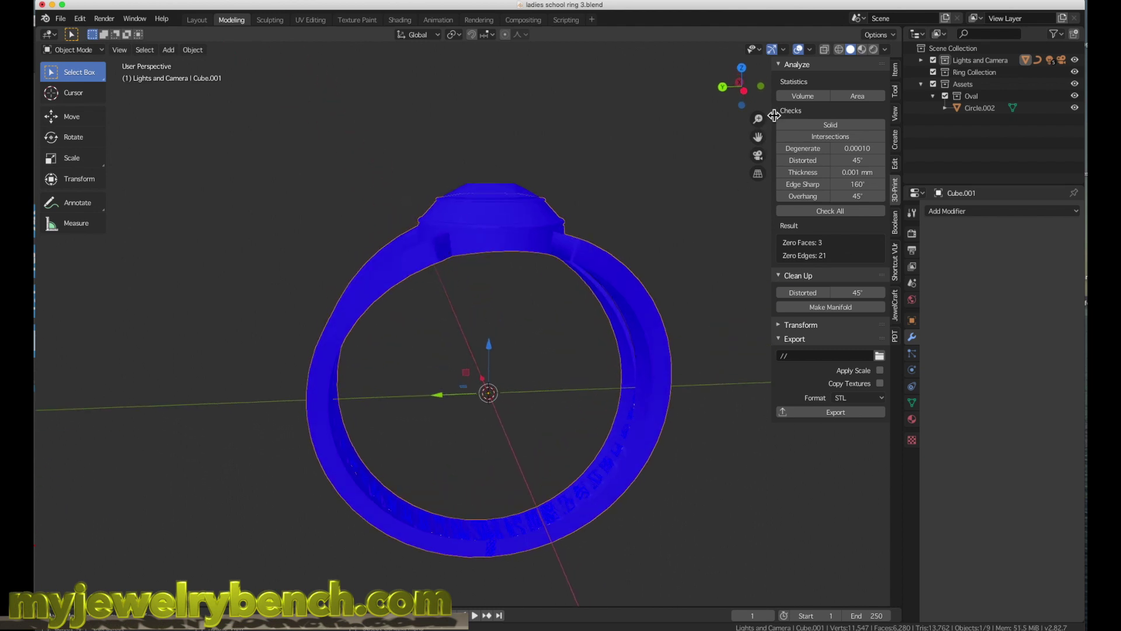
Turn off Face Orientation and preview the ring's gold material in Rendered shading
{"action": "left_click", "coordinate": [809, 50]}
{"action": "left_click", "coordinate": [780, 257]}
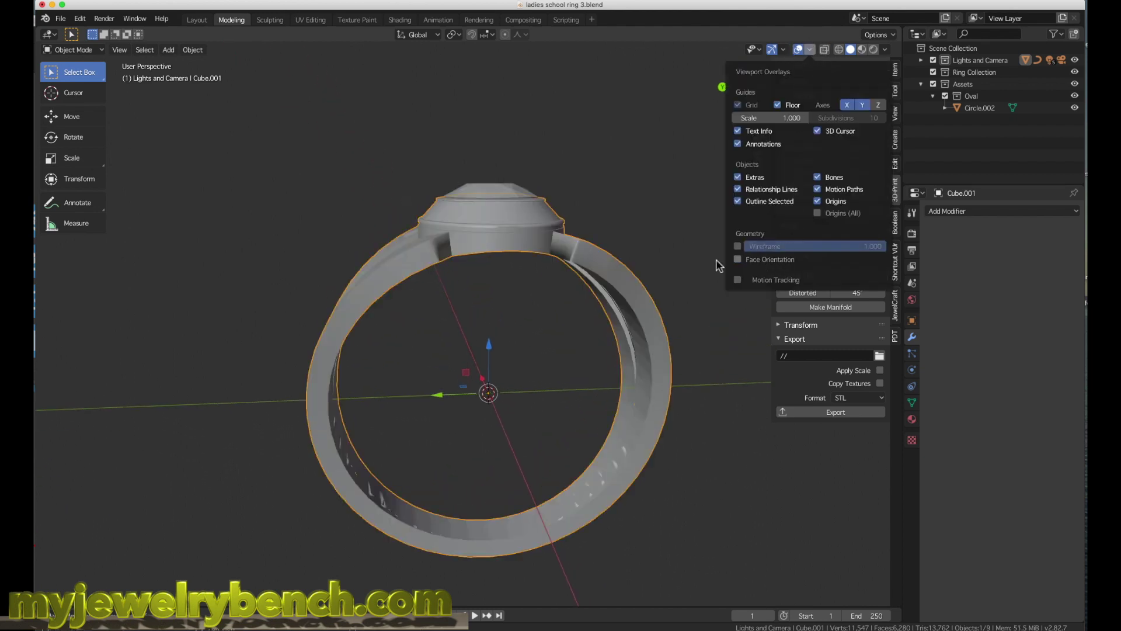
{"action": "left_click", "coordinate": [862, 49]}
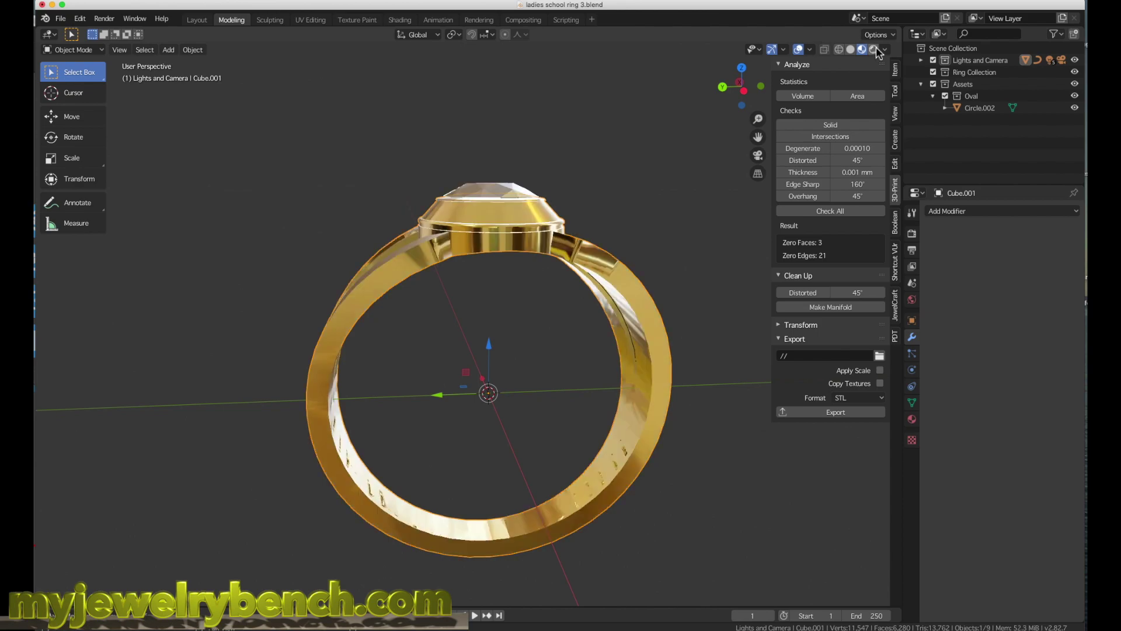
{"action": "left_click", "coordinate": [874, 50]}
Orbit over the rendered ring, then return the viewport to Solid shading
{"action": "mouse_move", "coordinate": [630, 223]}
{"action": "middle_mouse_down"}
{"action": "mouse_move", "coordinate": [401, 318]}
{"action": "mouse_move", "coordinate": [410, 334]}
{"action": "mouse_move", "coordinate": [390, 532]}
{"action": "middle_mouse_up"}
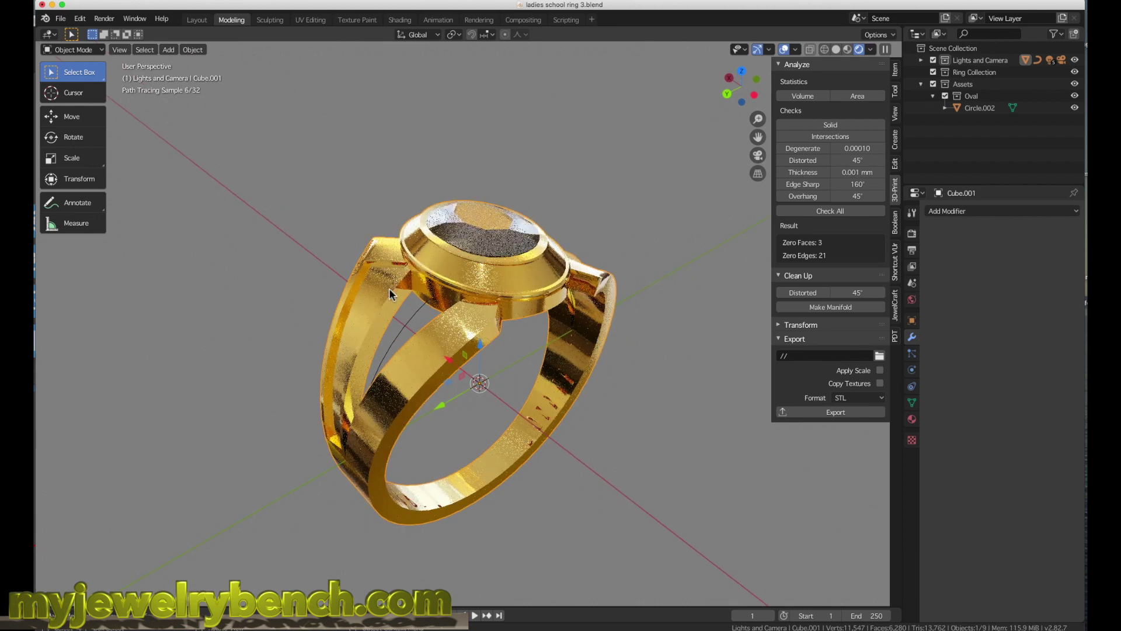
{"action": "middle_click_drag", "start_coordinate": [400, 368], "coordinate": [460, 263]}
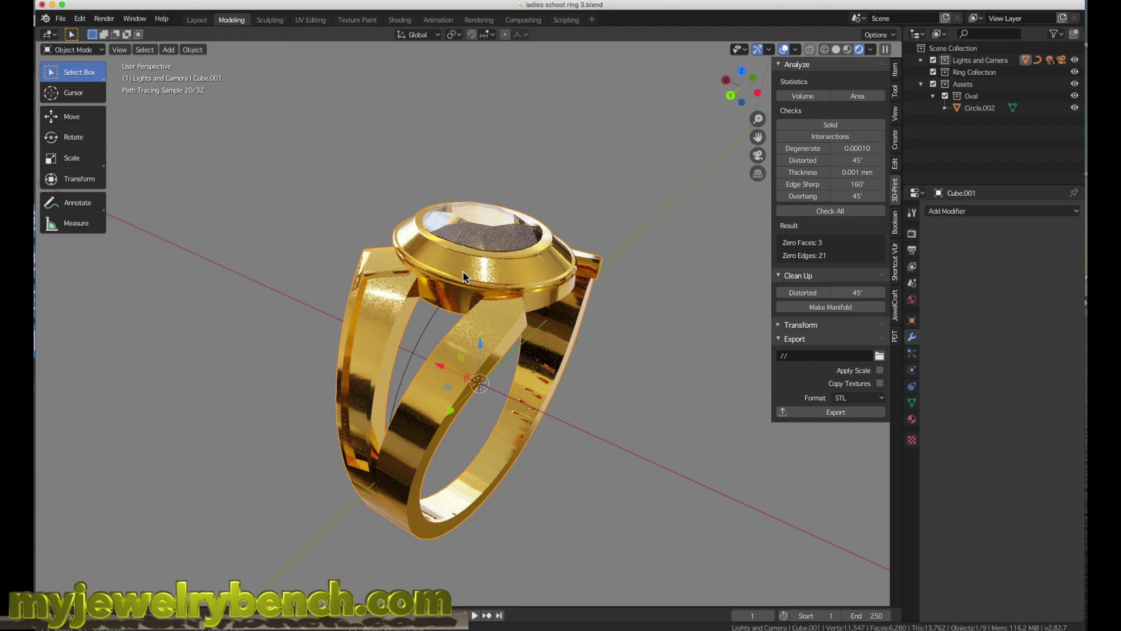
{"action": "left_click", "coordinate": [836, 49]}
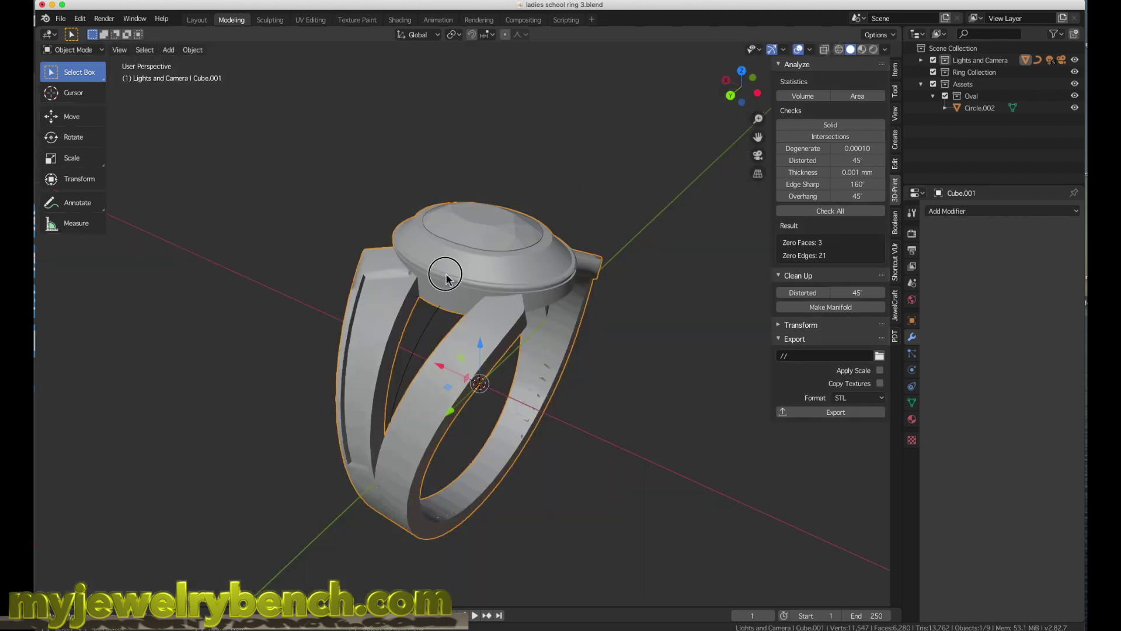
Hide the bezel-top Circle.002 and select the ring body Cube.001
{"action": "left_click", "coordinate": [477, 242]}
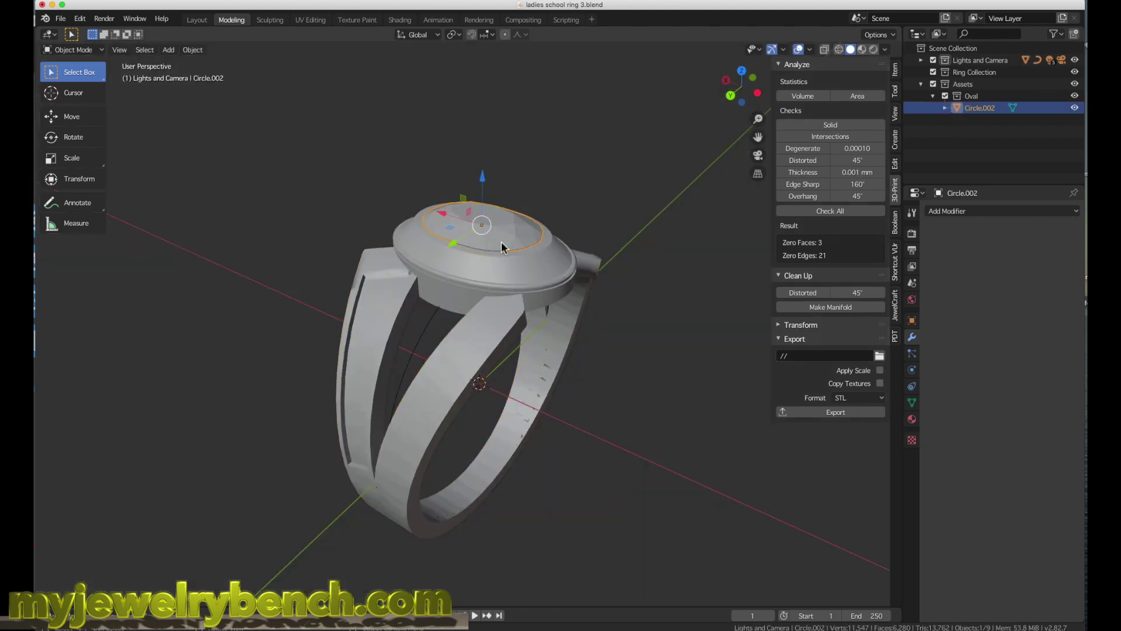
{"action": "left_click", "coordinate": [1073, 109]}
{"action": "left_click", "coordinate": [432, 233]}
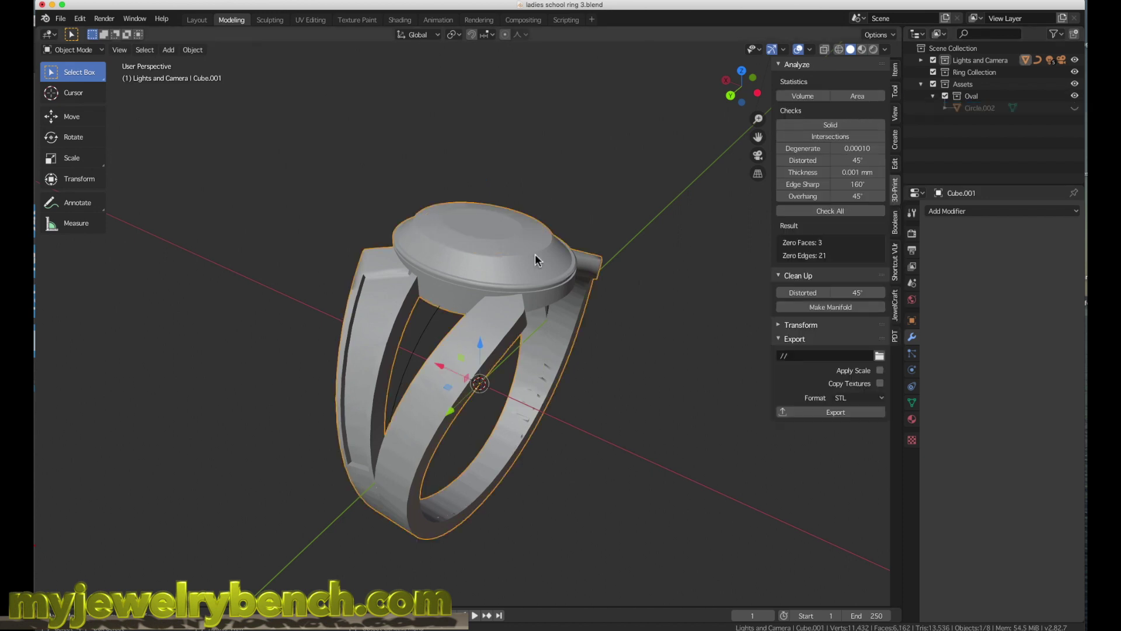
Export the selection only as 'ladies school ring 3.obj' to Desktop/various models
{"action": "left_click", "coordinate": [60, 18]}
{"action": "mouse_move", "coordinate": [91, 198]}
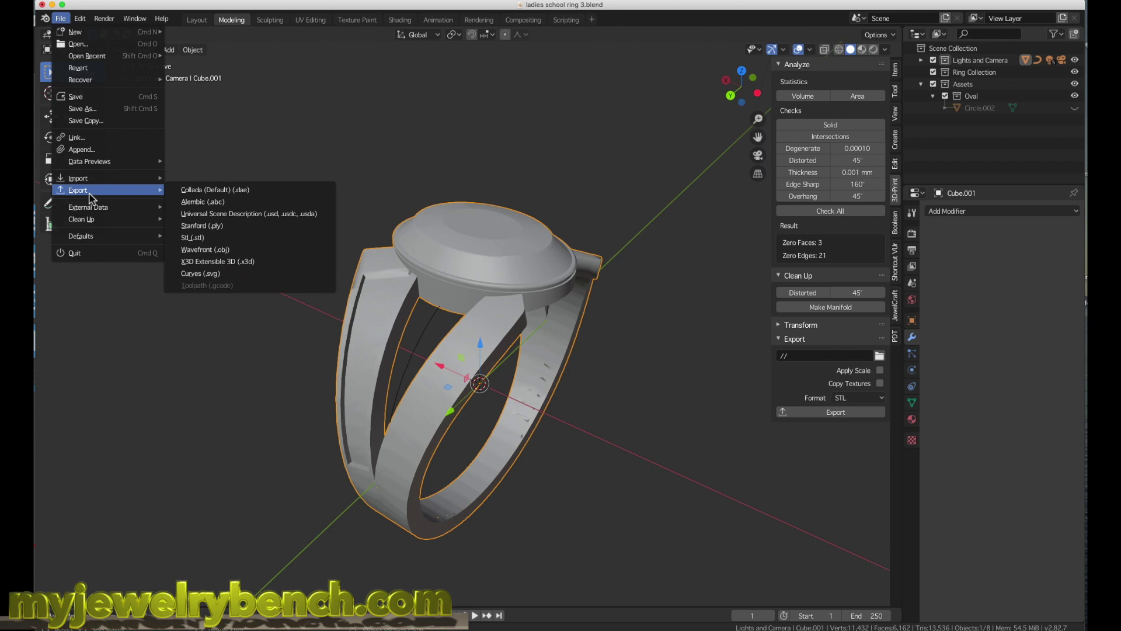
{"action": "left_click", "coordinate": [206, 249]}
{"action": "left_click", "coordinate": [177, 227]}
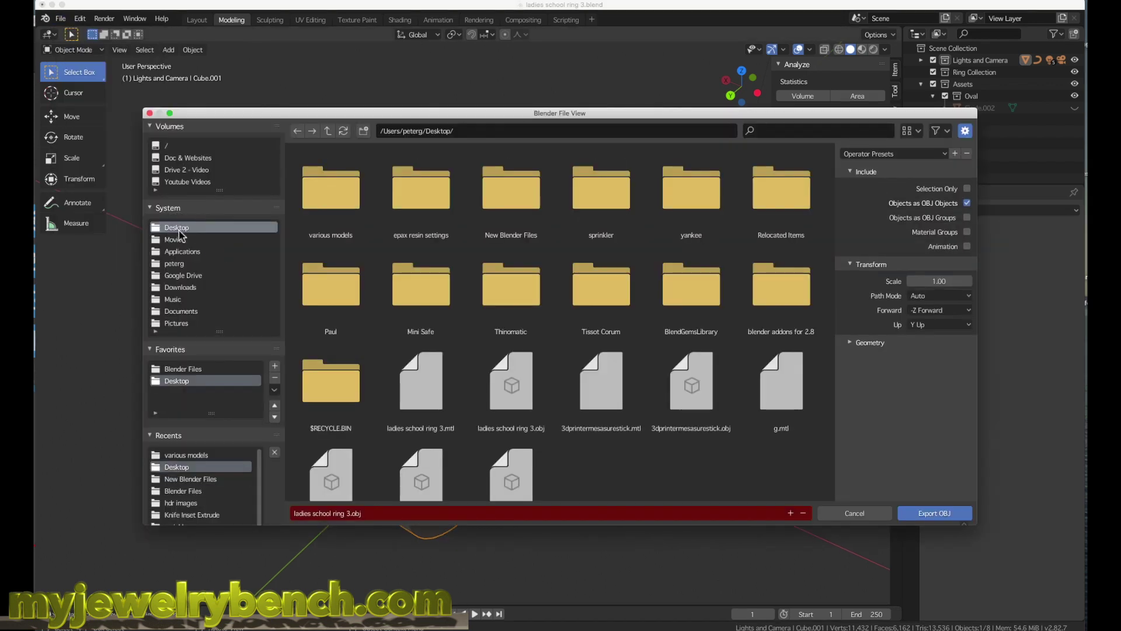
{"action": "double_click", "coordinate": [318, 195]}
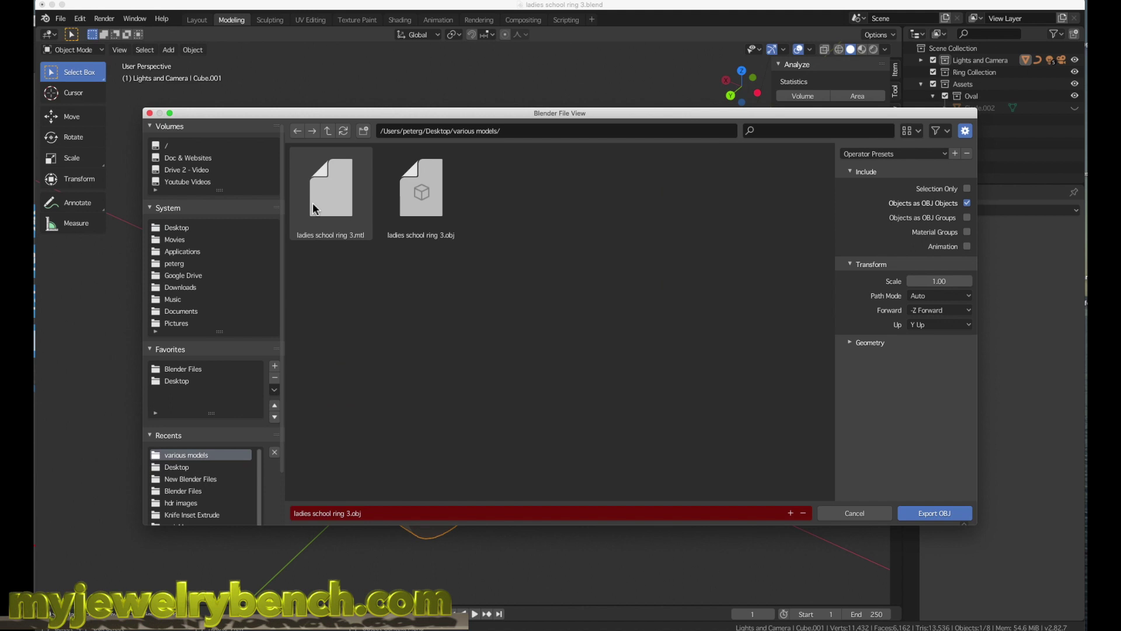
{"action": "left_click", "coordinate": [348, 194]}
{"action": "left_click", "coordinate": [432, 197]}
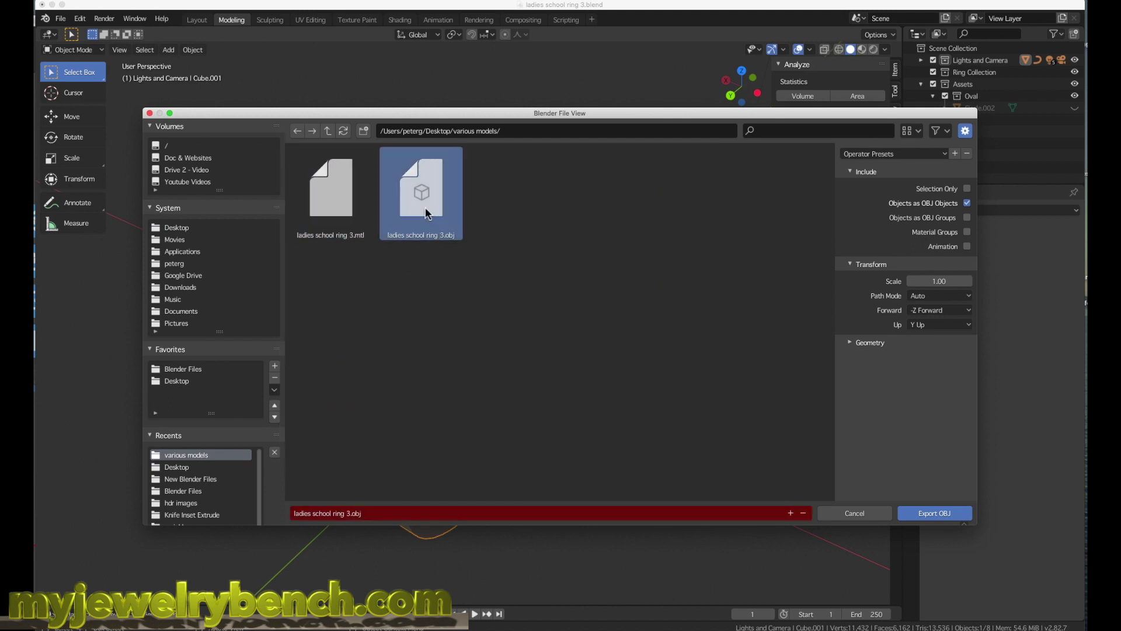
{"action": "left_click", "coordinate": [967, 188]}
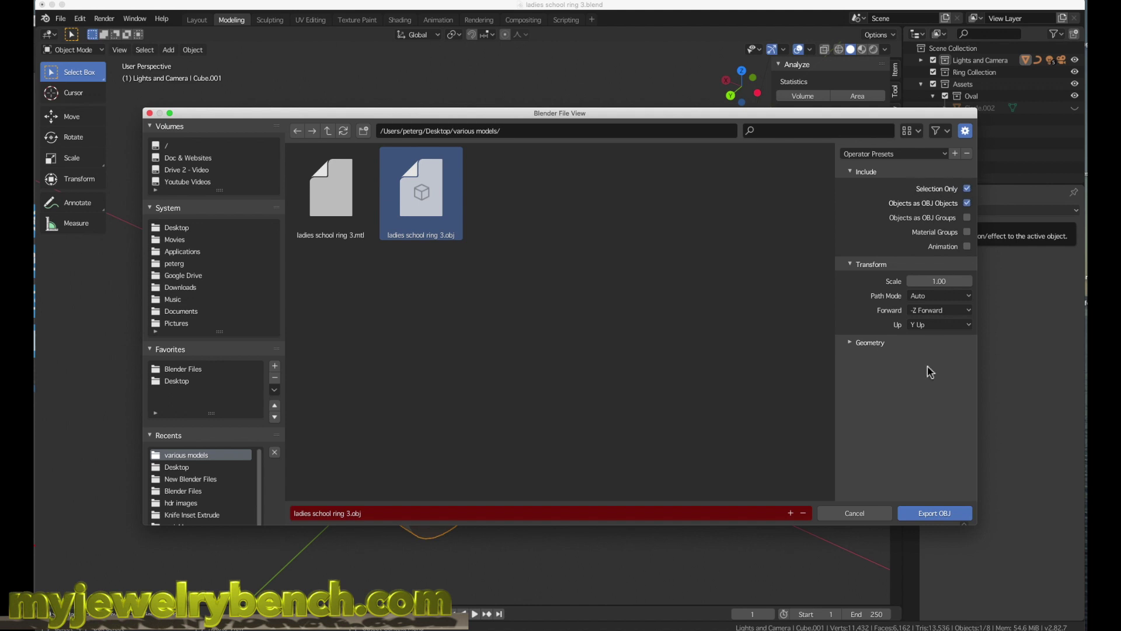
{"action": "left_click", "coordinate": [942, 513]}
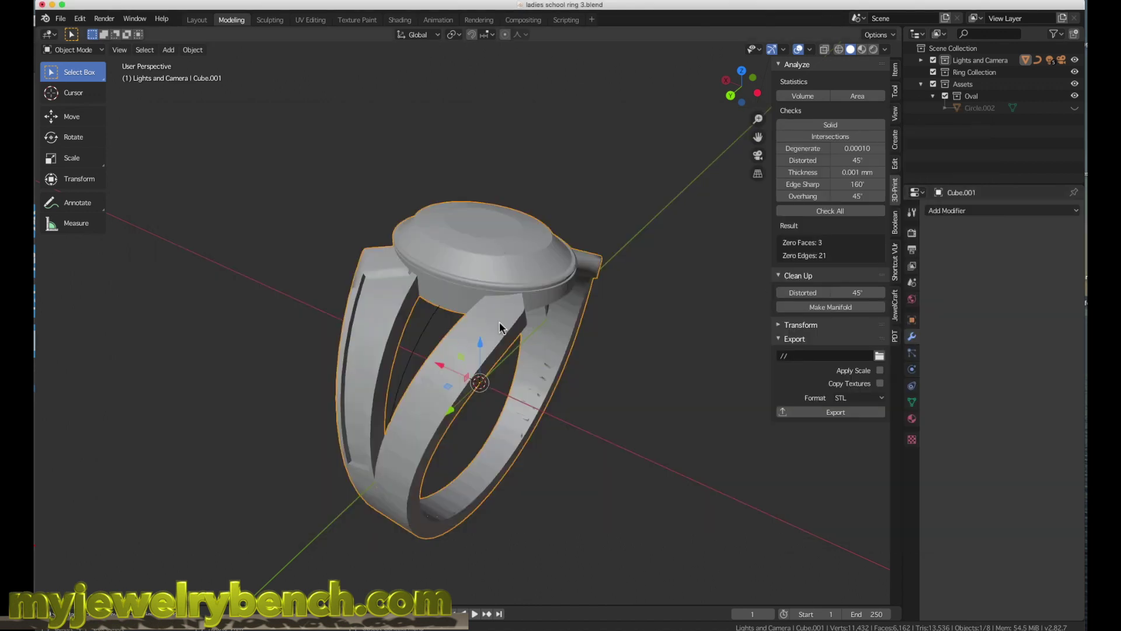
{"action": "middle_click_drag", "start_coordinate": [499, 327], "coordinate": [488, 330]}
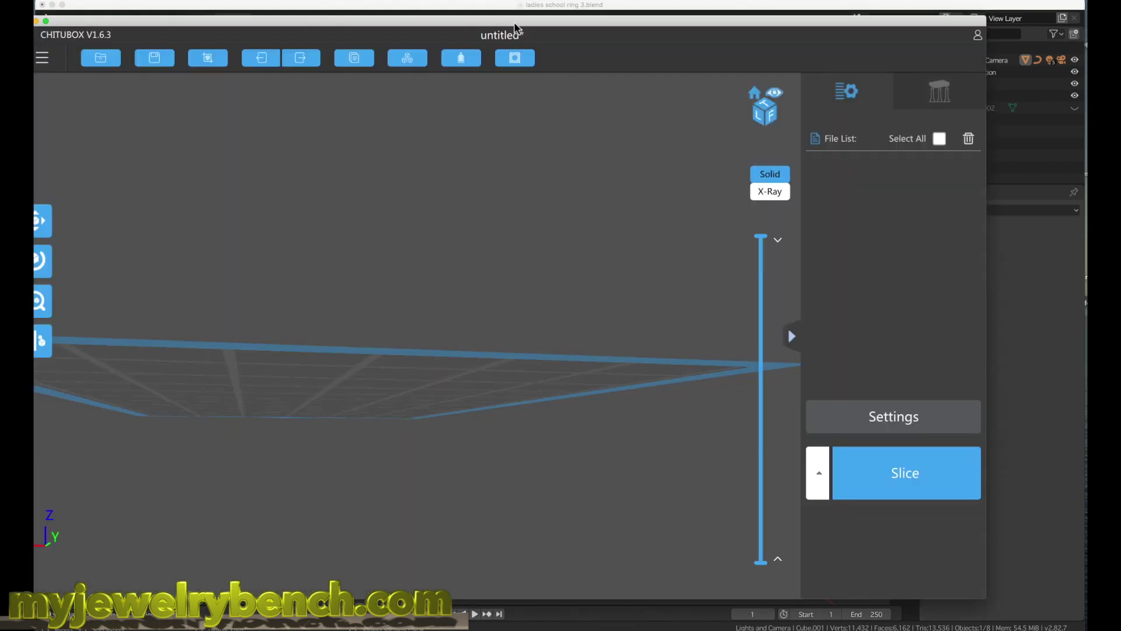
{"action": "left_click_drag", "start_coordinate": [529, 22], "coordinate": [562, 25]}
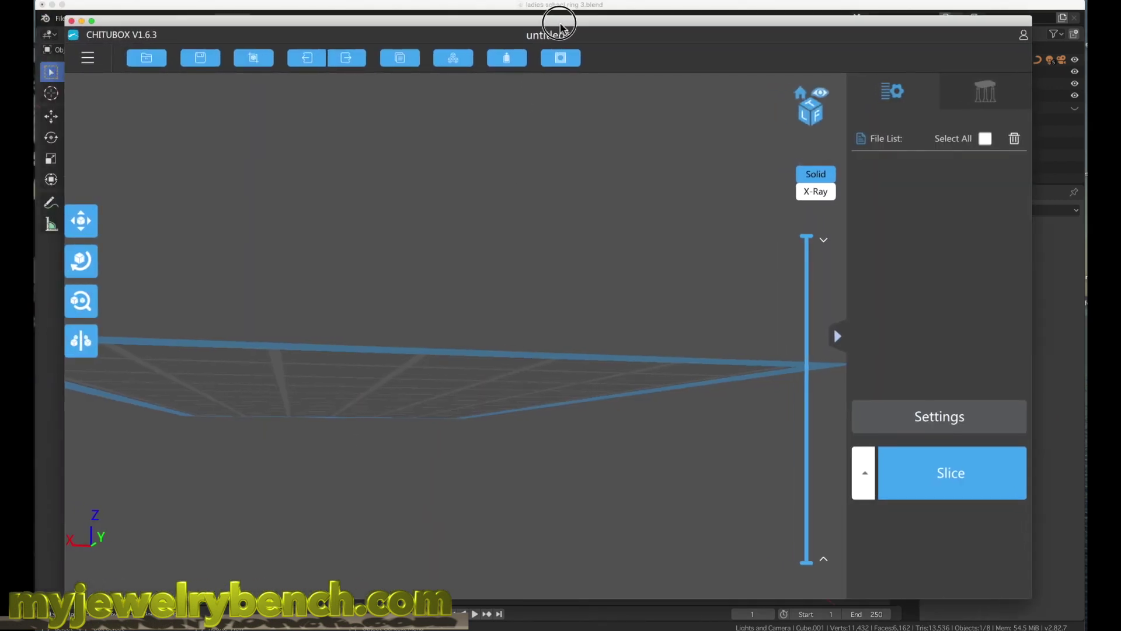
Open ladies school ring 3.obj from the Desktop's various models folder in ChiTuBox
{"action": "left_click", "coordinate": [88, 58]}
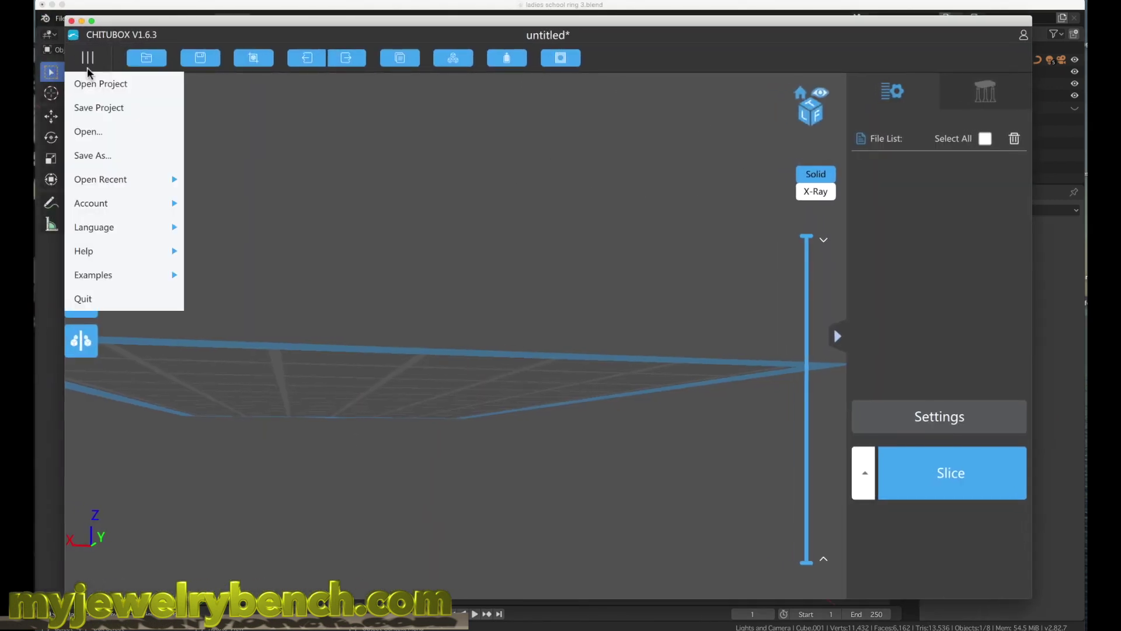
{"action": "left_click", "coordinate": [93, 133]}
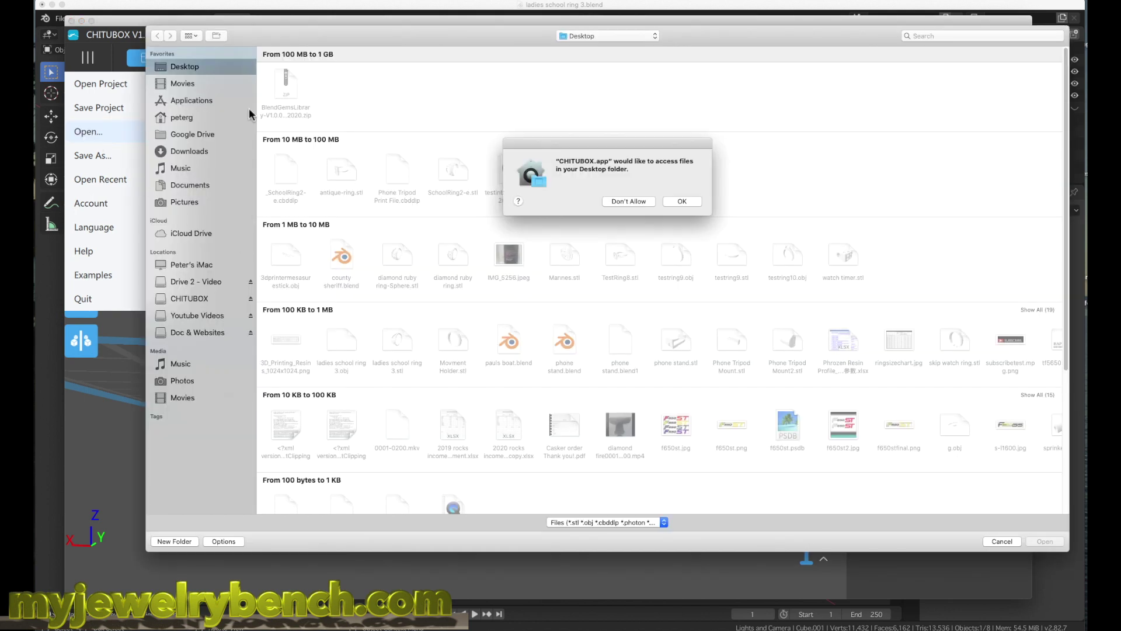
{"action": "left_click", "coordinate": [682, 201]}
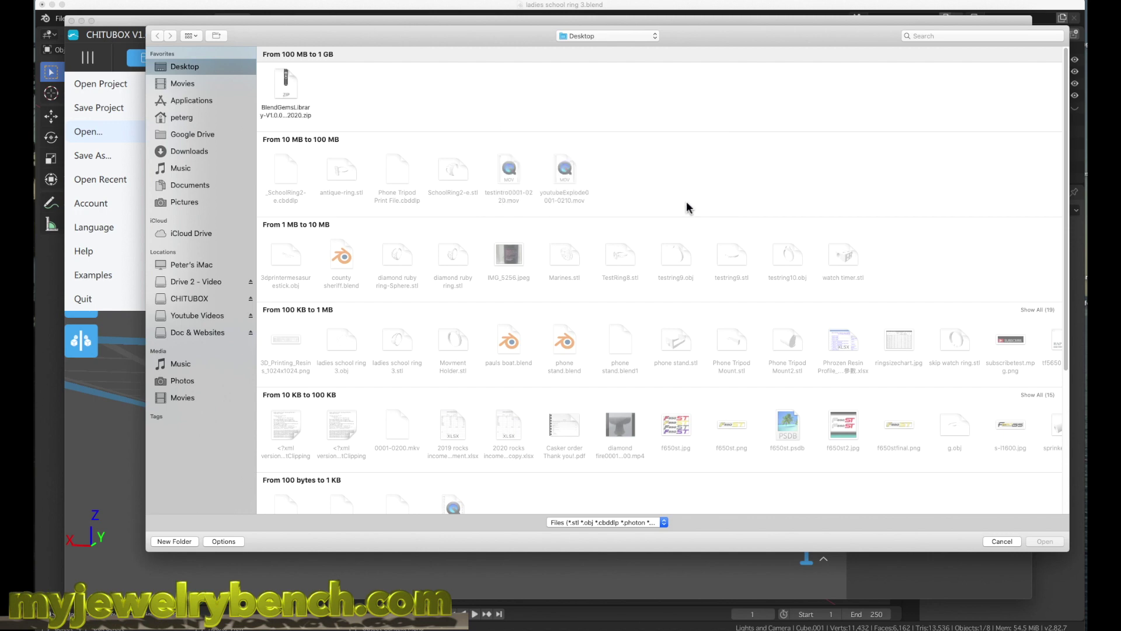
{"action": "left_click", "coordinate": [180, 70]}
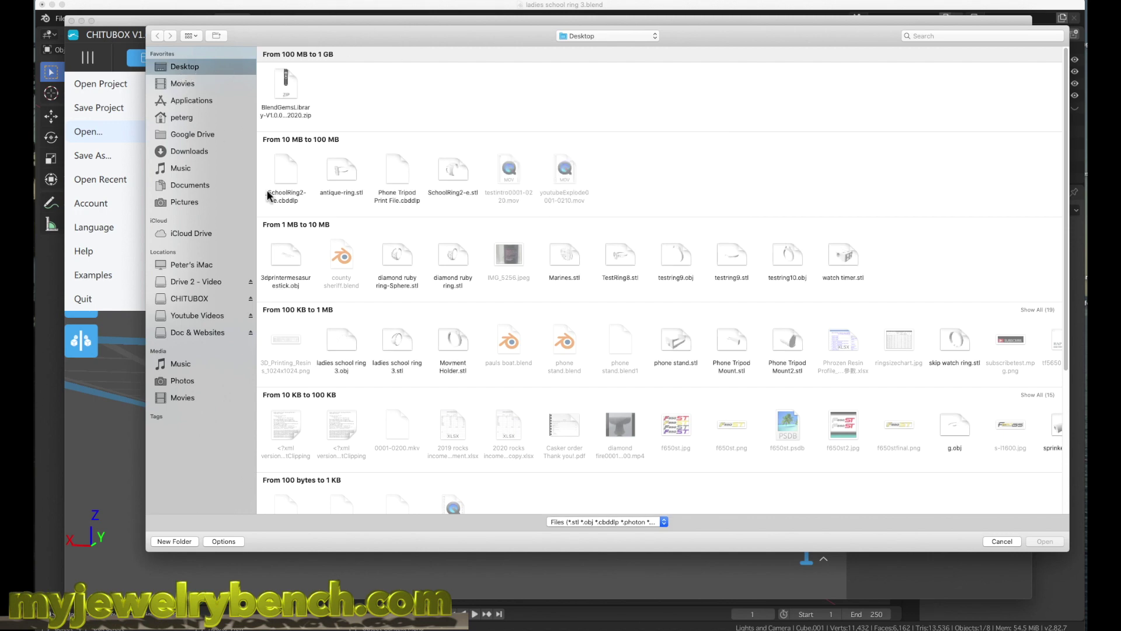
{"action": "scroll", "coordinate": [370, 318], "scroll_direction": "down", "scroll_amount": 5}
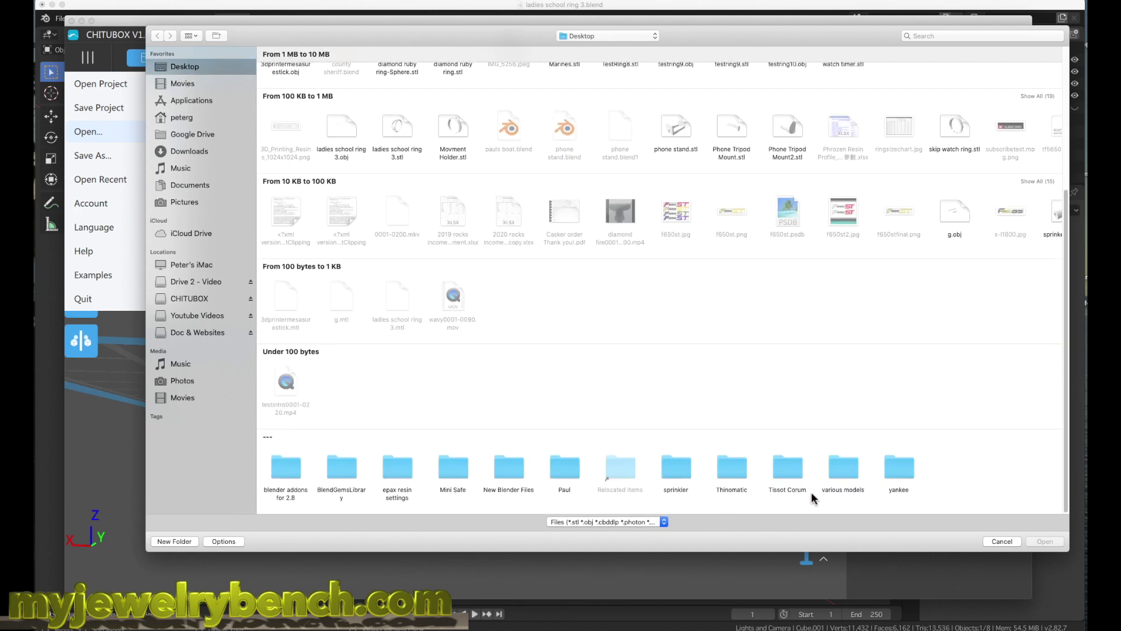
{"action": "double_click", "coordinate": [845, 468]}
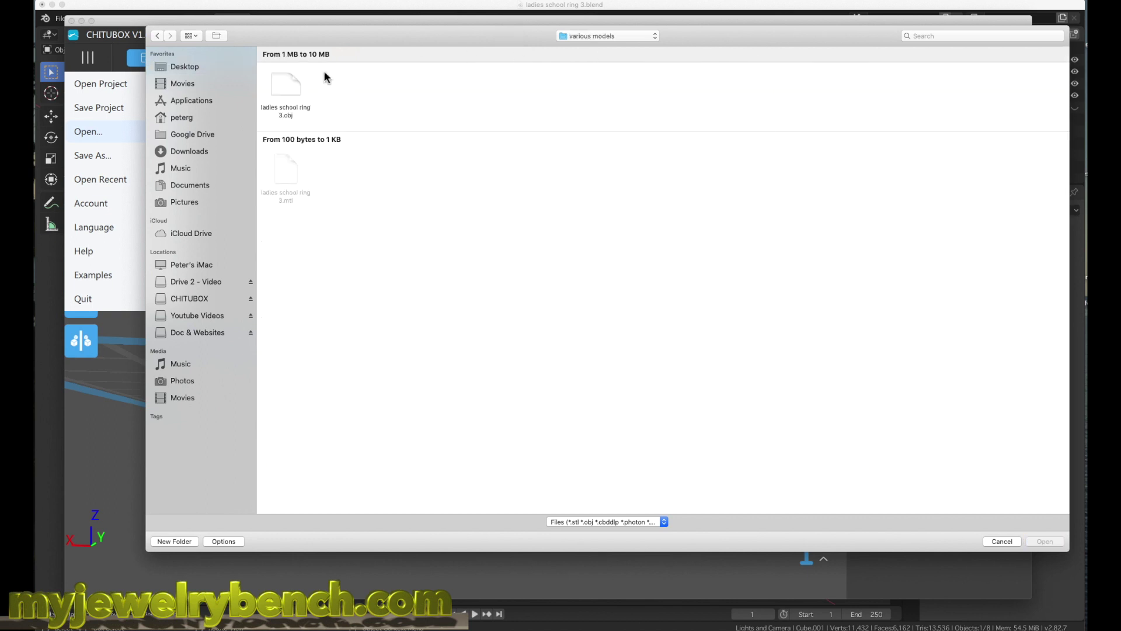
{"action": "left_click", "coordinate": [292, 93]}
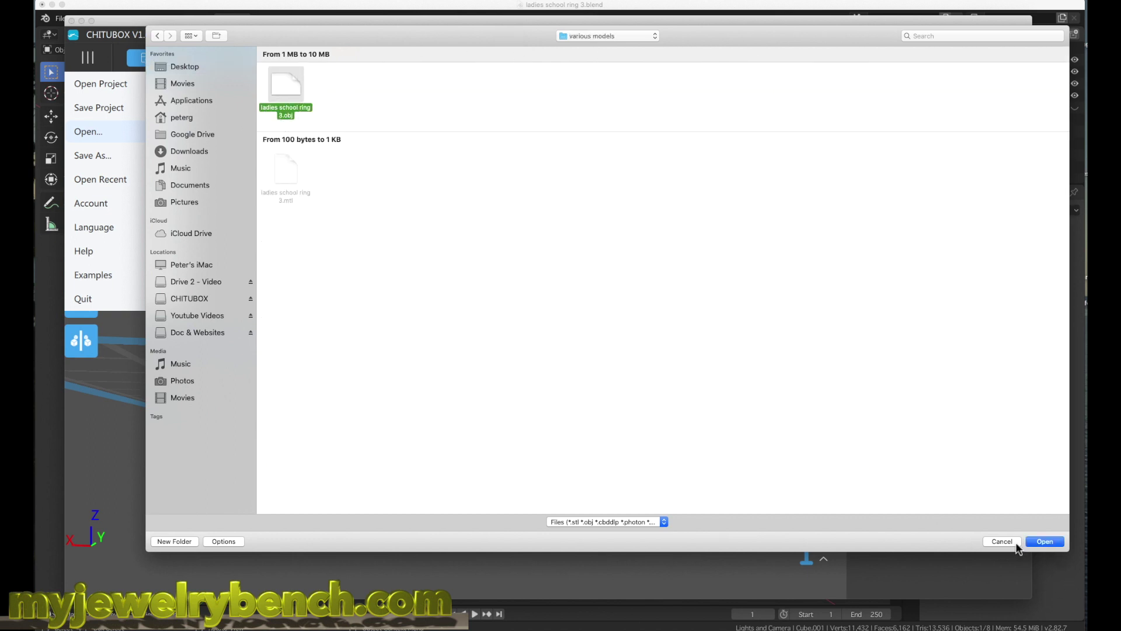
{"action": "left_click", "coordinate": [1045, 542]}
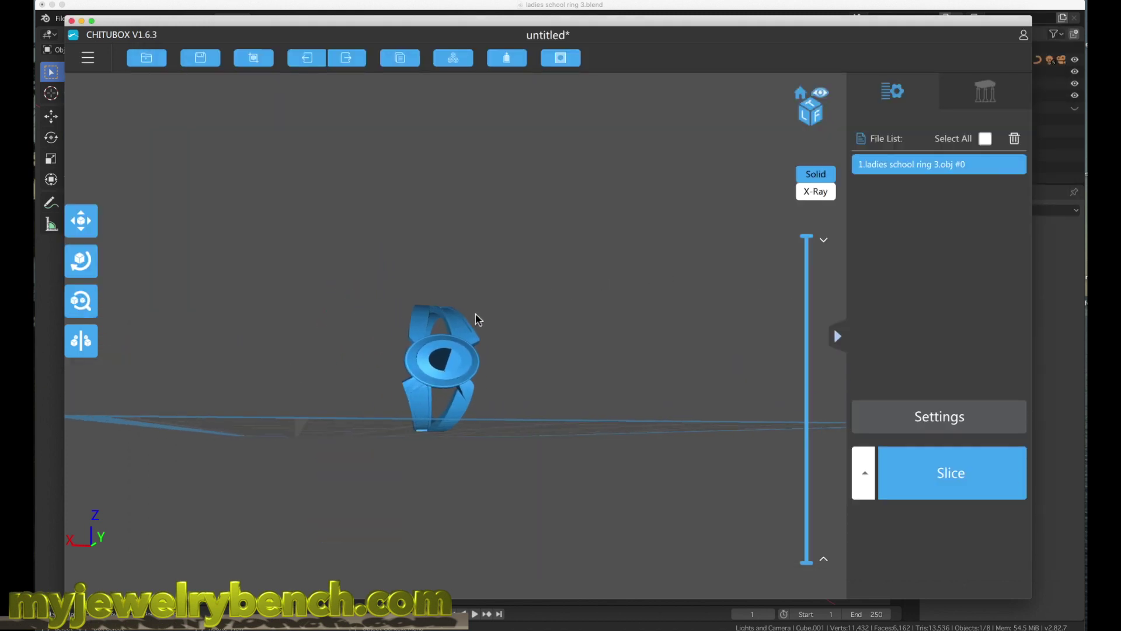
Stand the OBJ ring upright with a 90° rotation about X
{"action": "left_click_drag", "start_coordinate": [477, 318], "coordinate": [429, 350]}
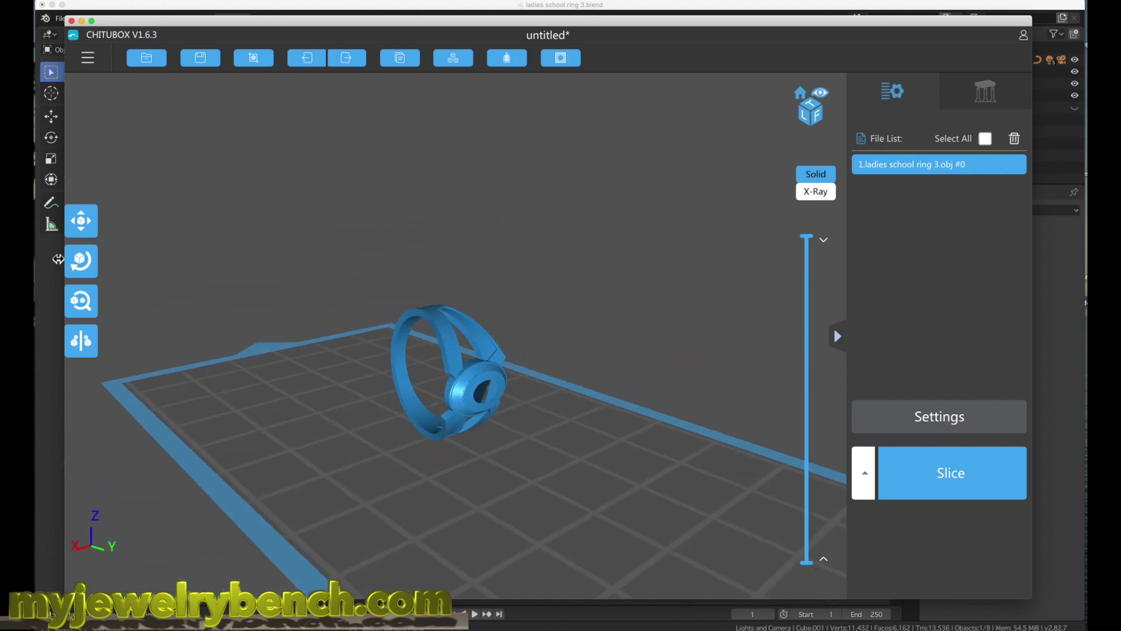
{"action": "left_click", "coordinate": [79, 261]}
{"action": "left_click", "coordinate": [129, 281]}
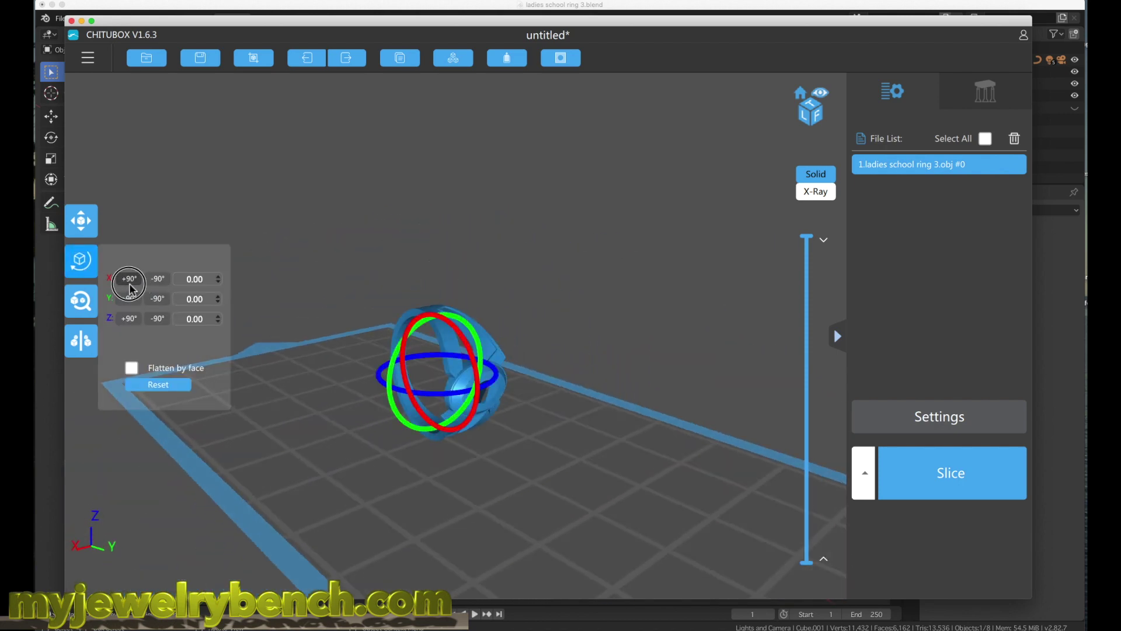
{"action": "left_click", "coordinate": [245, 389]}
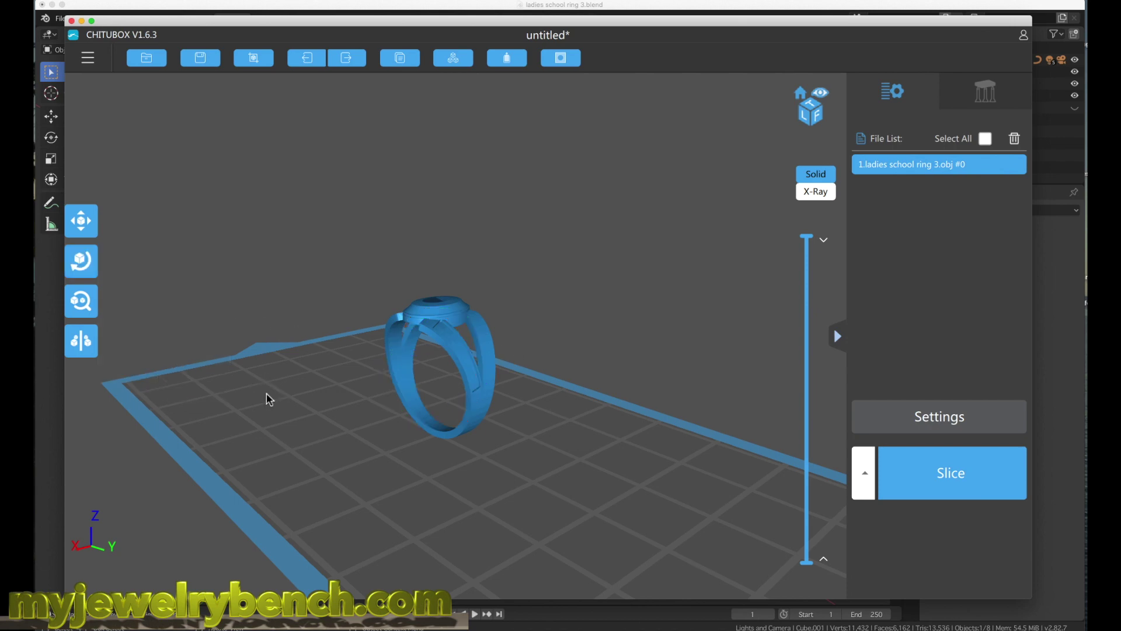
Inspect the ring's bezel and band from above, close up and through the band
{"action": "left_click_drag", "start_coordinate": [526, 383], "coordinate": [437, 382]}
{"action": "scroll", "coordinate": [345, 354], "scroll_direction": "up", "scroll_amount": 4}
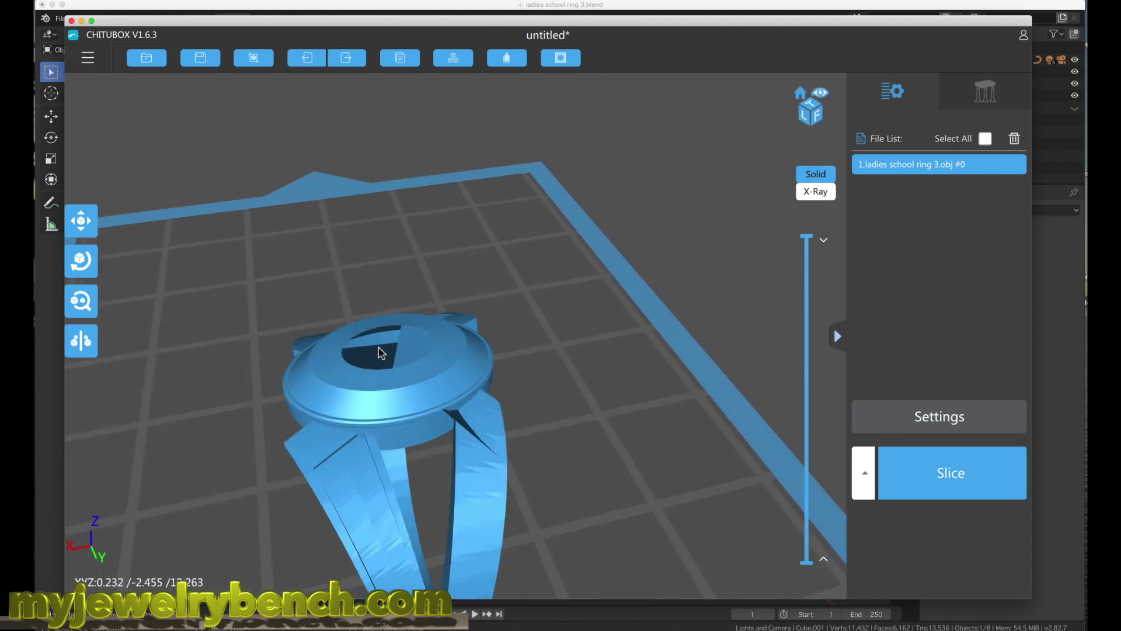
{"action": "scroll", "coordinate": [381, 352], "scroll_direction": "up", "scroll_amount": 5}
{"action": "left_click_drag", "start_coordinate": [352, 364], "coordinate": [426, 320]}
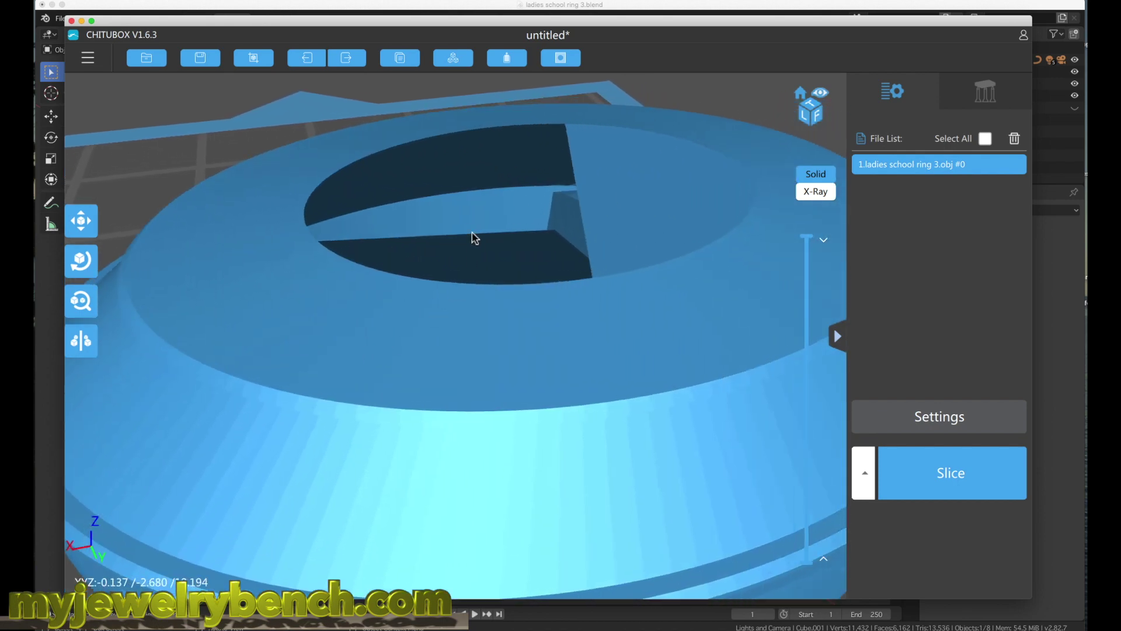
{"action": "left_click_drag", "start_coordinate": [473, 234], "coordinate": [525, 299]}
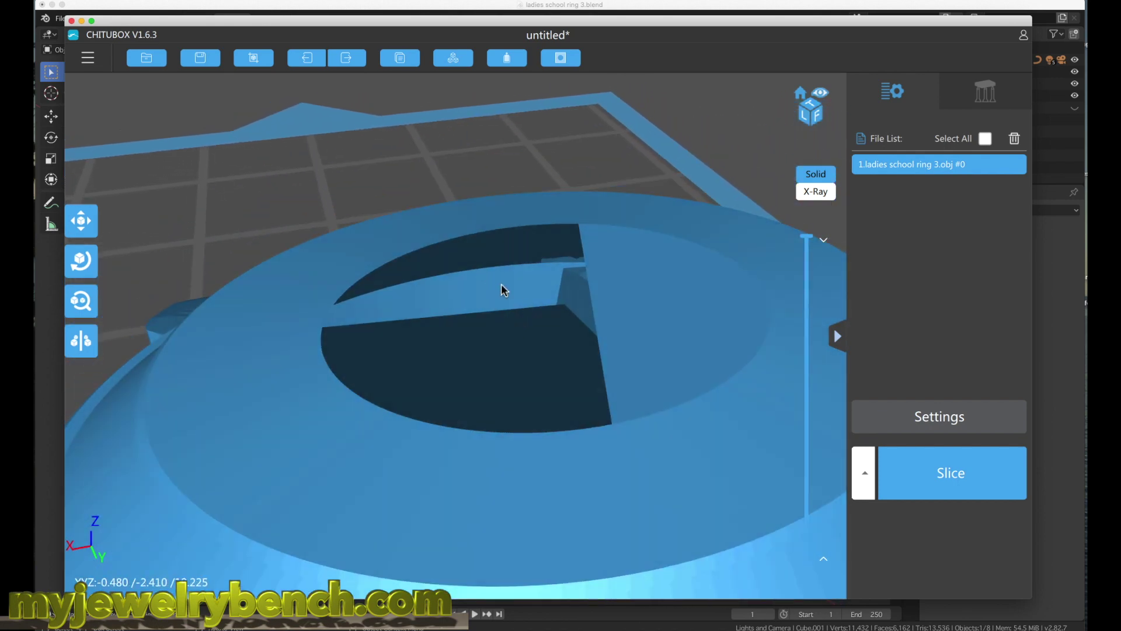
{"action": "scroll", "coordinate": [512, 304], "scroll_direction": "down", "scroll_amount": 8}
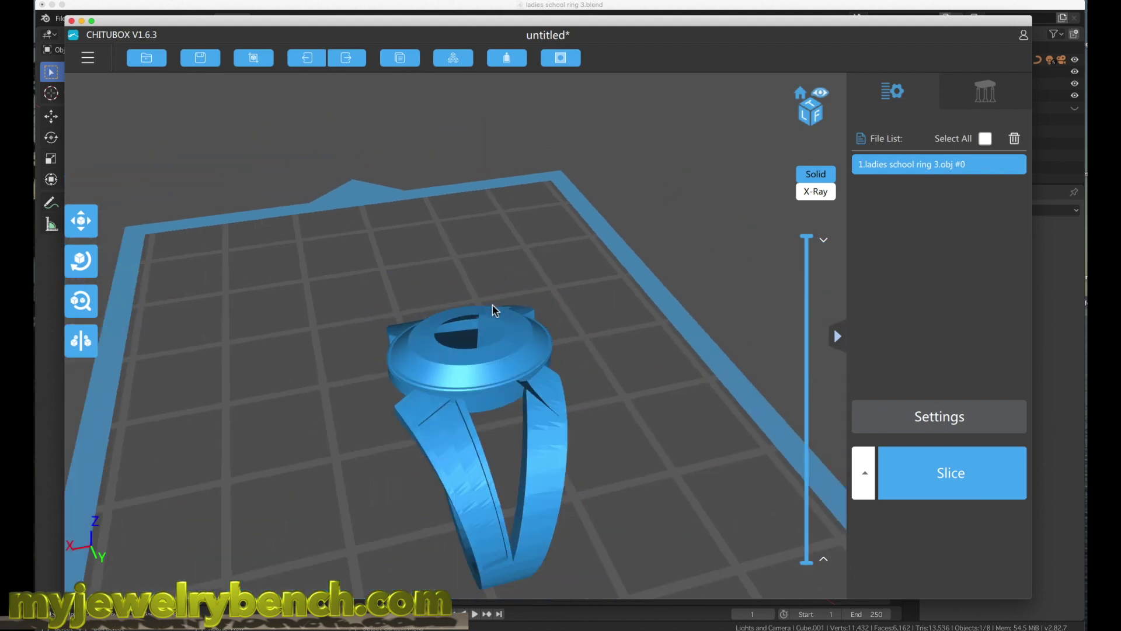
{"action": "left_click_drag", "start_coordinate": [520, 326], "coordinate": [416, 252]}
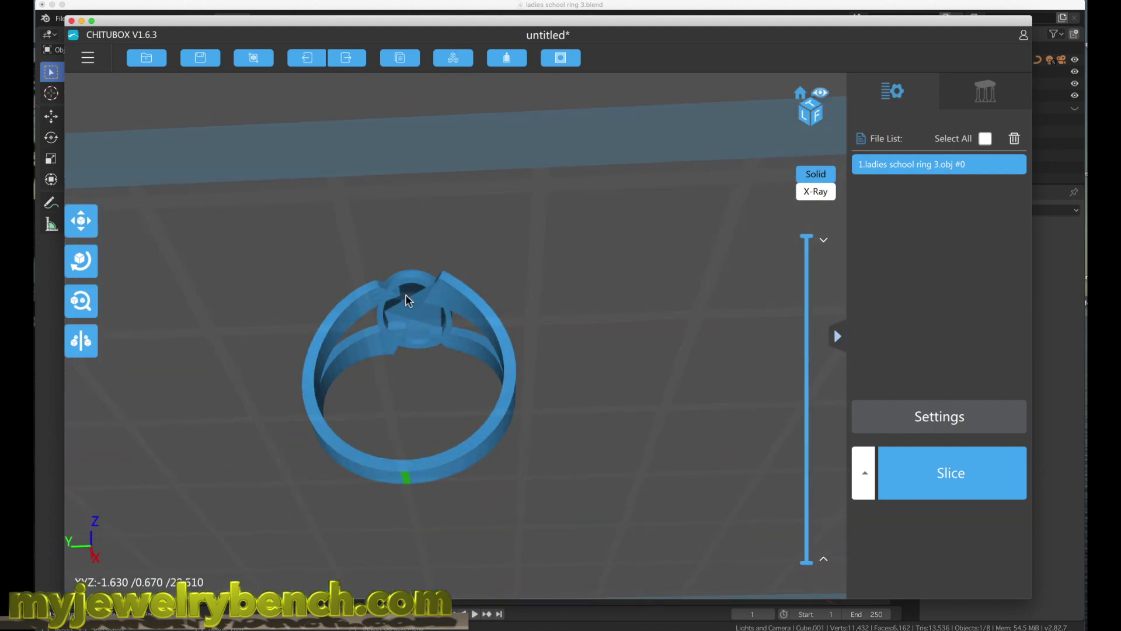
{"action": "scroll", "coordinate": [395, 306], "scroll_direction": "up", "scroll_amount": 5}
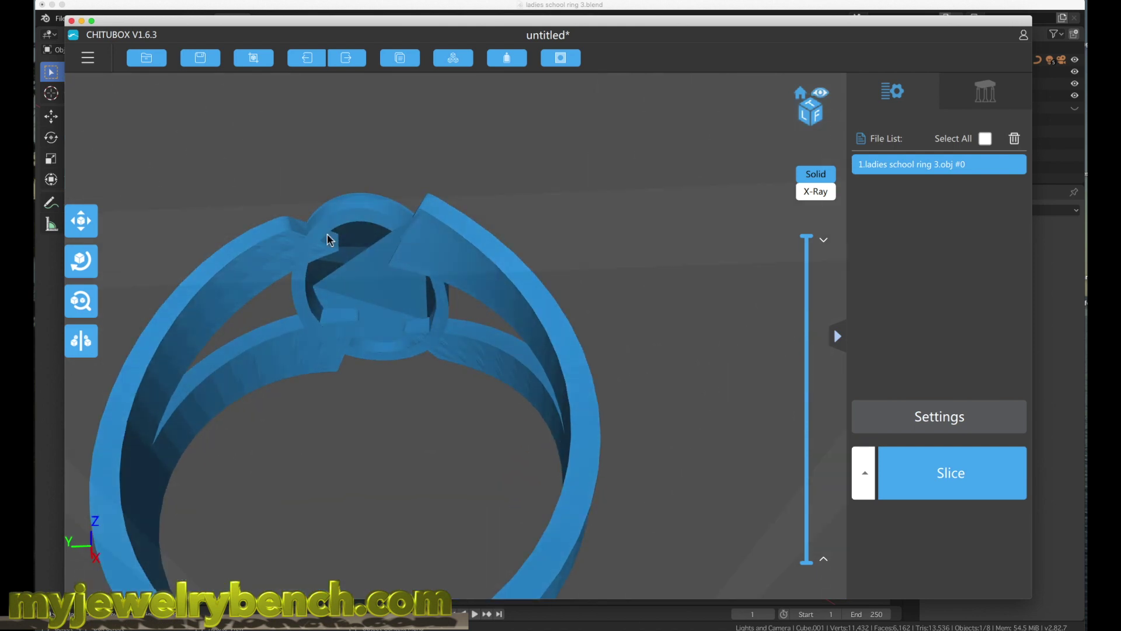
{"action": "scroll", "coordinate": [467, 309], "scroll_direction": "down", "scroll_amount": 3}
{"action": "left_click_drag", "start_coordinate": [475, 303], "coordinate": [369, 313]}
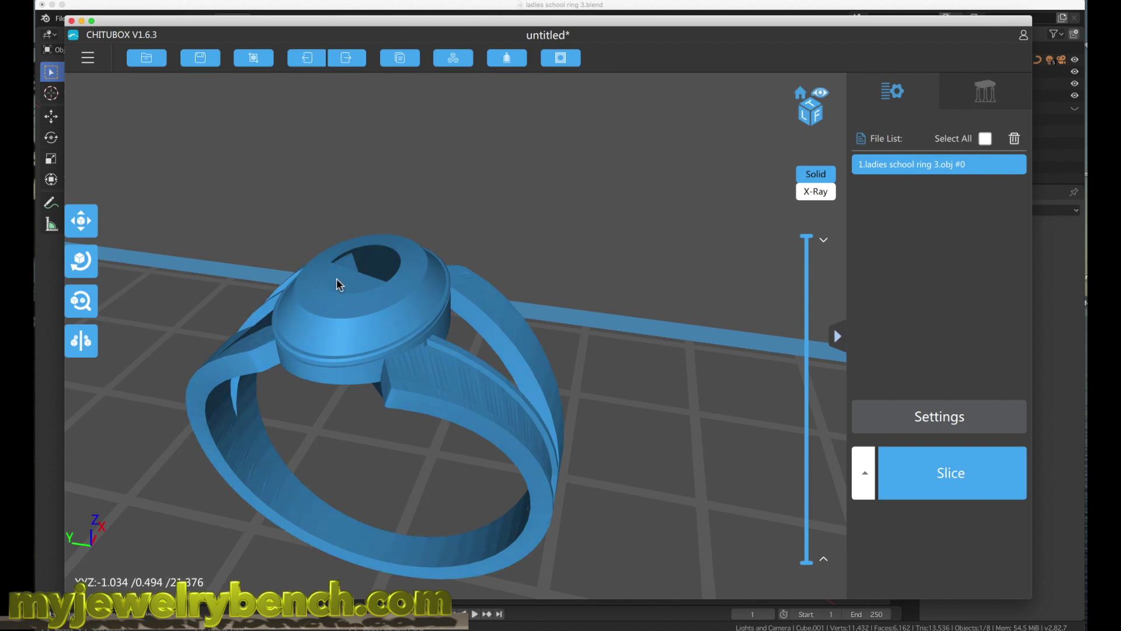
Look over the bezel once more, then delete the ring and return to Blender
{"action": "left_click_drag", "start_coordinate": [313, 318], "coordinate": [401, 389]}
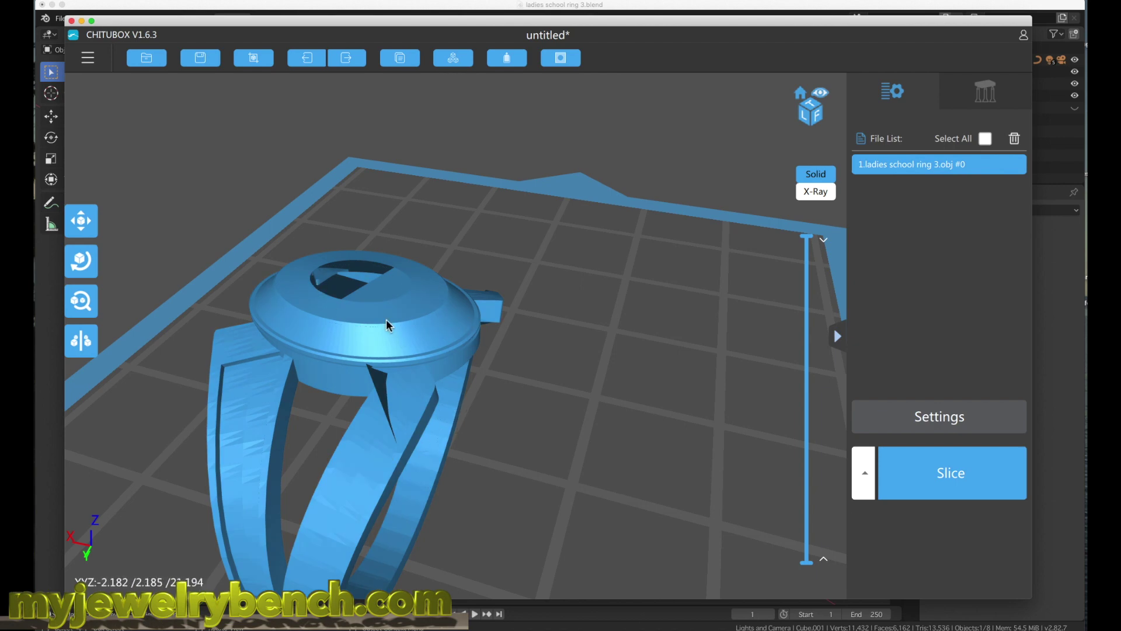
{"action": "left_click_drag", "start_coordinate": [387, 326], "coordinate": [507, 248]}
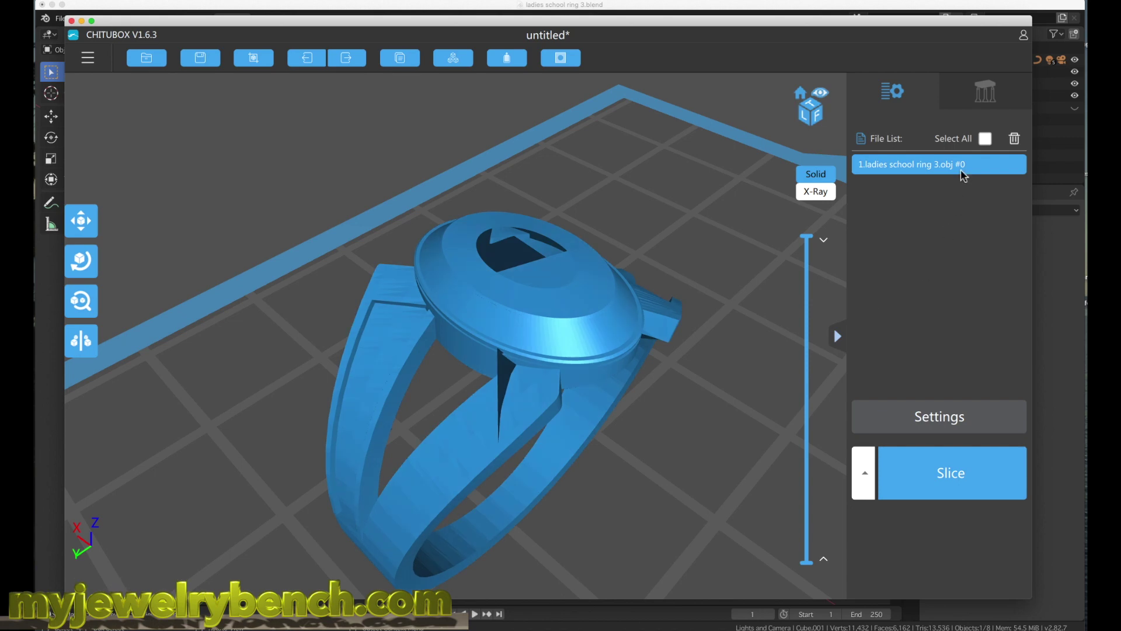
{"action": "left_click", "coordinate": [1016, 140]}
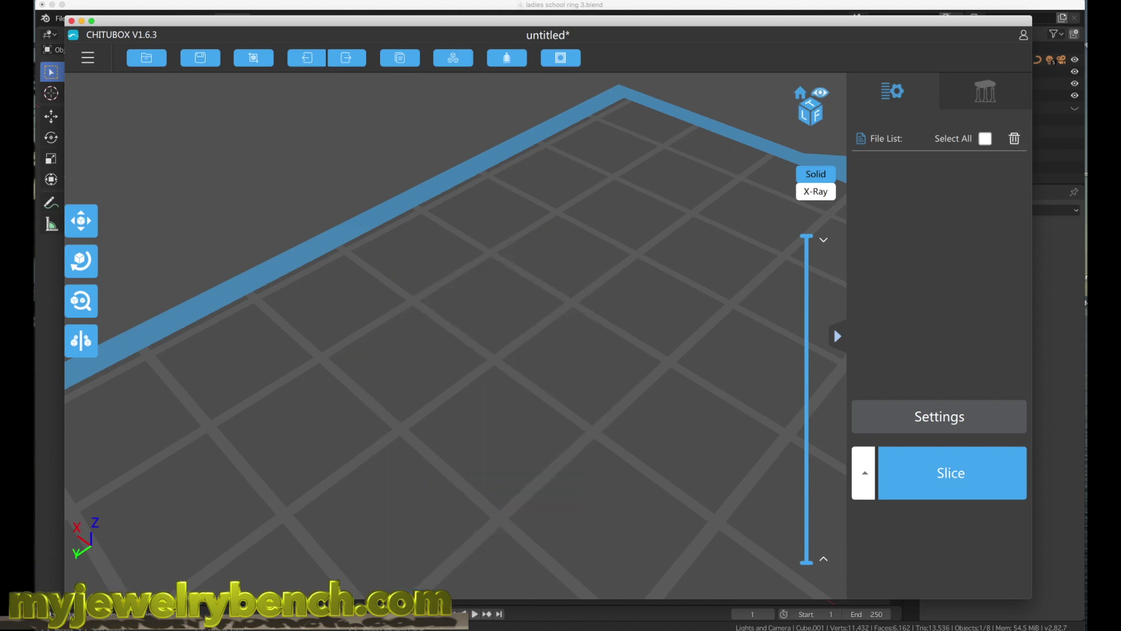
{"action": "left_click", "coordinate": [71, 21]}
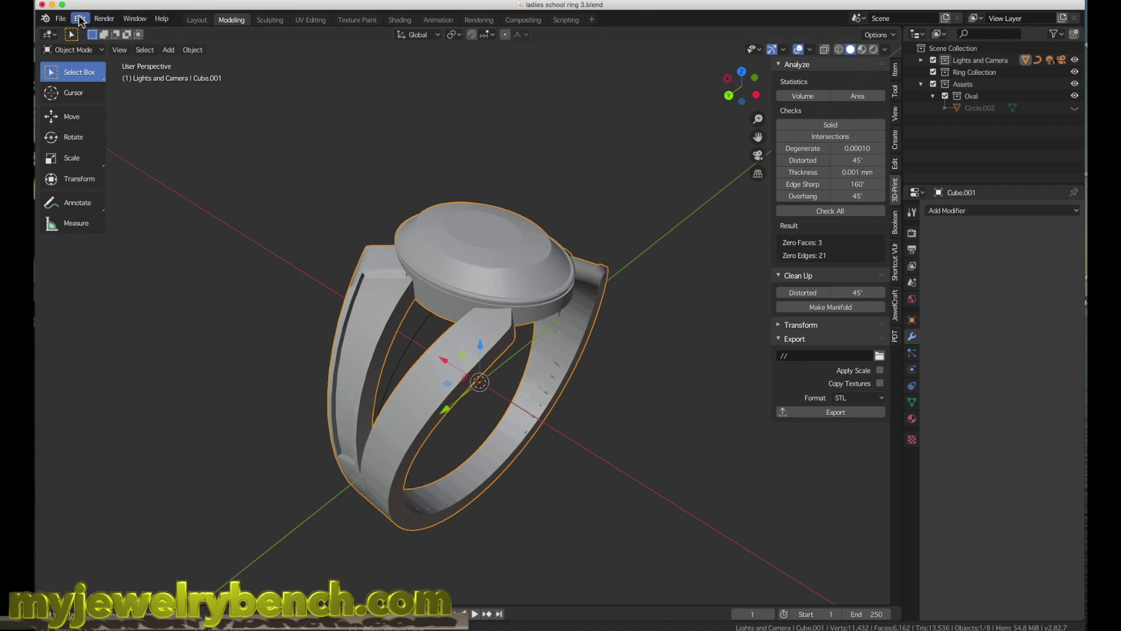
Export only the selected ring as ladies school ring 3.stl into Desktop/various models
{"action": "left_click", "coordinate": [60, 18]}
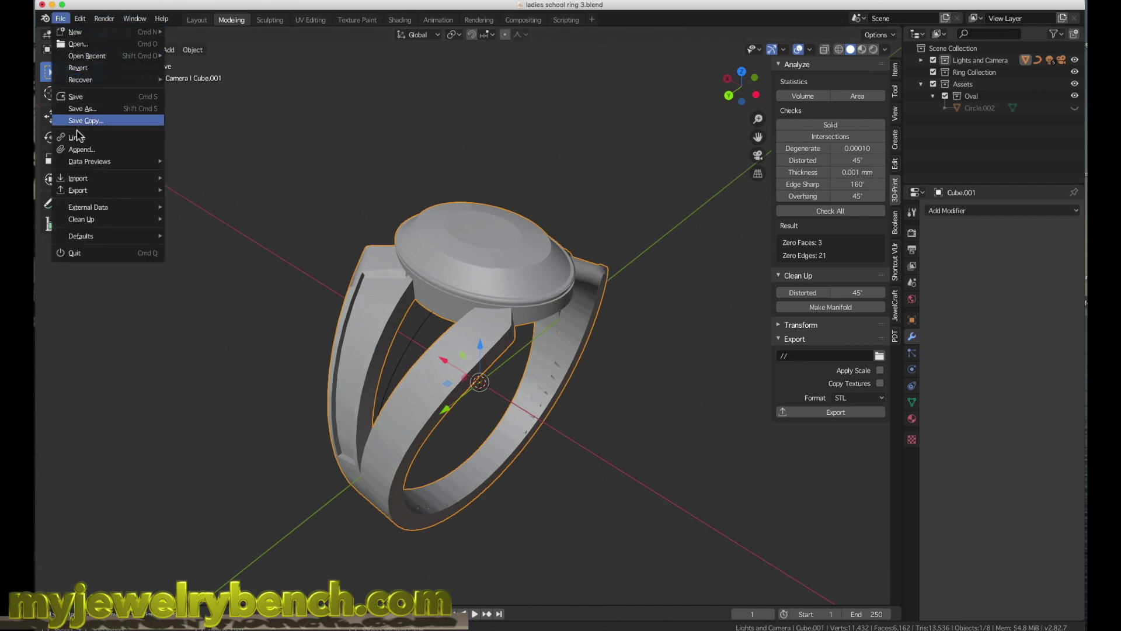
{"action": "mouse_move", "coordinate": [104, 192]}
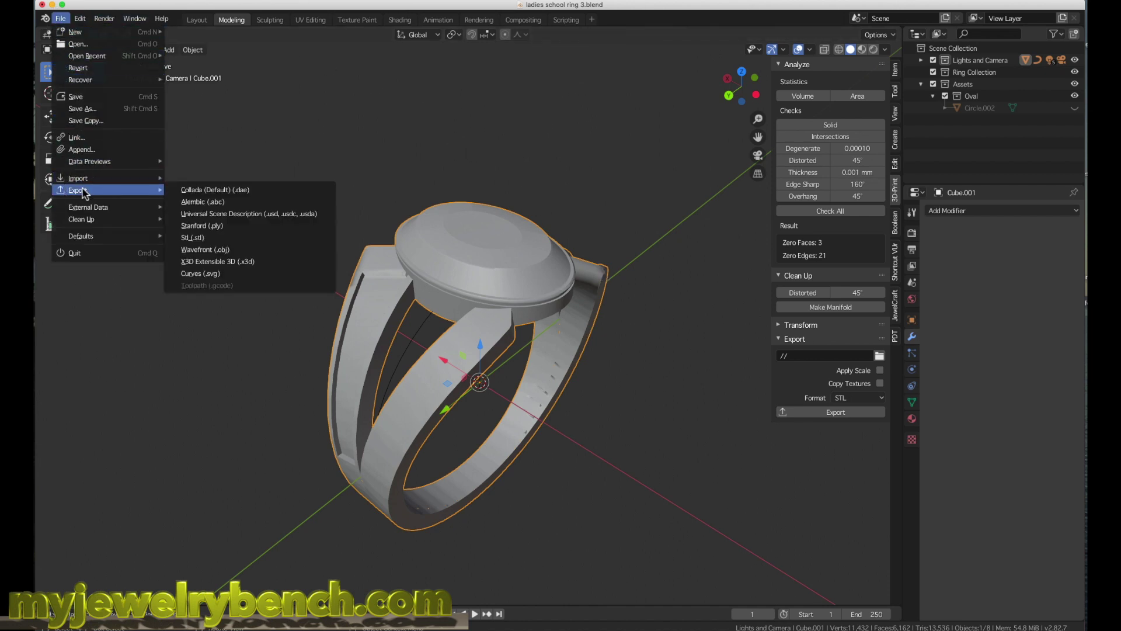
{"action": "left_click", "coordinate": [219, 240]}
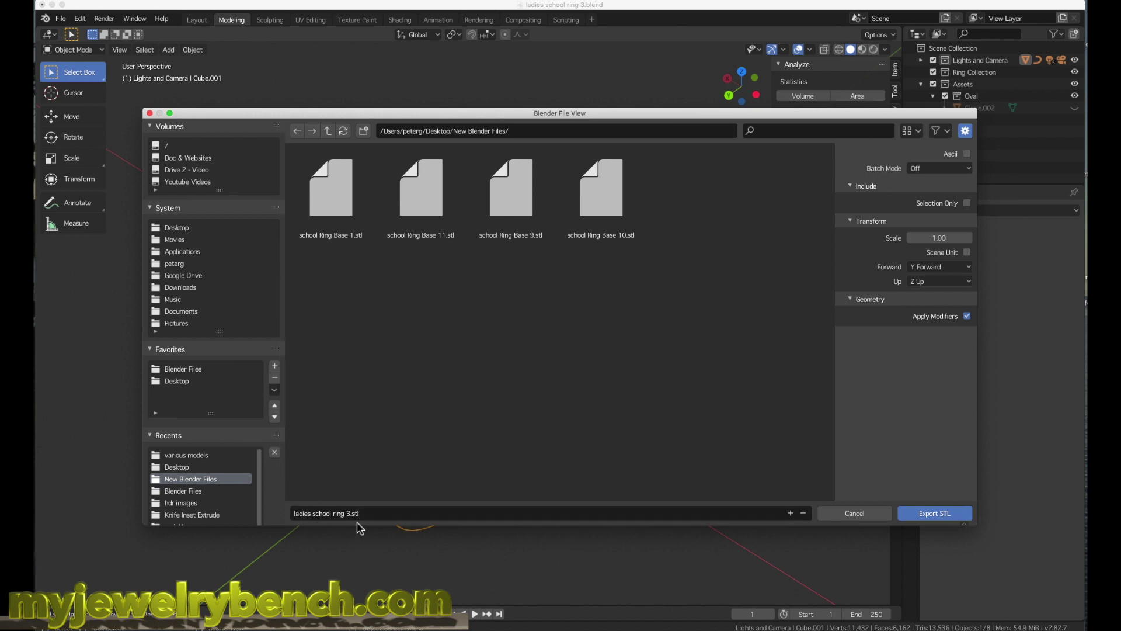
{"action": "left_click", "coordinate": [967, 203]}
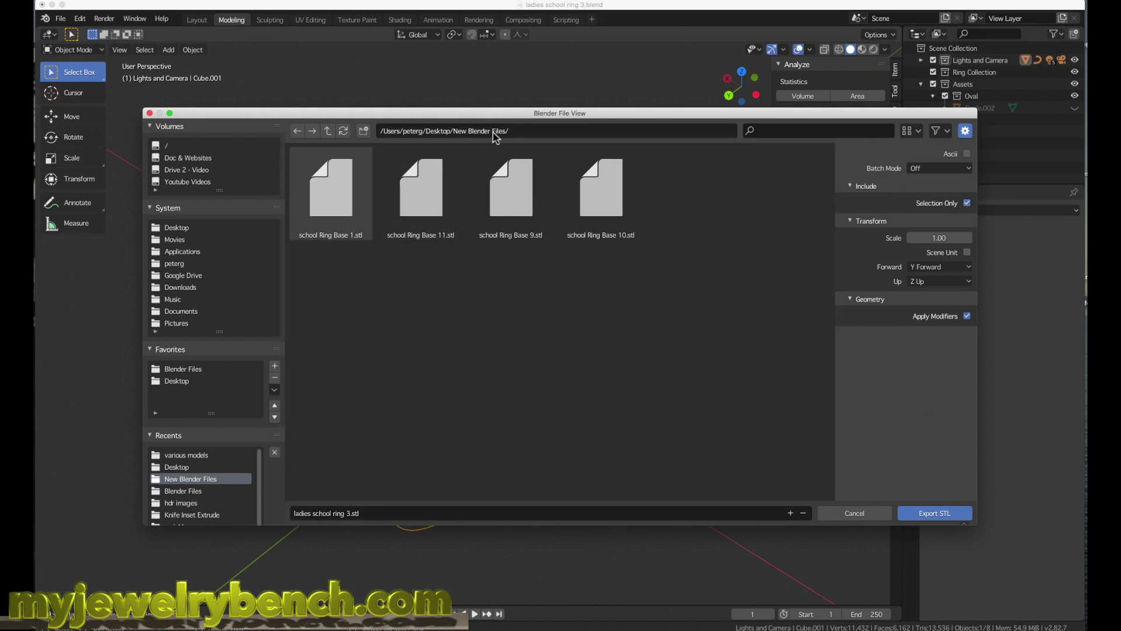
{"action": "left_click", "coordinate": [156, 230]}
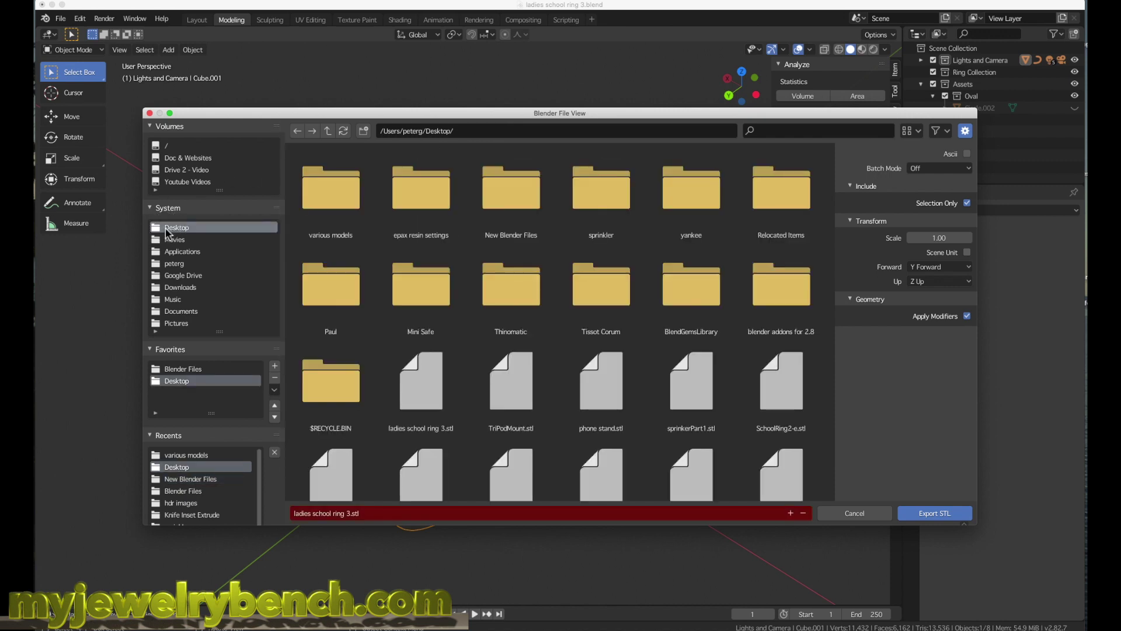
{"action": "left_click", "coordinate": [341, 183]}
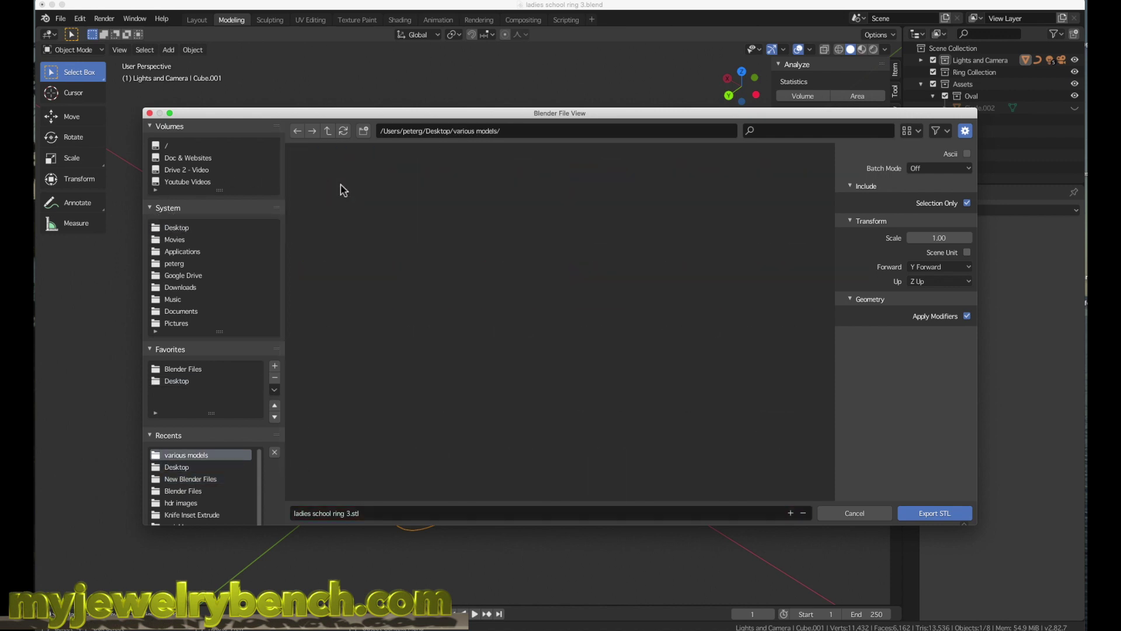
{"action": "left_click", "coordinate": [949, 514]}
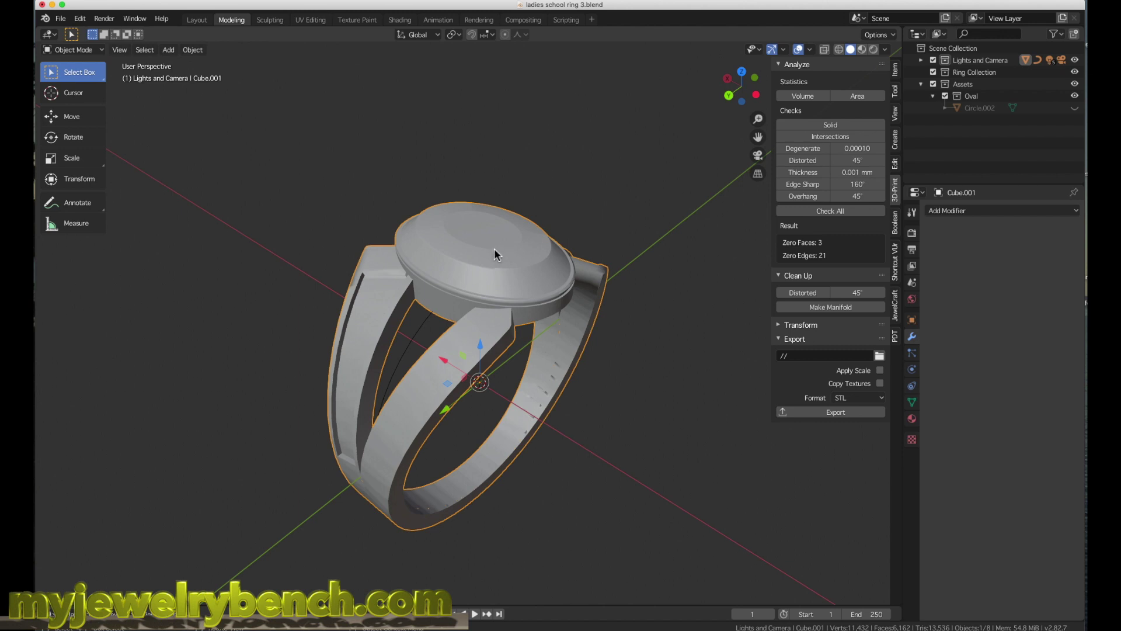
Zoom in on the ring in Blender's viewport
{"action": "scroll", "coordinate": [529, 301], "scroll_direction": "up", "scroll_amount": 1}
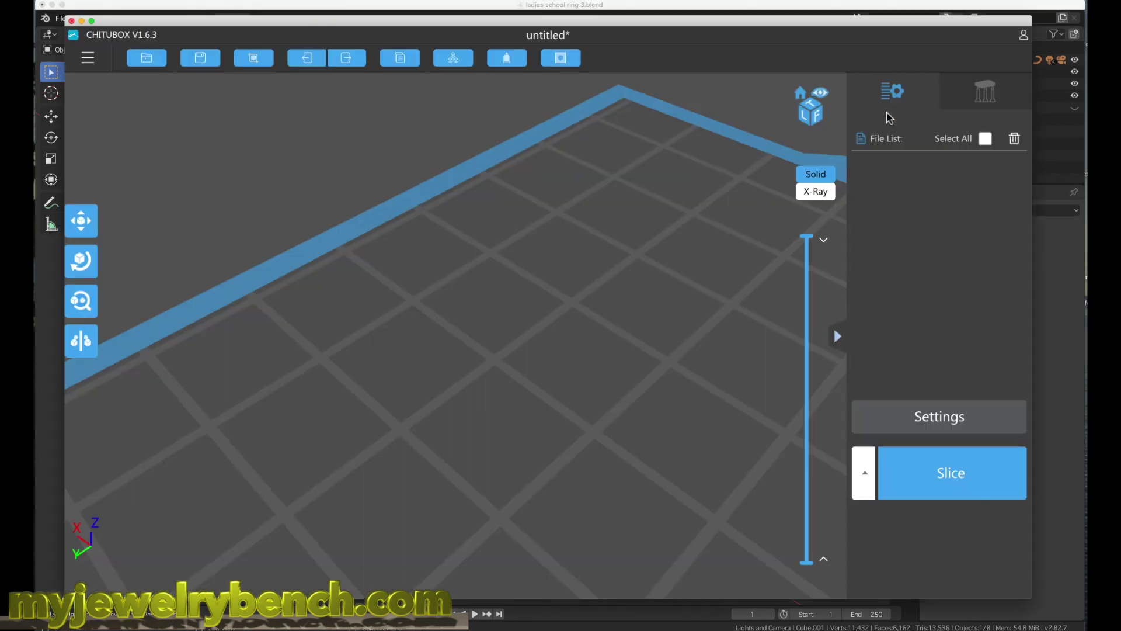
Open ladies school ring 3.stl and ladies school ring 3.obj together in ChiTuBox
{"action": "left_click", "coordinate": [76, 57]}
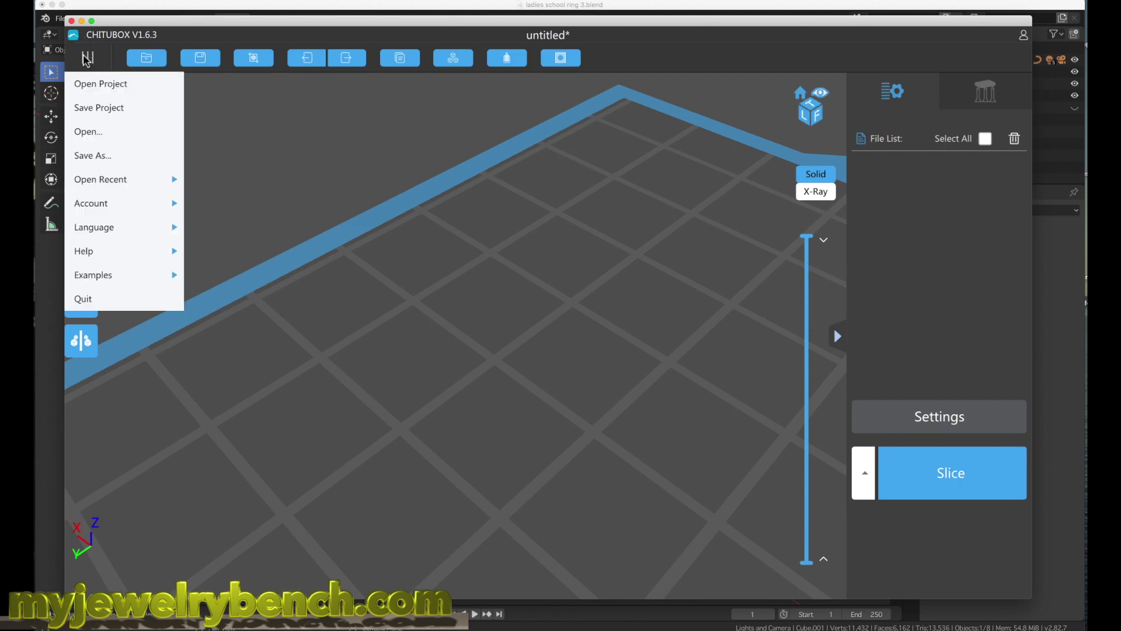
{"action": "left_click", "coordinate": [89, 132]}
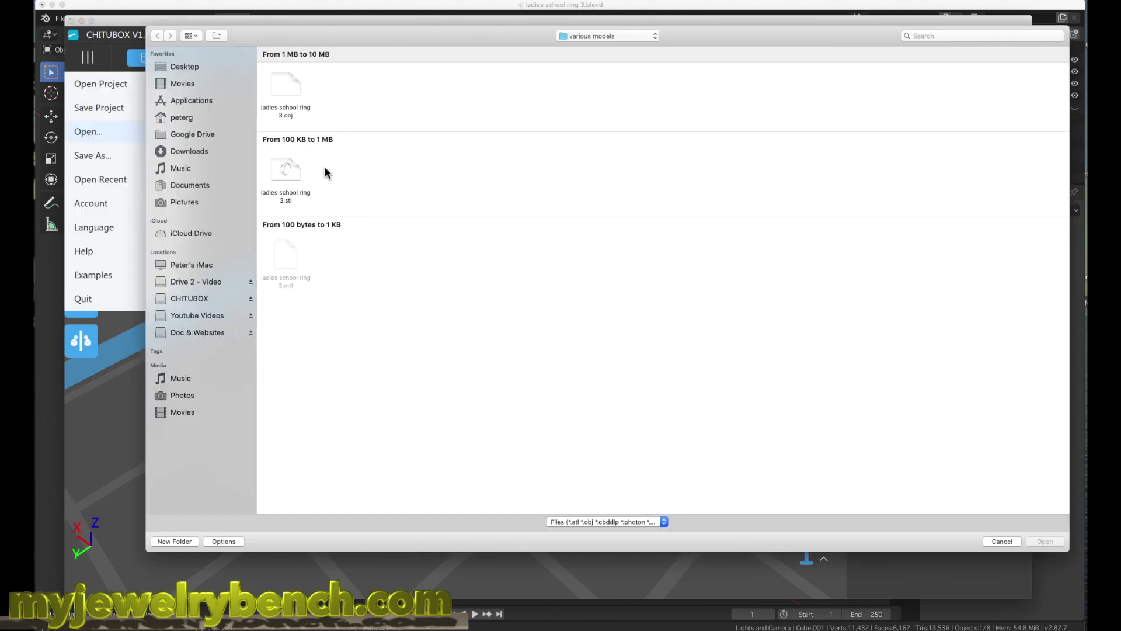
{"action": "left_click", "coordinate": [290, 90]}
{"action": "left_click", "coordinate": [287, 175]}
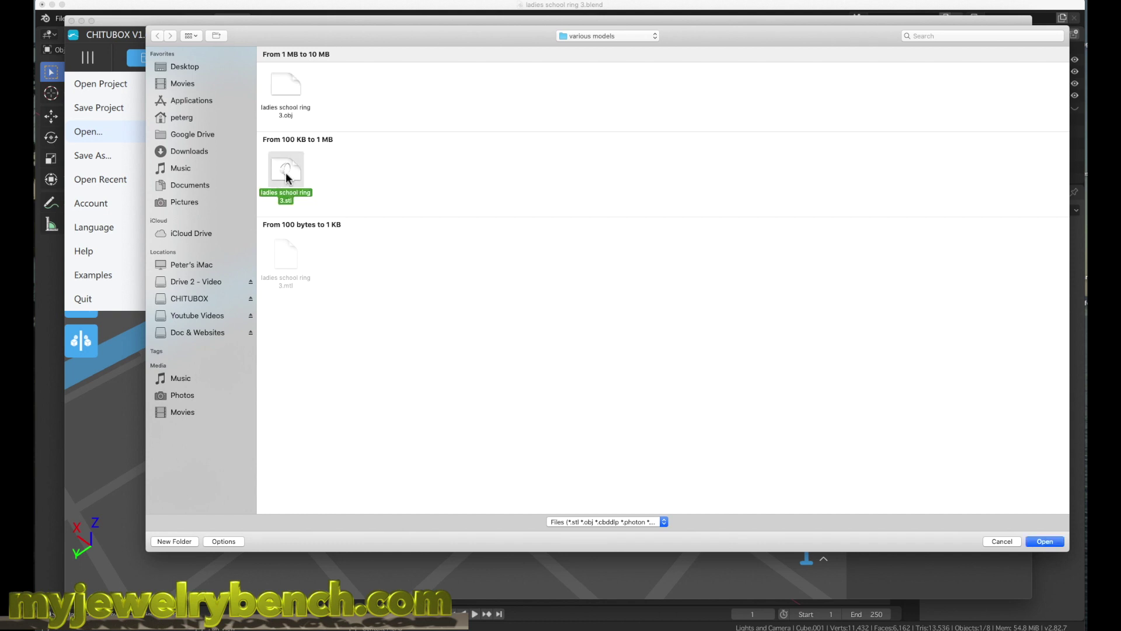
{"action": "left_click", "coordinate": [288, 96], "text": "shift"}
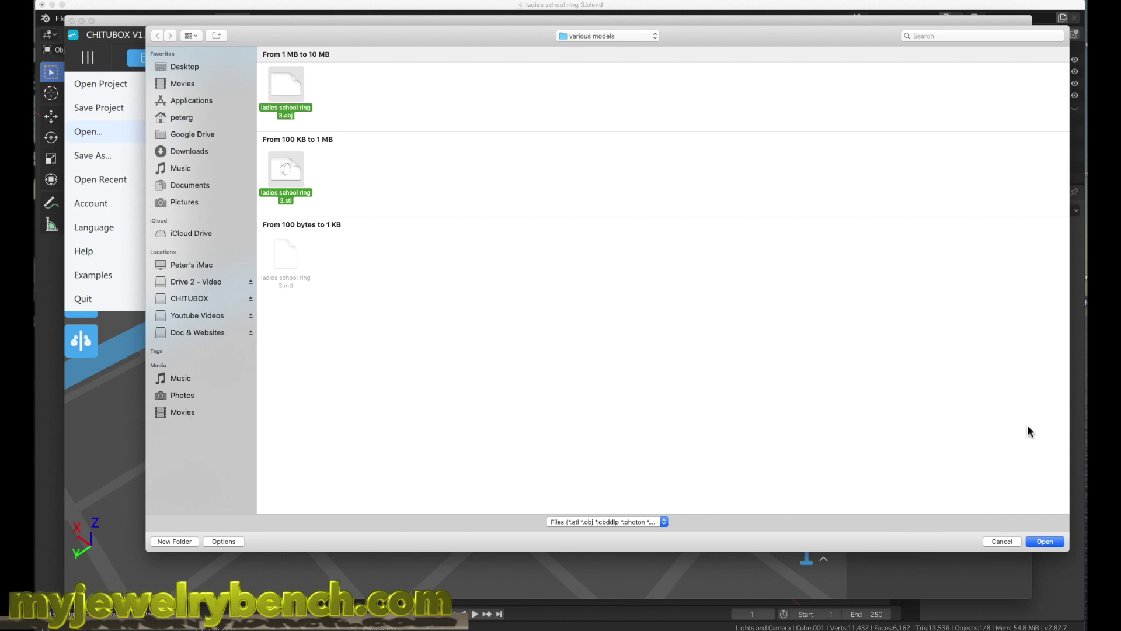
{"action": "left_click", "coordinate": [1058, 541]}
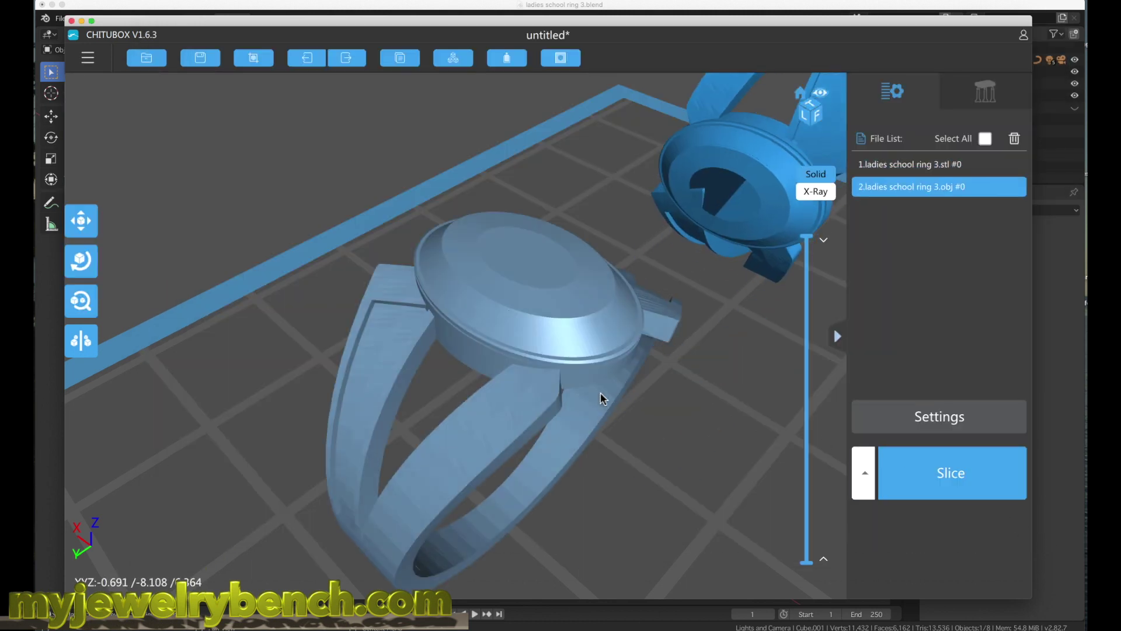
Rotate the OBJ ring +90° about X so it stands upright
{"action": "scroll", "coordinate": [418, 367], "scroll_direction": "down", "scroll_amount": 3}
{"action": "right_click_drag", "start_coordinate": [534, 369], "coordinate": [517, 314]}
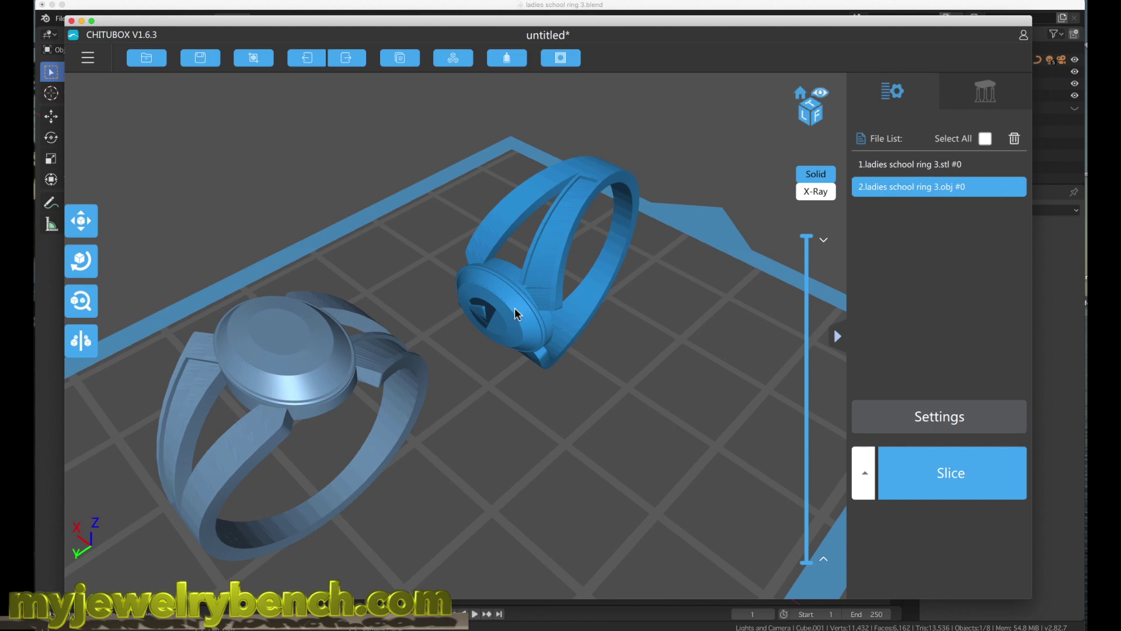
{"action": "left_click", "coordinate": [82, 261]}
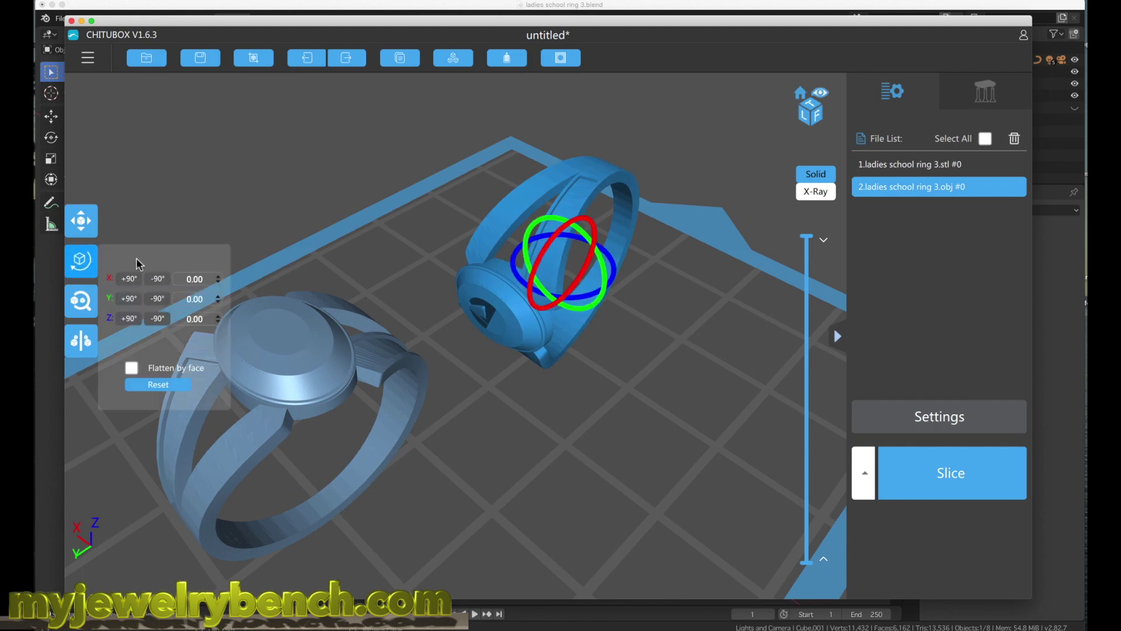
{"action": "left_click", "coordinate": [129, 279]}
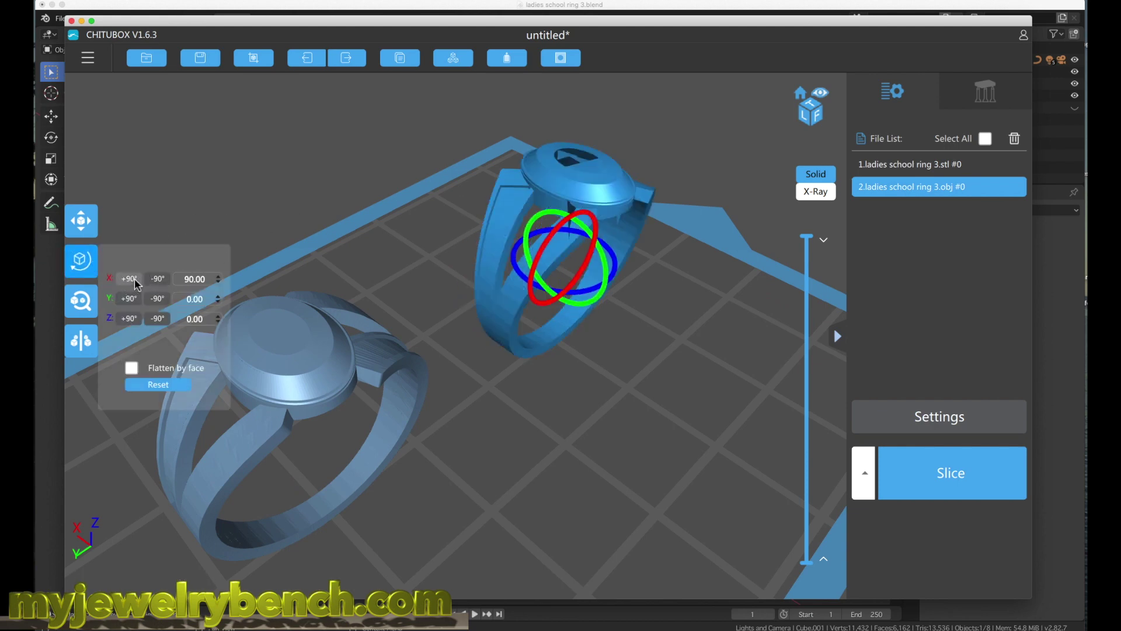
{"action": "left_click", "coordinate": [396, 315]}
Orbit around both rings and select the STL and OBJ rings in turn to compare them
{"action": "scroll", "coordinate": [596, 362], "scroll_direction": "down", "scroll_amount": 4}
{"action": "right_click_drag", "start_coordinate": [586, 362], "coordinate": [490, 320]}
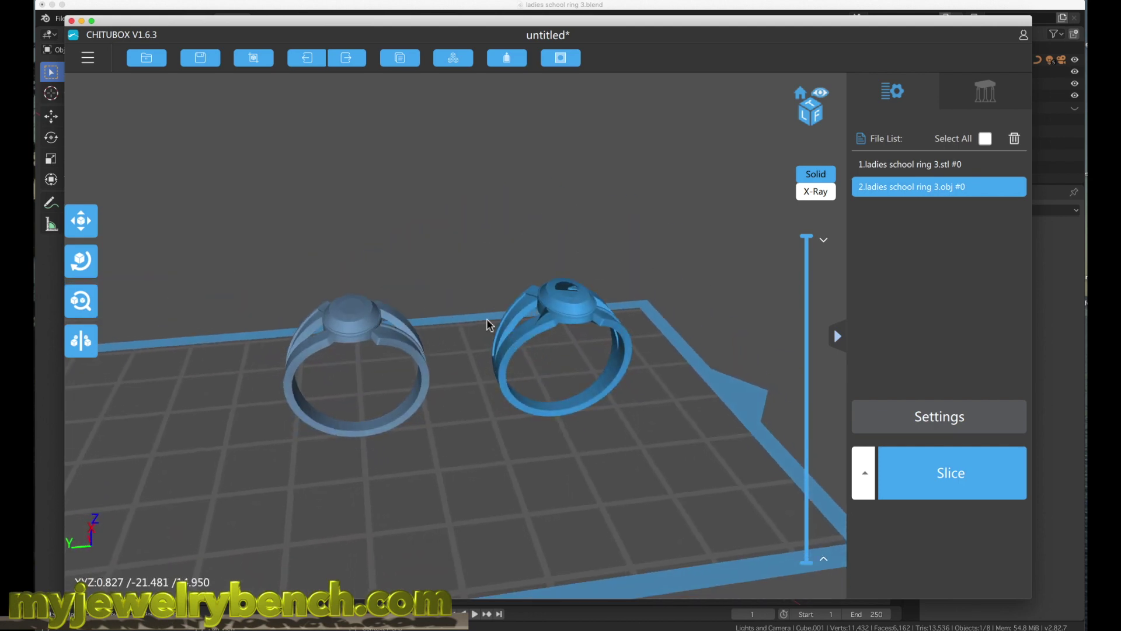
{"action": "scroll", "coordinate": [397, 324], "scroll_direction": "up", "scroll_amount": 2}
{"action": "left_click", "coordinate": [304, 324]}
{"action": "scroll", "coordinate": [325, 345], "scroll_direction": "up", "scroll_amount": 3}
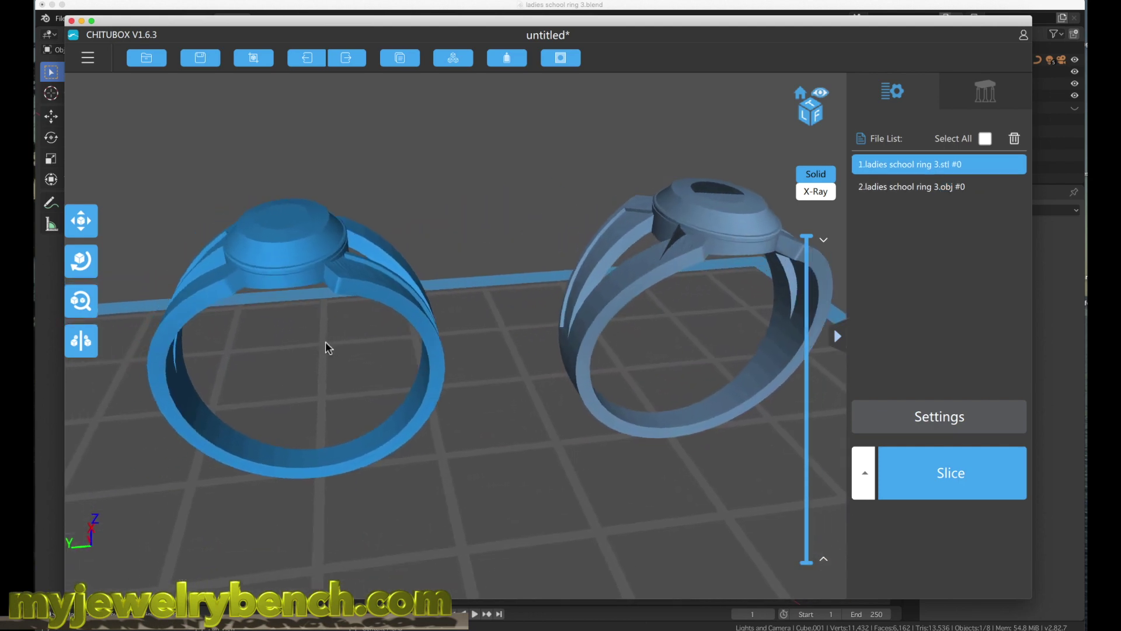
{"action": "right_click_drag", "start_coordinate": [361, 362], "coordinate": [562, 329]}
{"action": "right_click_drag", "start_coordinate": [370, 325], "coordinate": [358, 353]}
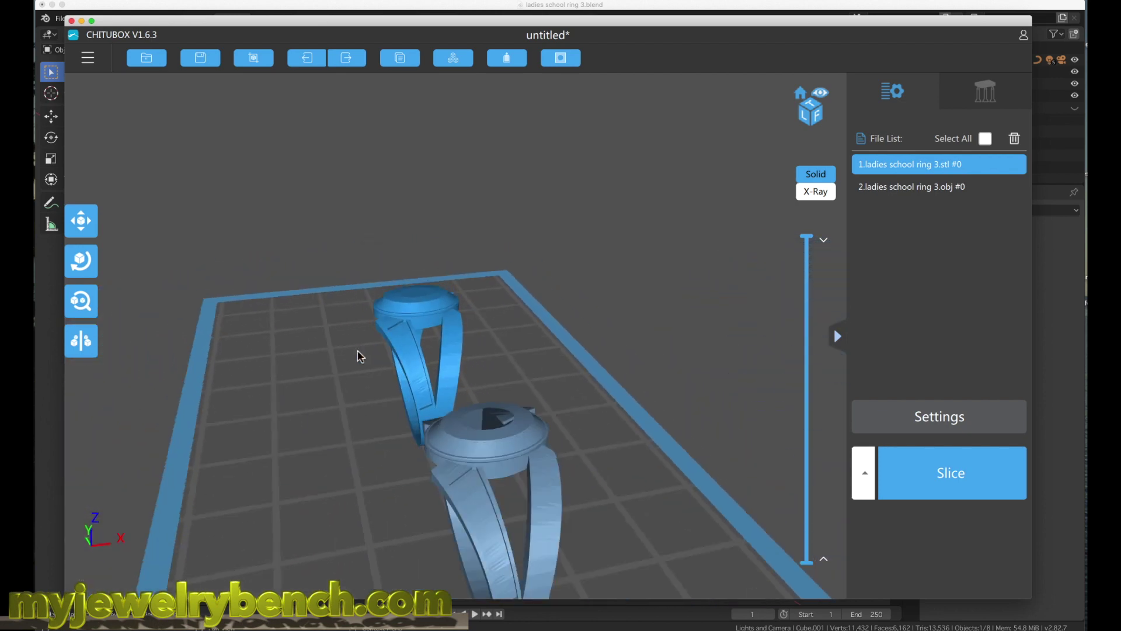
{"action": "right_click_drag", "start_coordinate": [520, 493], "coordinate": [517, 400]}
{"action": "left_click", "coordinate": [457, 396]}
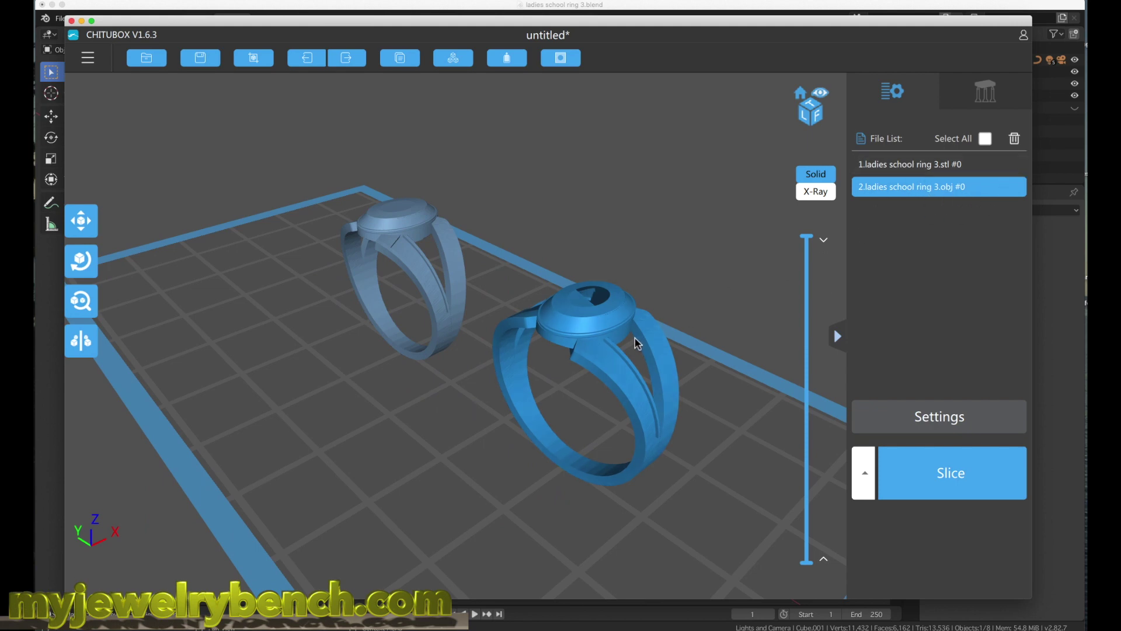
{"action": "scroll", "coordinate": [600, 316], "scroll_direction": "up", "scroll_amount": 3}
{"action": "scroll", "coordinate": [735, 292], "scroll_direction": "up", "scroll_amount": 4}
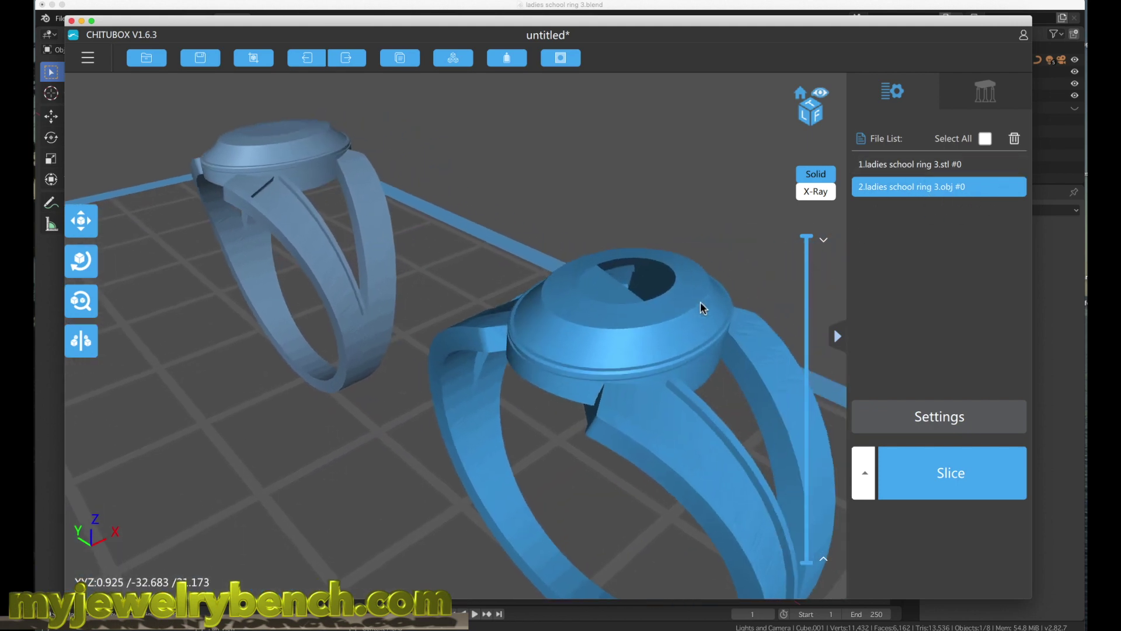
{"action": "scroll", "coordinate": [695, 298], "scroll_direction": "up", "scroll_amount": 8}
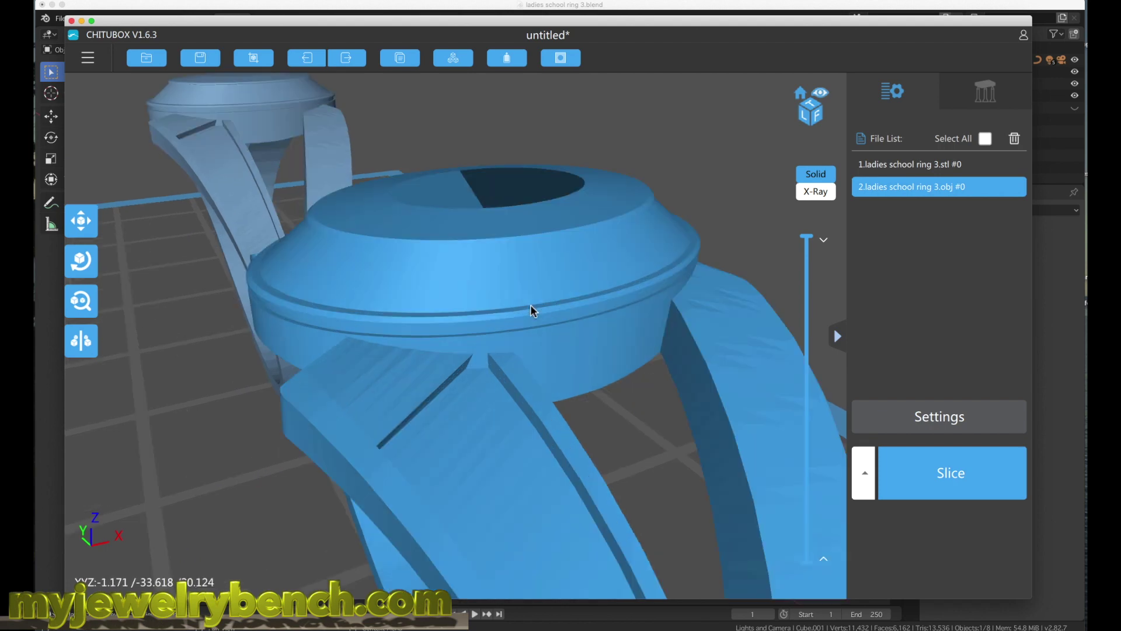
{"action": "scroll", "coordinate": [476, 324], "scroll_direction": "down", "scroll_amount": 4}
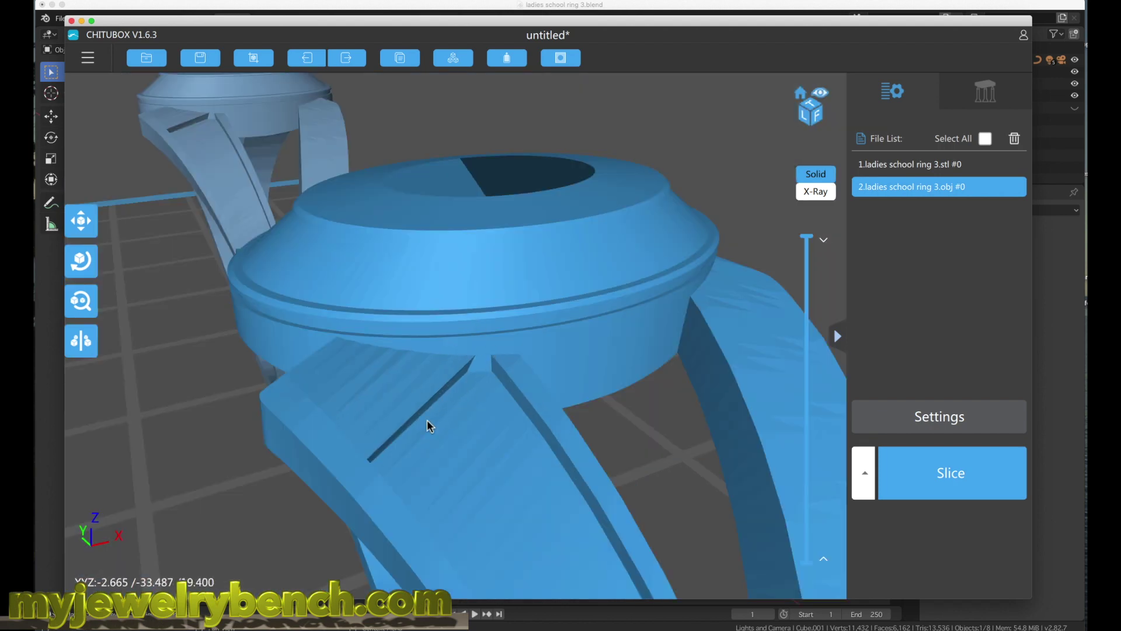
{"action": "scroll", "coordinate": [567, 269], "scroll_direction": "down", "scroll_amount": 2}
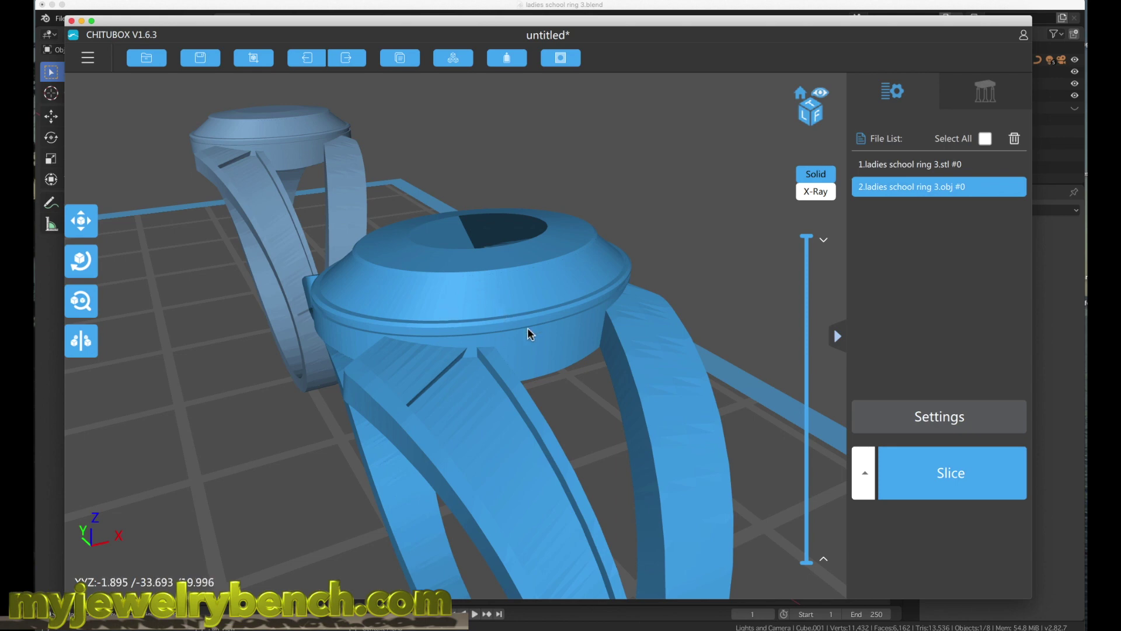
{"action": "left_click_drag", "start_coordinate": [453, 295], "coordinate": [283, 275]}
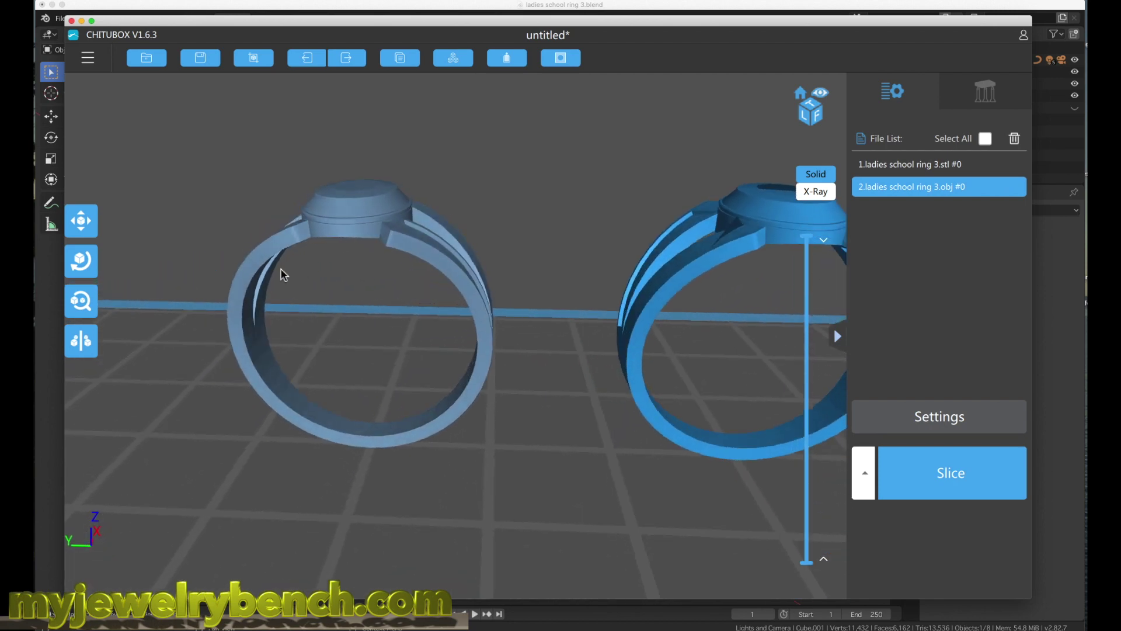
{"action": "scroll", "coordinate": [671, 313], "scroll_direction": "down", "scroll_amount": 3}
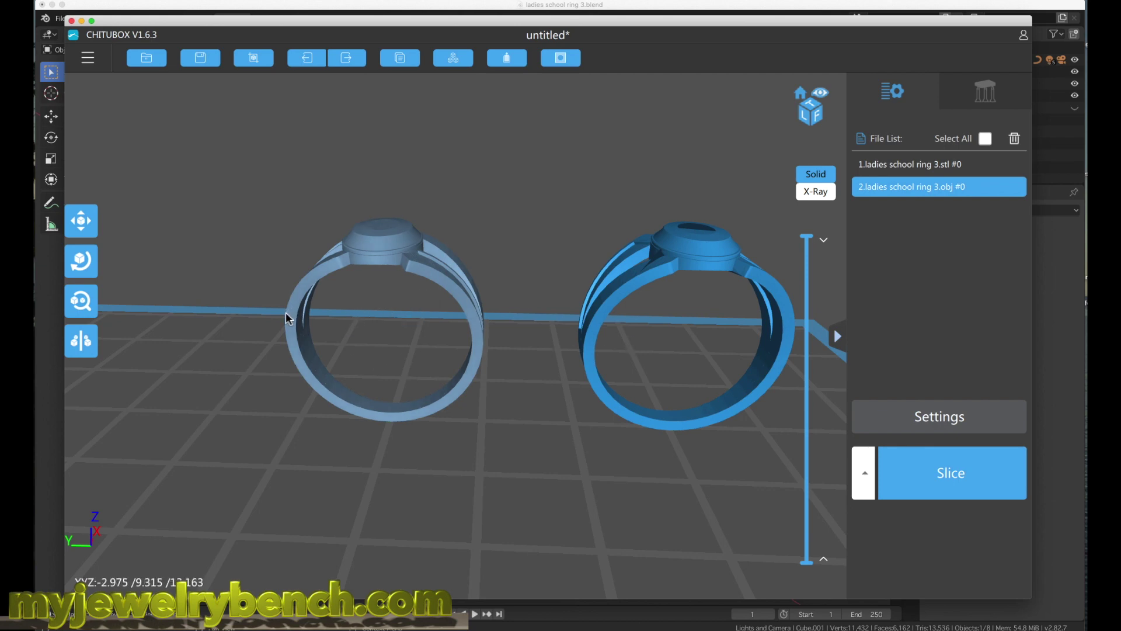
{"action": "scroll", "coordinate": [420, 310], "scroll_direction": "down", "scroll_amount": 1}
{"action": "scroll", "coordinate": [719, 263], "scroll_direction": "up", "scroll_amount": 1}
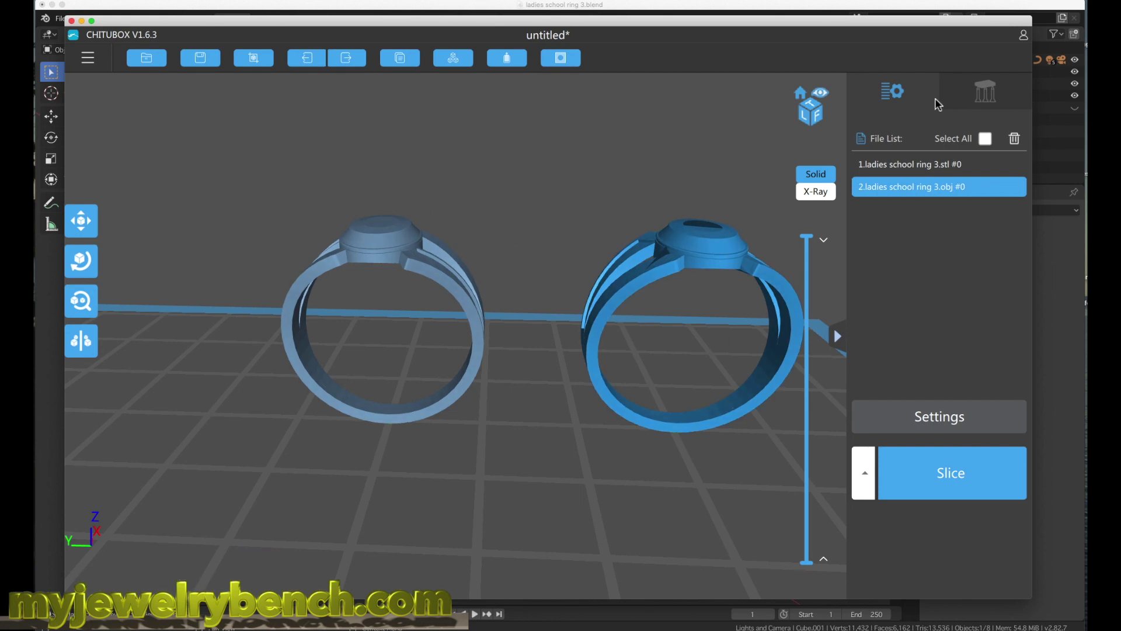
Delete the original ring and the oval curve in Blender
{"action": "left_click", "coordinate": [229, 12]}
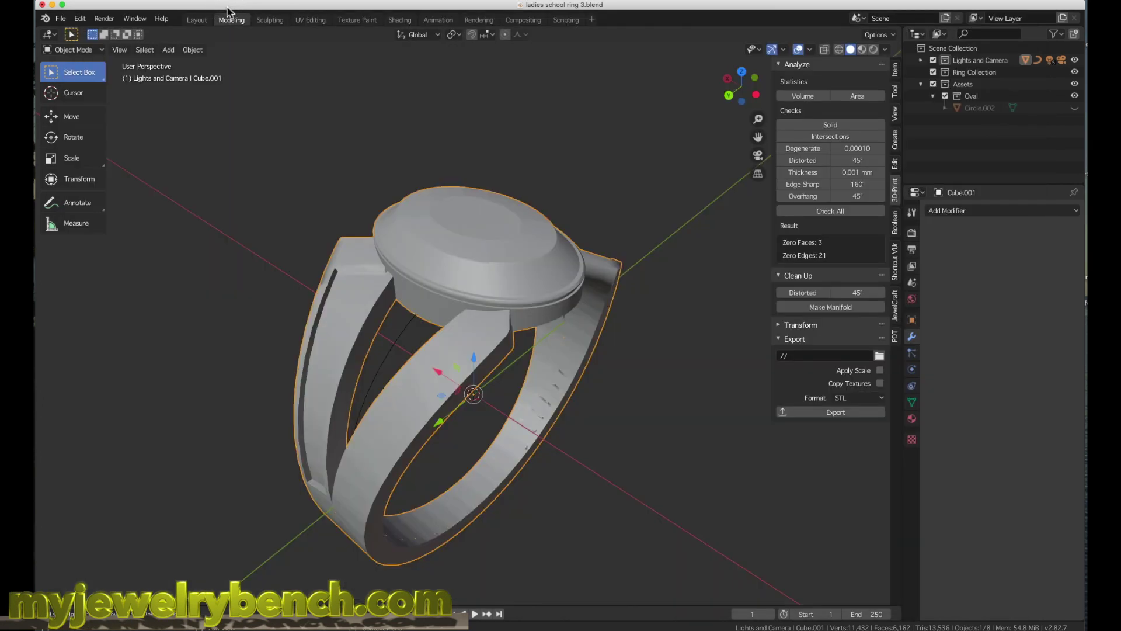
{"action": "key", "text": "x"}
{"action": "left_click", "coordinate": [442, 353]}
{"action": "left_click", "coordinate": [469, 267]}
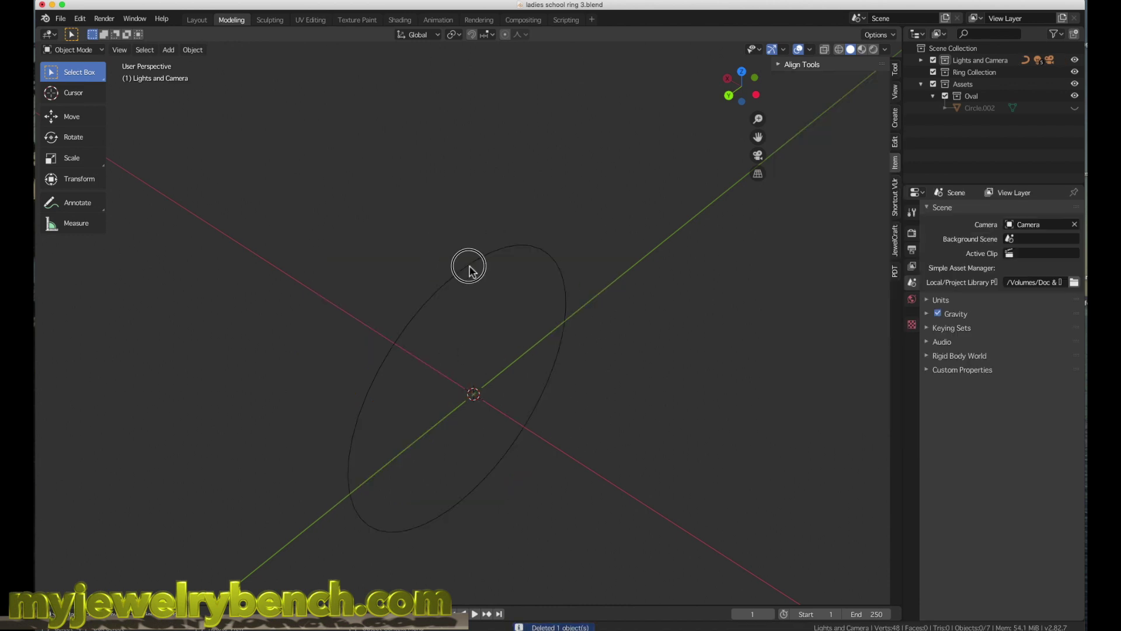
{"action": "key", "text": "x"}
{"action": "left_click", "coordinate": [458, 268]}
Import ladies school ring 3.stl from Desktop/various models
{"action": "left_click", "coordinate": [60, 18]}
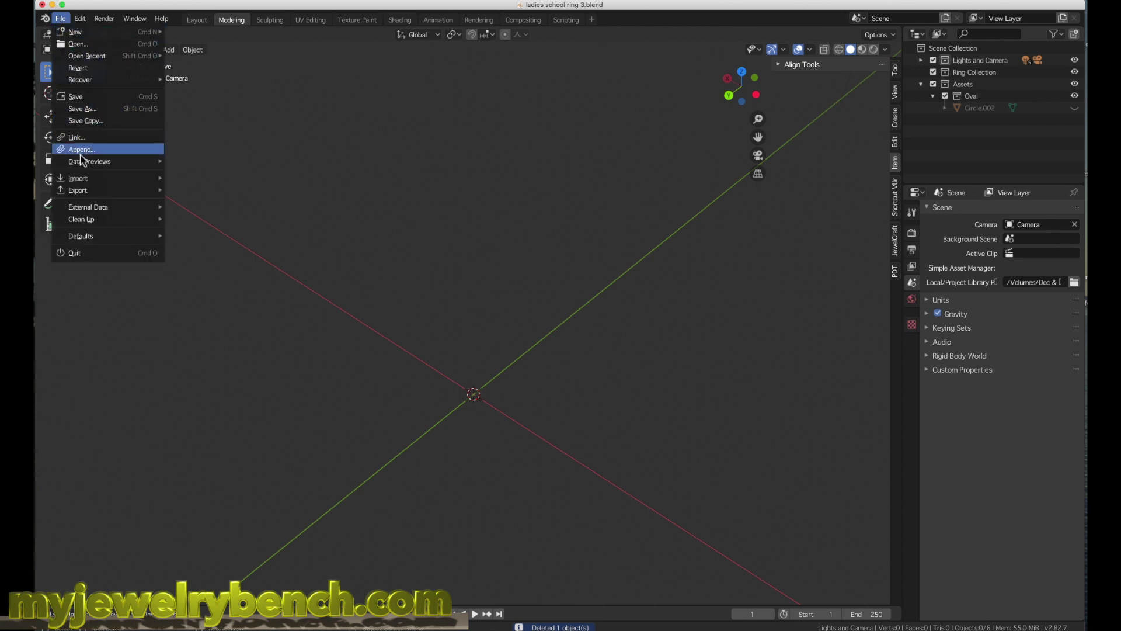
{"action": "mouse_move", "coordinate": [86, 180]}
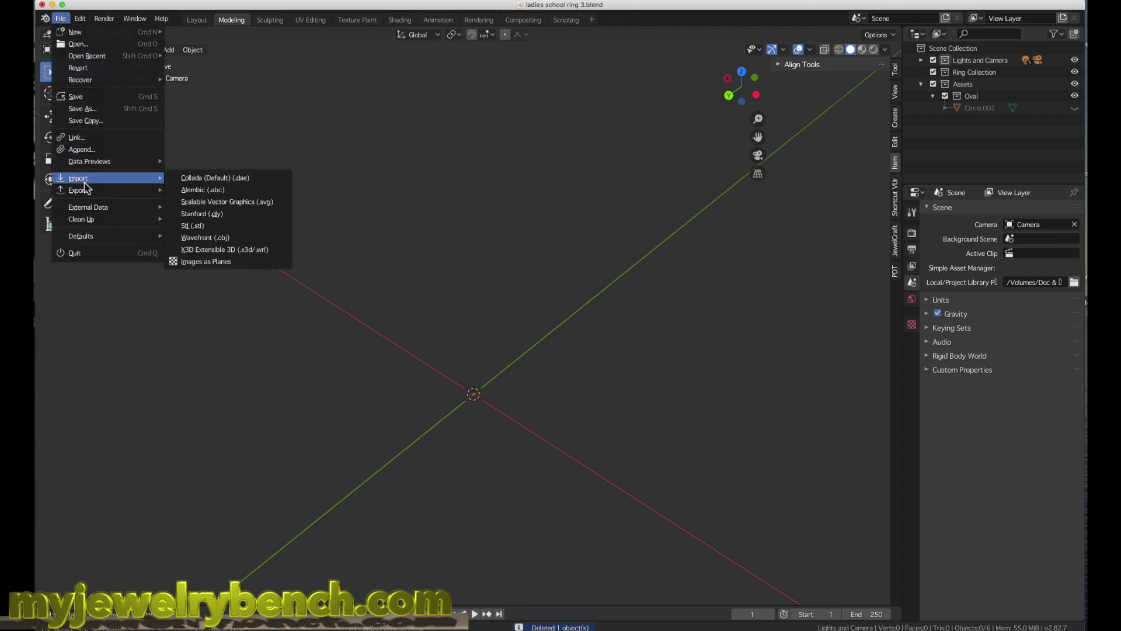
{"action": "left_click", "coordinate": [210, 225]}
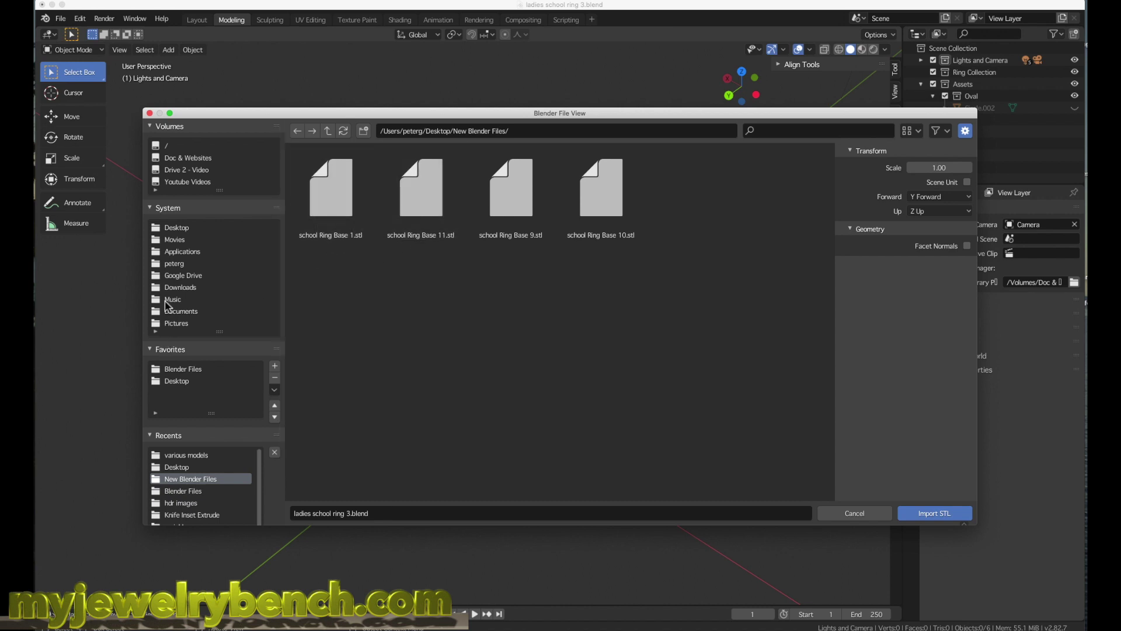
{"action": "left_click", "coordinate": [177, 227]}
{"action": "double_click", "coordinate": [298, 211]}
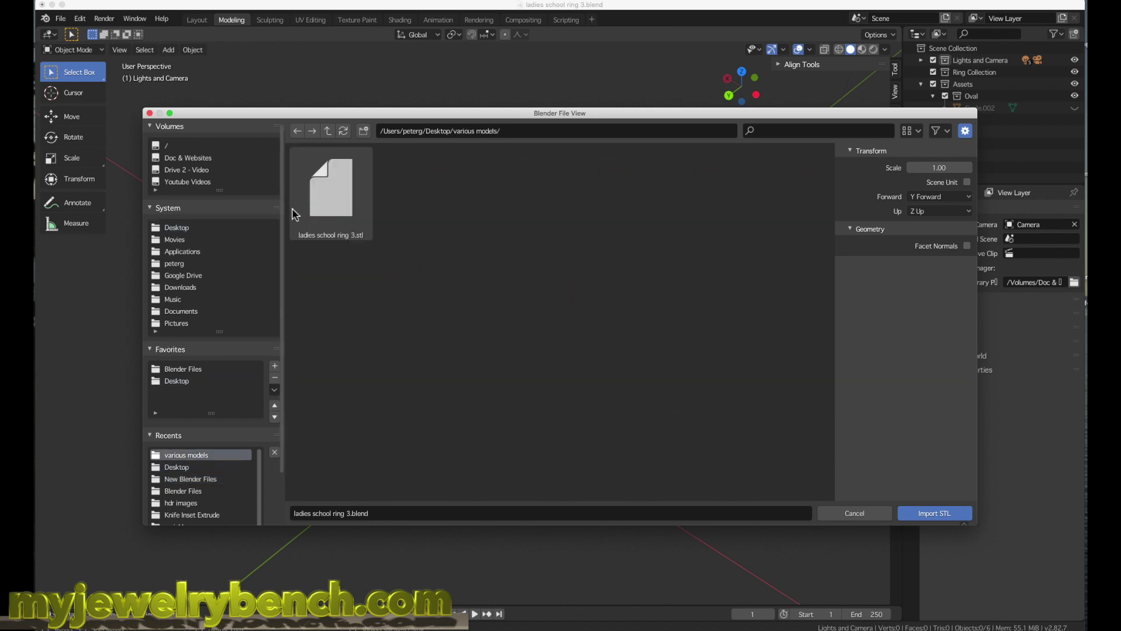
{"action": "left_click", "coordinate": [350, 190]}
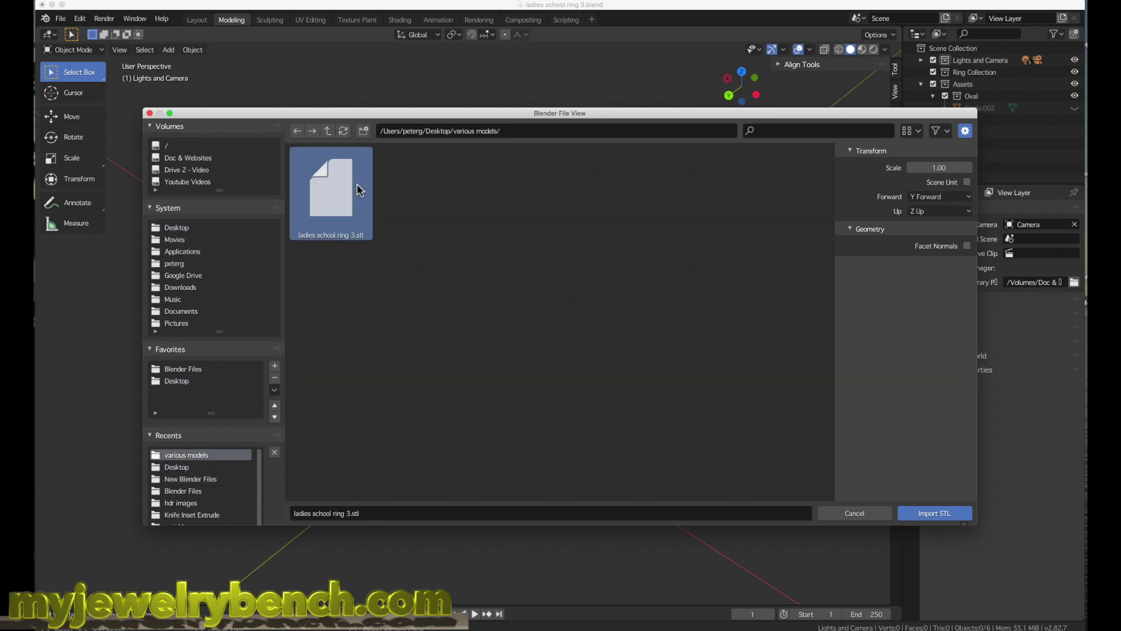
{"action": "left_click", "coordinate": [923, 515]}
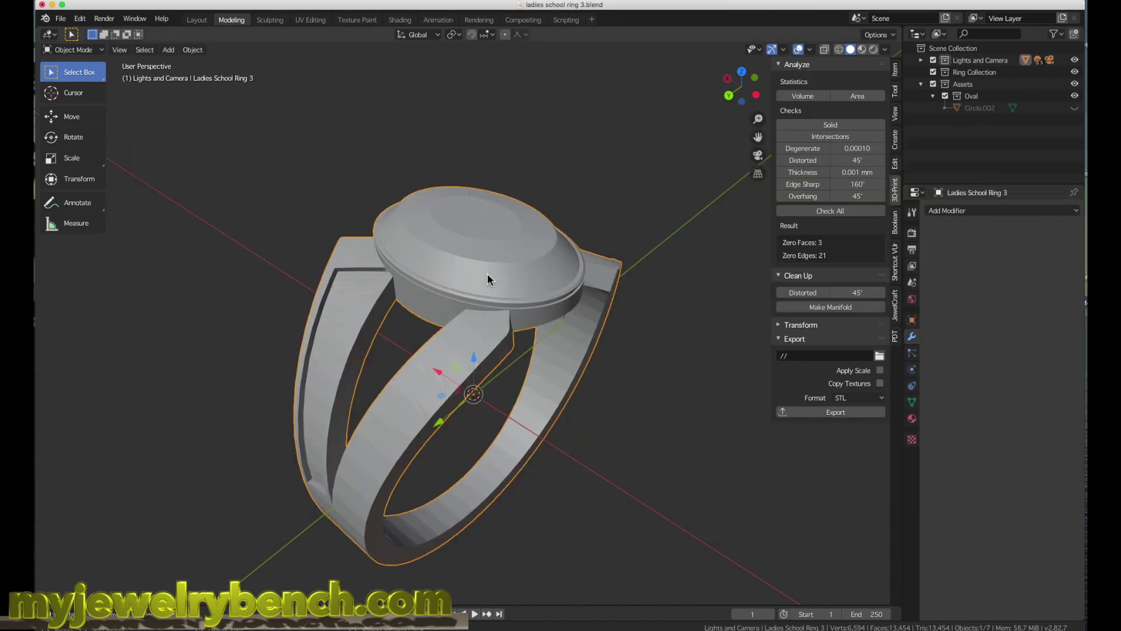
Check the imported ring, then export it as ladies school ring 3.obj, overwriting the old file
{"action": "right_click", "coordinate": [627, 355]}
{"action": "left_click", "coordinate": [659, 277]}
{"action": "middle_click_drag", "start_coordinate": [459, 183], "coordinate": [394, 215]}
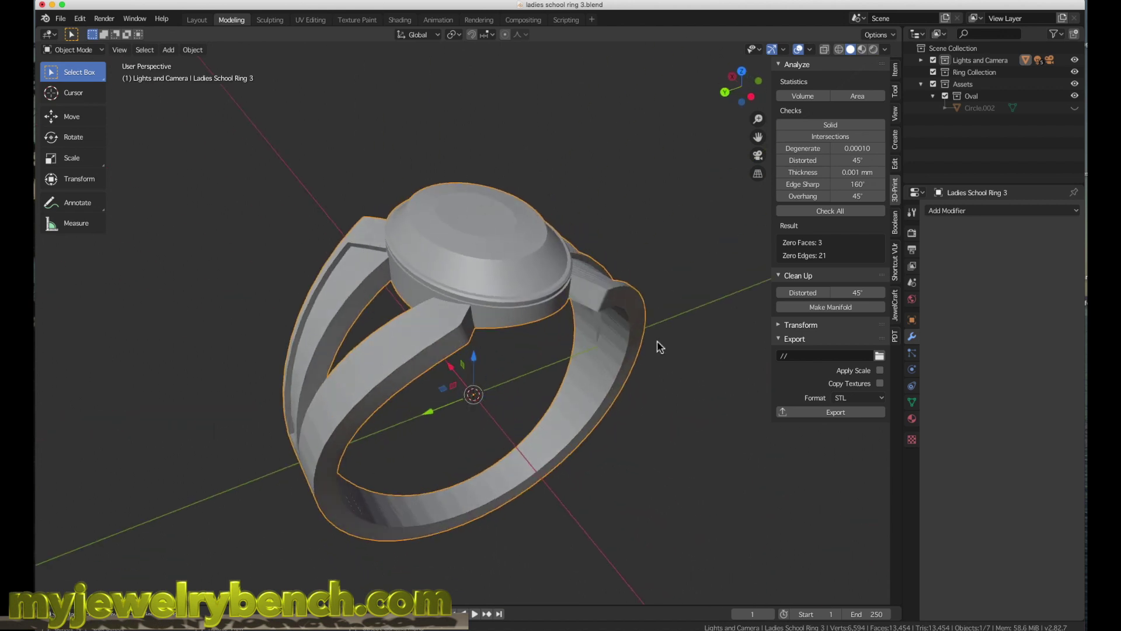
{"action": "left_click", "coordinate": [60, 18]}
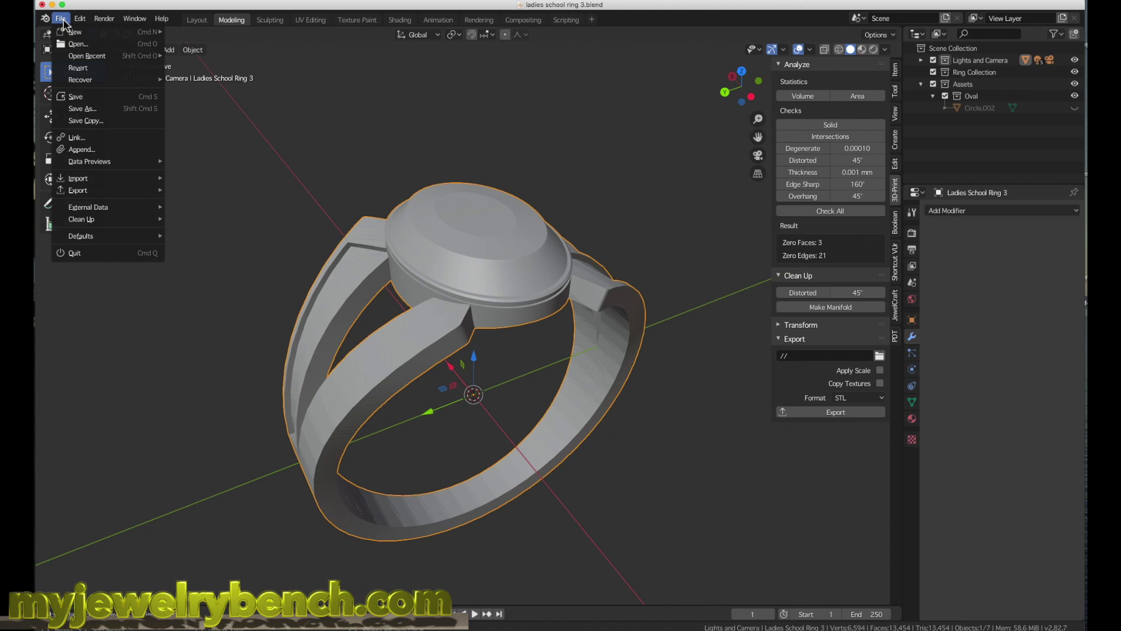
{"action": "mouse_move", "coordinate": [82, 190]}
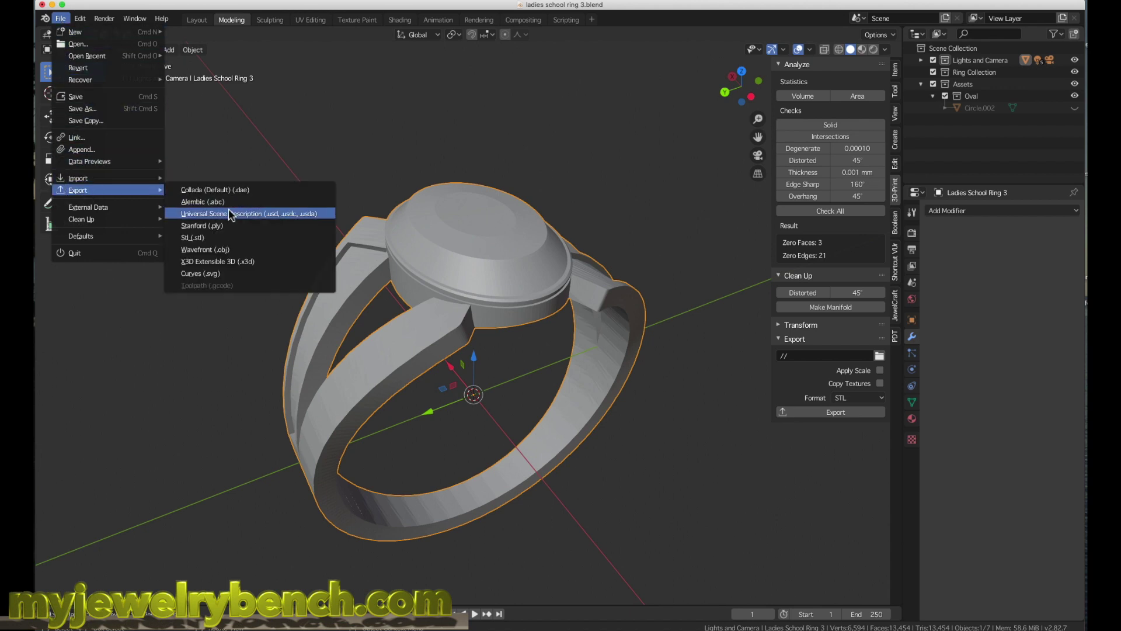
{"action": "left_click", "coordinate": [230, 255]}
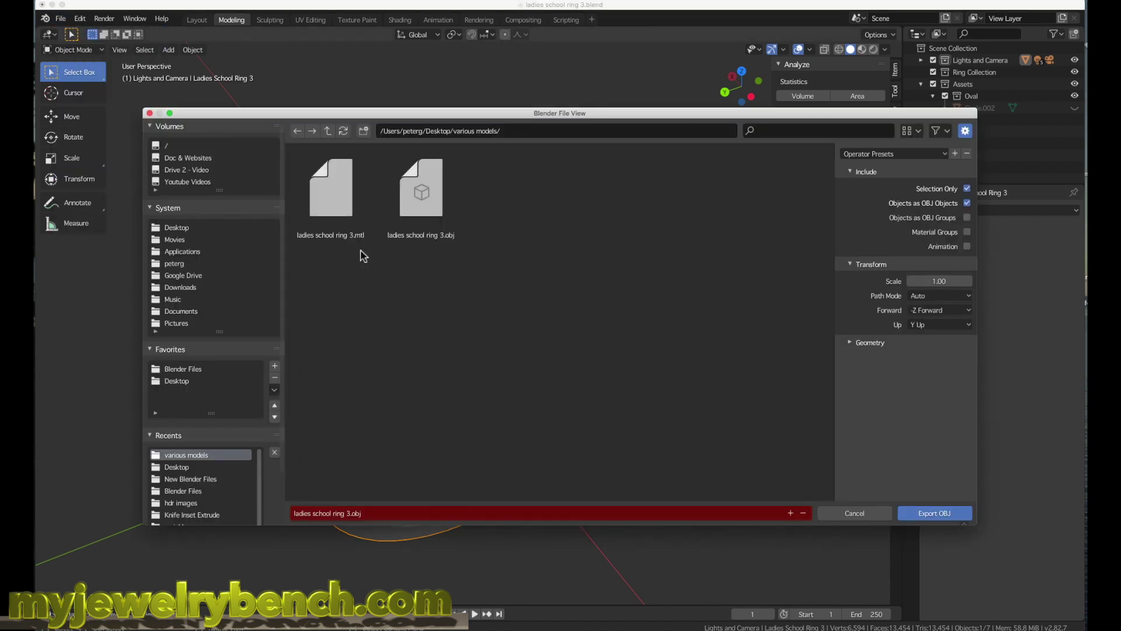
{"action": "left_click", "coordinate": [405, 209]}
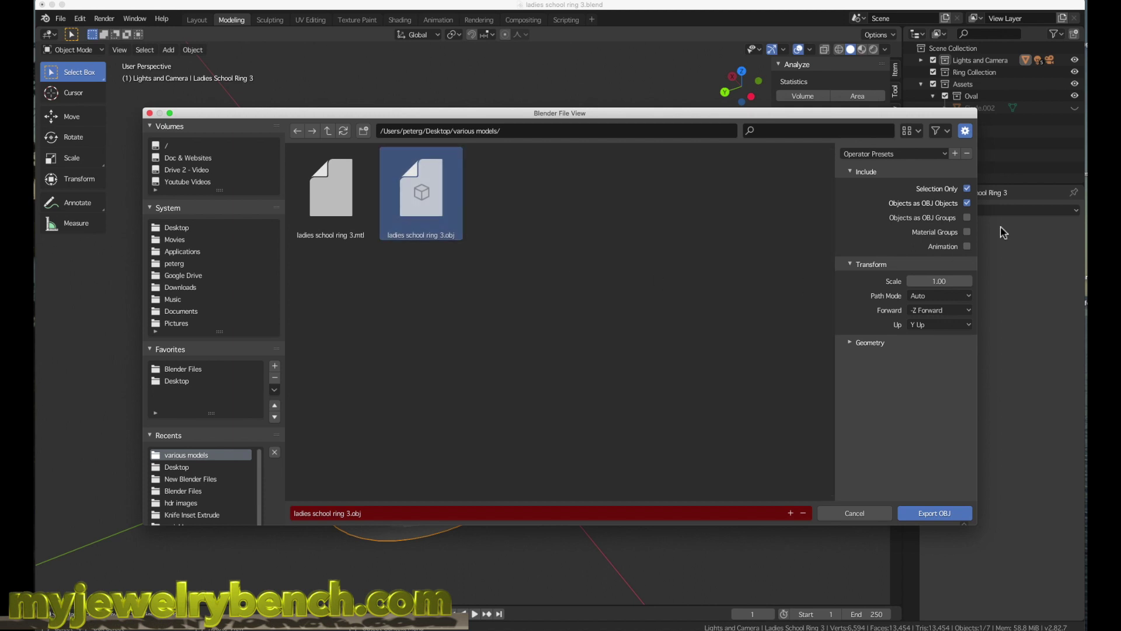
{"action": "left_click", "coordinate": [929, 514]}
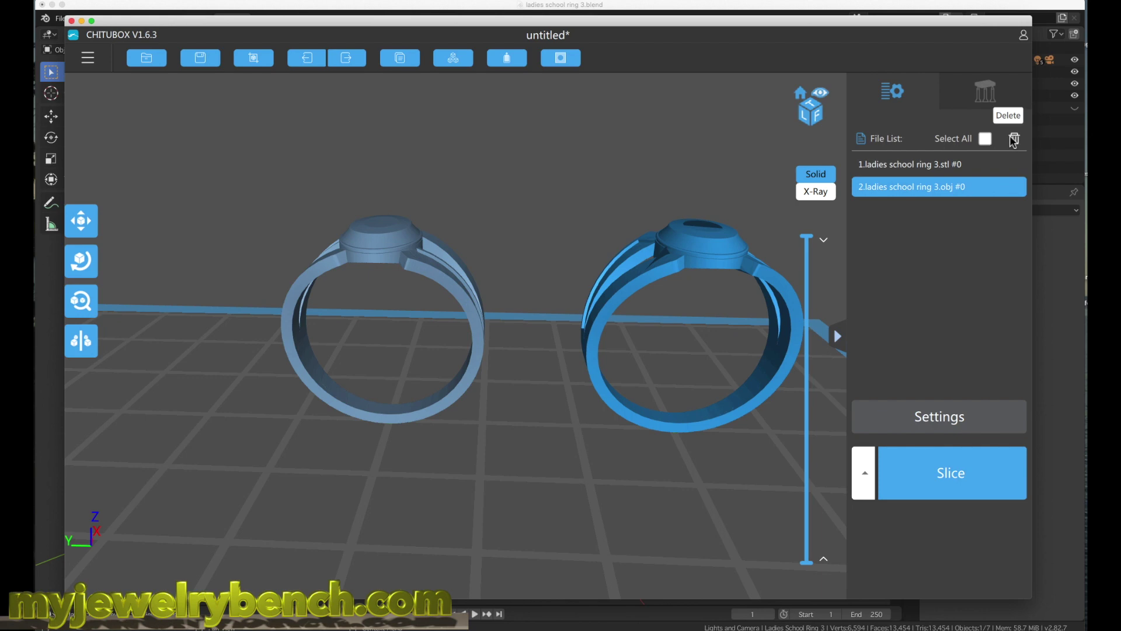
Delete the old OBJ ring and load the newly exported ladies school ring 3.obj
{"action": "left_click", "coordinate": [1014, 139]}
{"action": "left_click", "coordinate": [87, 60]}
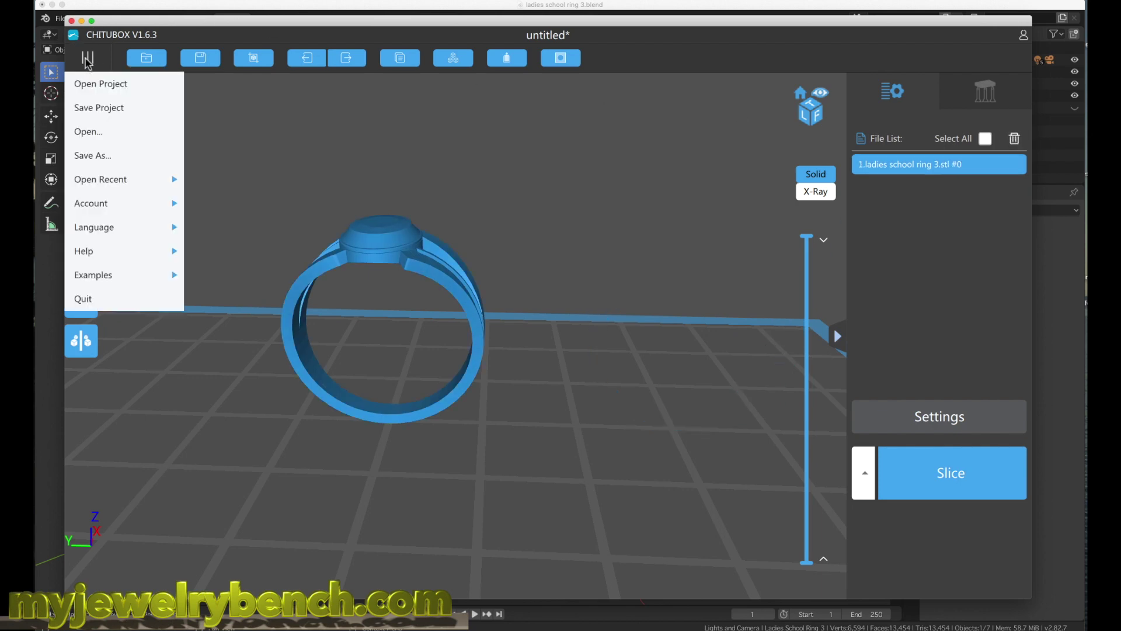
{"action": "left_click", "coordinate": [89, 134]}
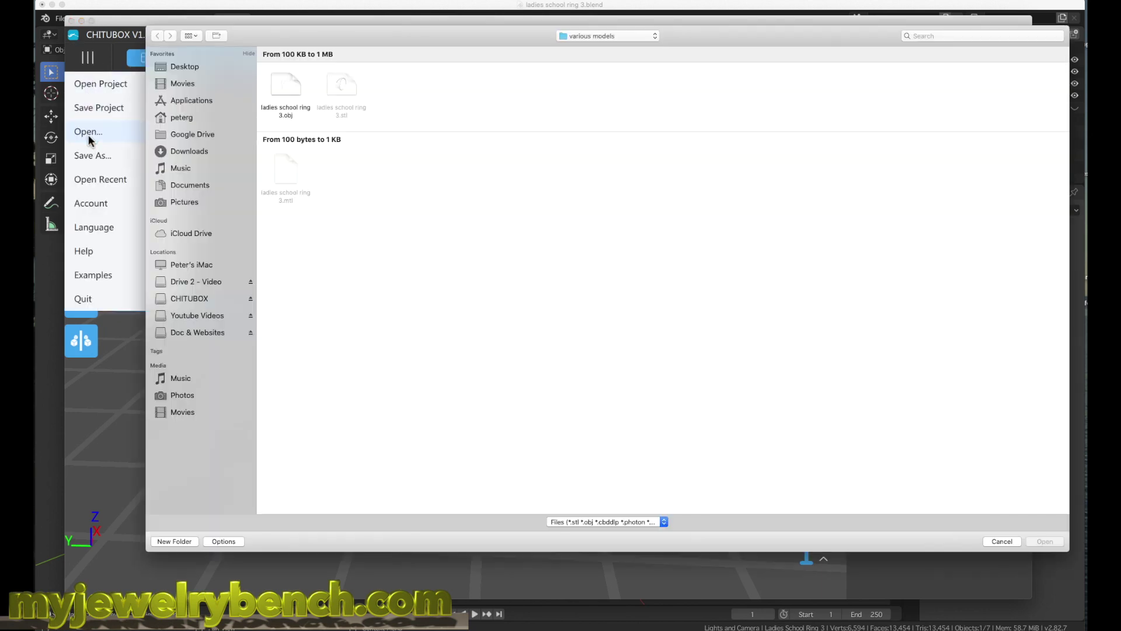
{"action": "double_click", "coordinate": [286, 86]}
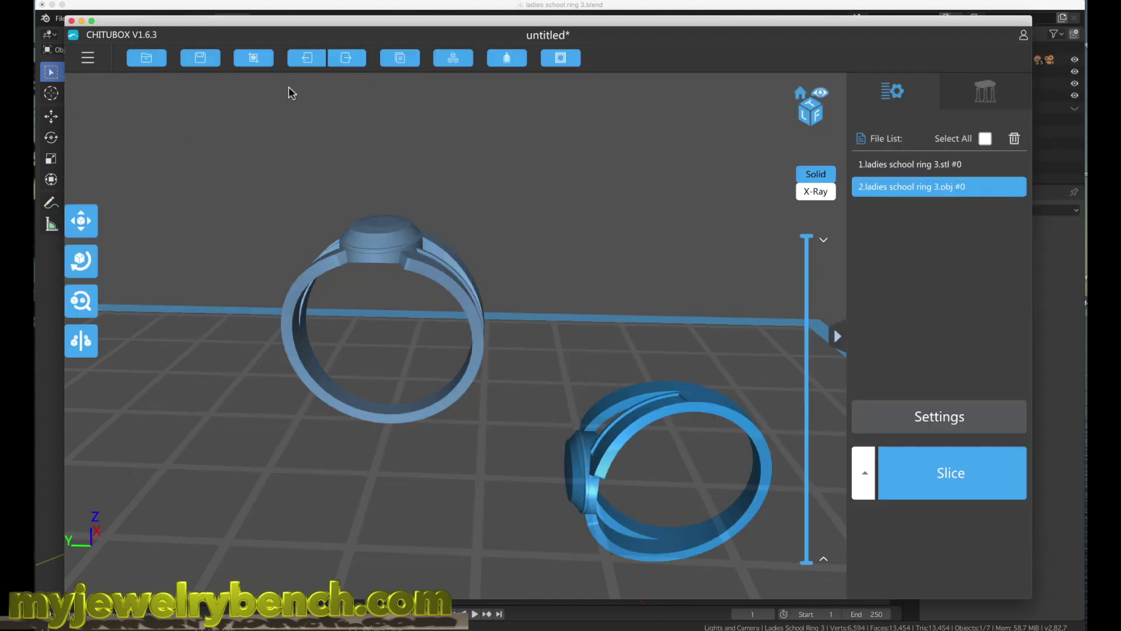
{"action": "left_click", "coordinate": [80, 220]}
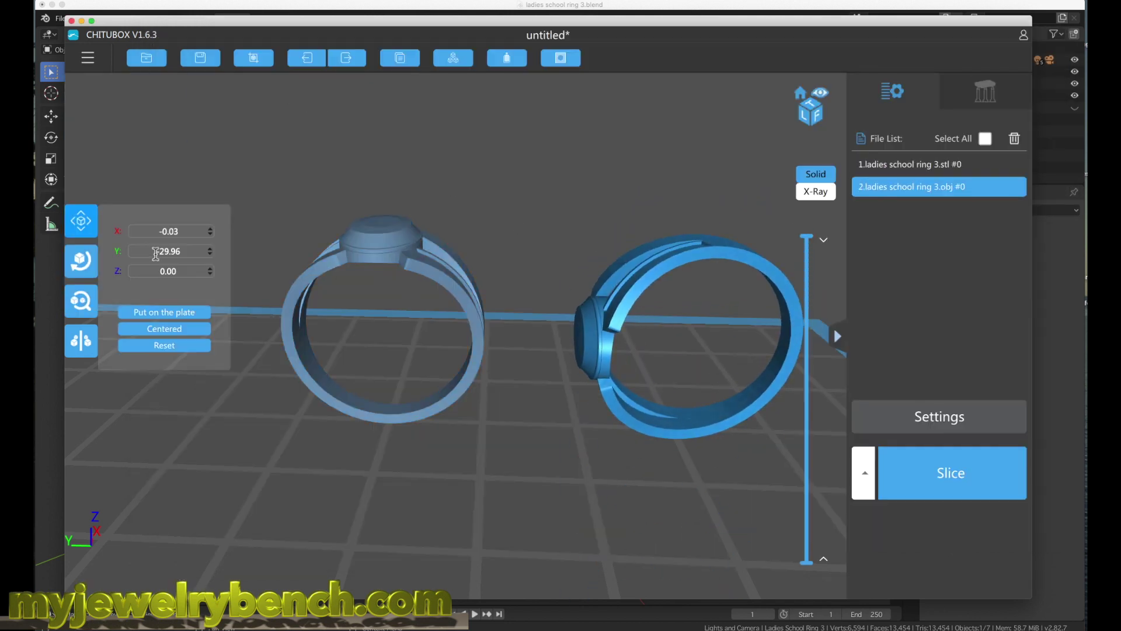
Rotate the reloaded OBJ ring +90° about X and view it beside the STL ring
{"action": "left_click", "coordinate": [85, 260]}
{"action": "left_click", "coordinate": [129, 279]}
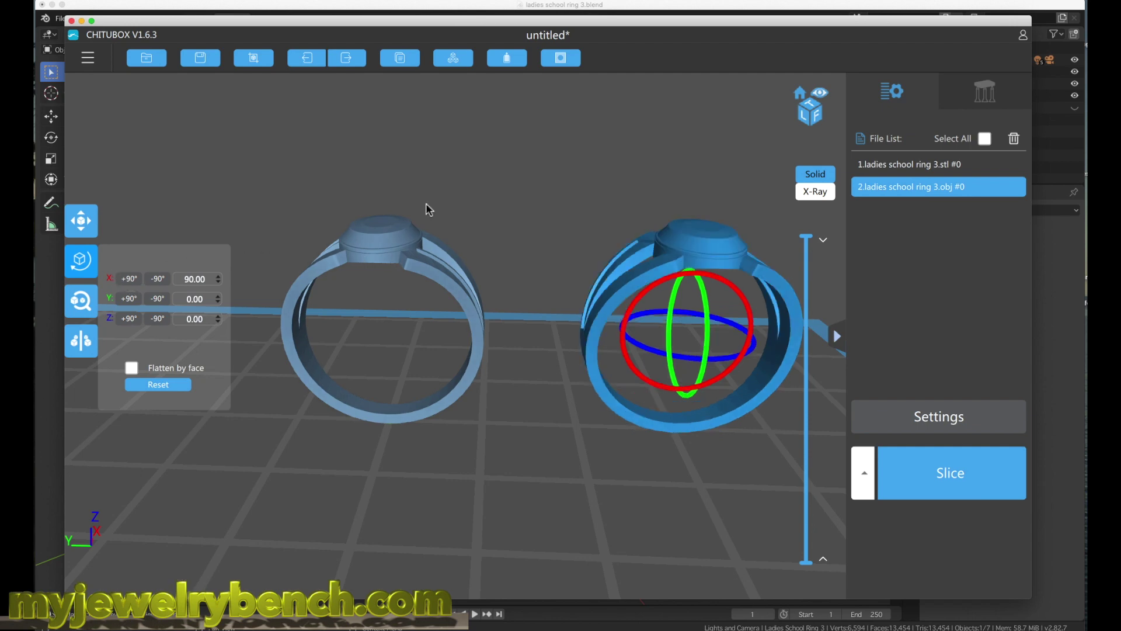
{"action": "left_click_drag", "start_coordinate": [542, 325], "coordinate": [513, 345]}
{"action": "left_click_drag", "start_coordinate": [393, 317], "coordinate": [345, 322]}
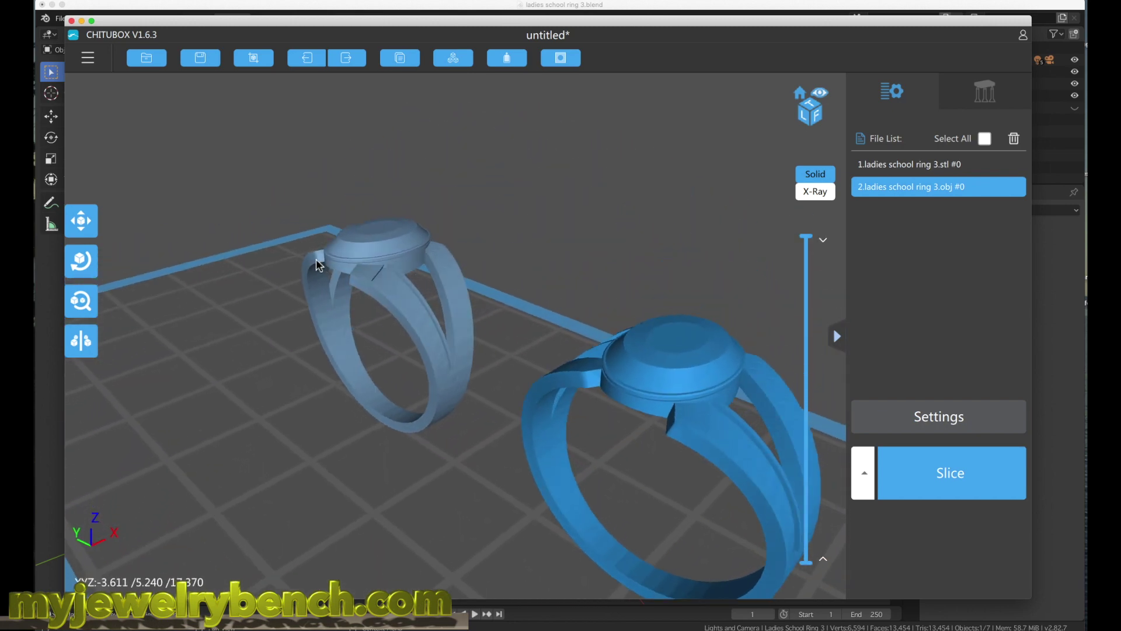
{"action": "scroll", "coordinate": [571, 380], "scroll_direction": "down", "scroll_amount": 5}
{"action": "scroll", "coordinate": [557, 371], "scroll_direction": "up", "scroll_amount": 5}
{"action": "left_click_drag", "start_coordinate": [385, 260], "coordinate": [505, 276]}
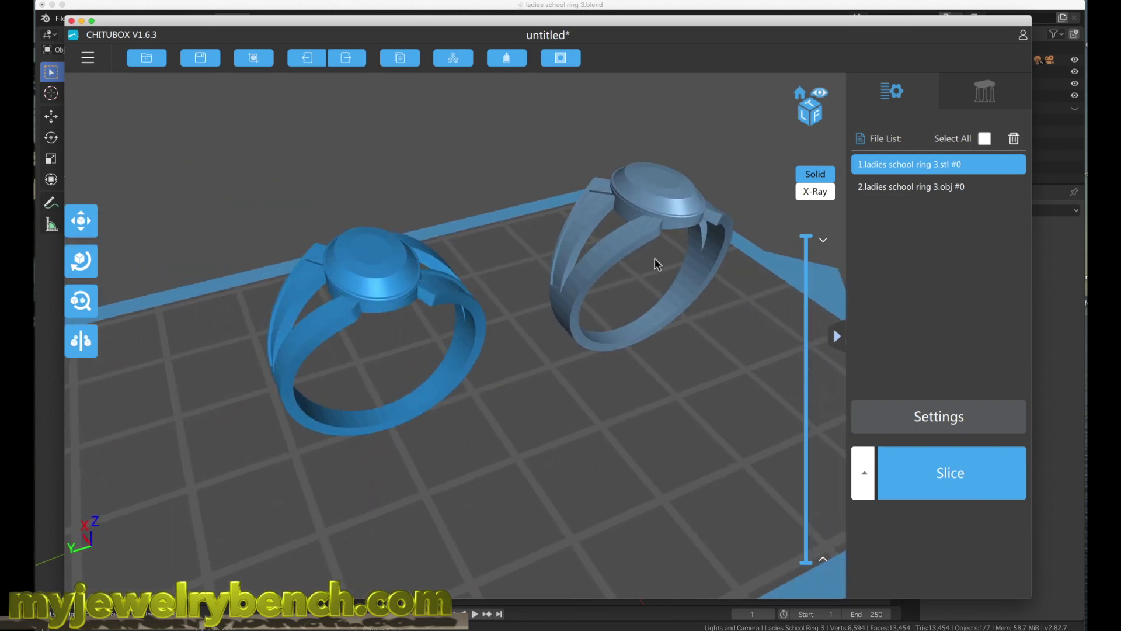